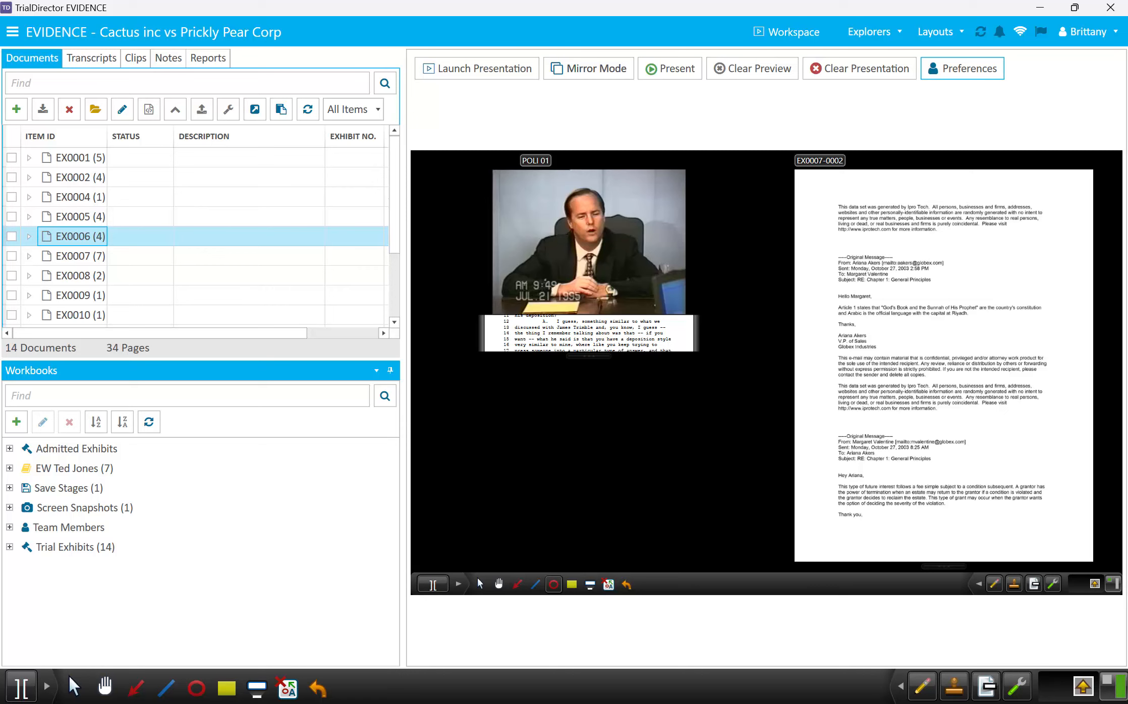
pyautogui.click(432, 584)
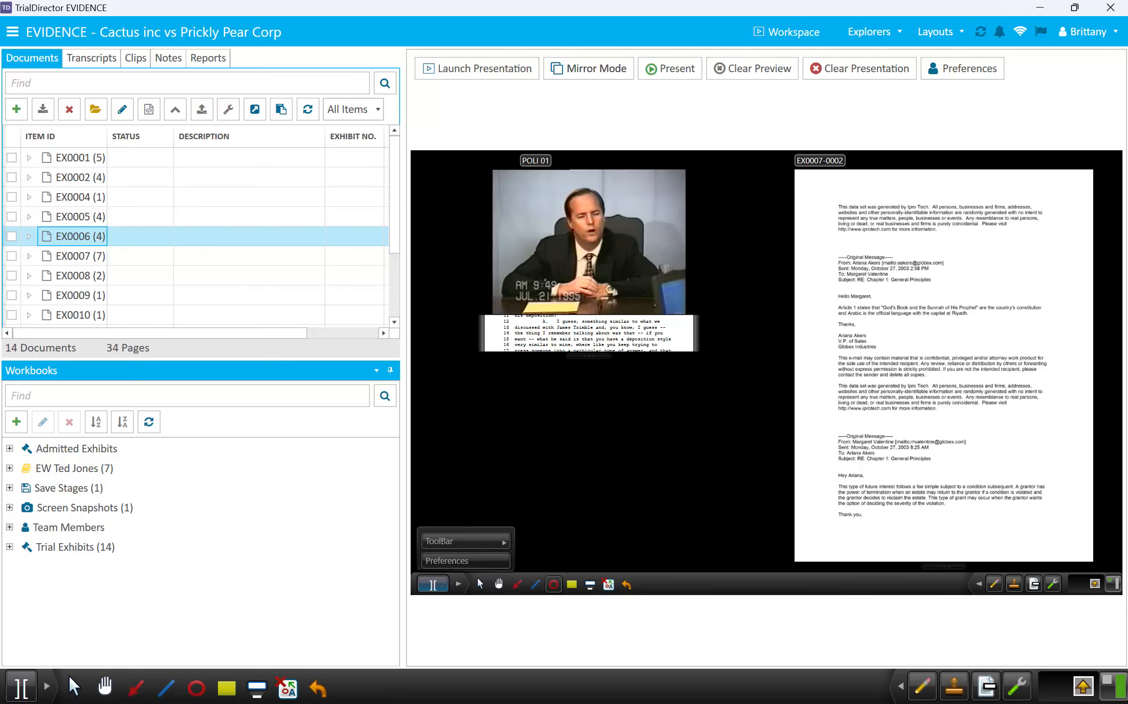
pyautogui.click(447, 560)
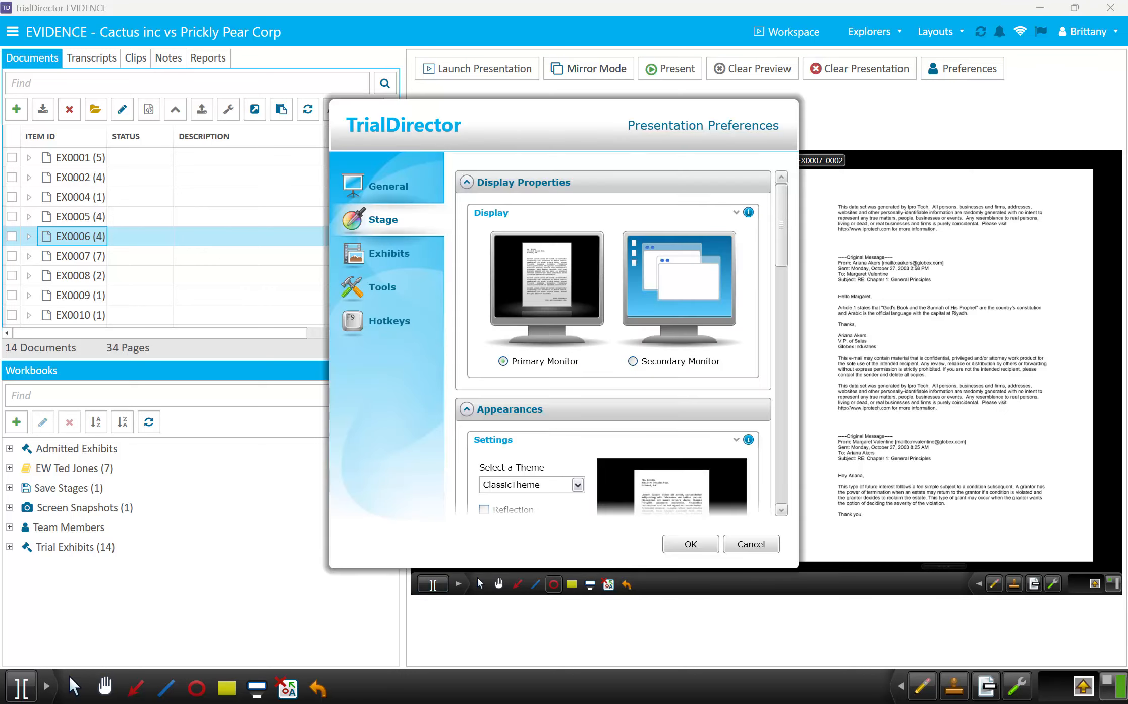
pyautogui.press('Escape')
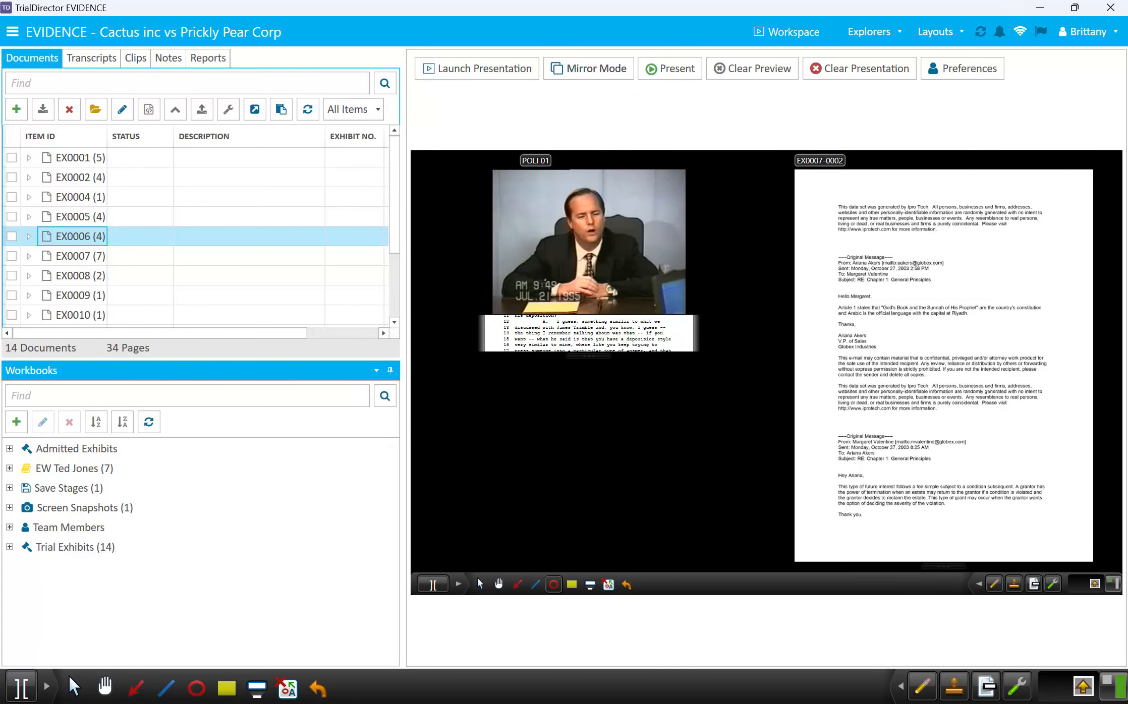
# - Switch to the full-screen presentation, open its preferences and enable logging of presentation events
pyautogui.hotkey('alt', 'Tab')
pyautogui.click(21, 686)
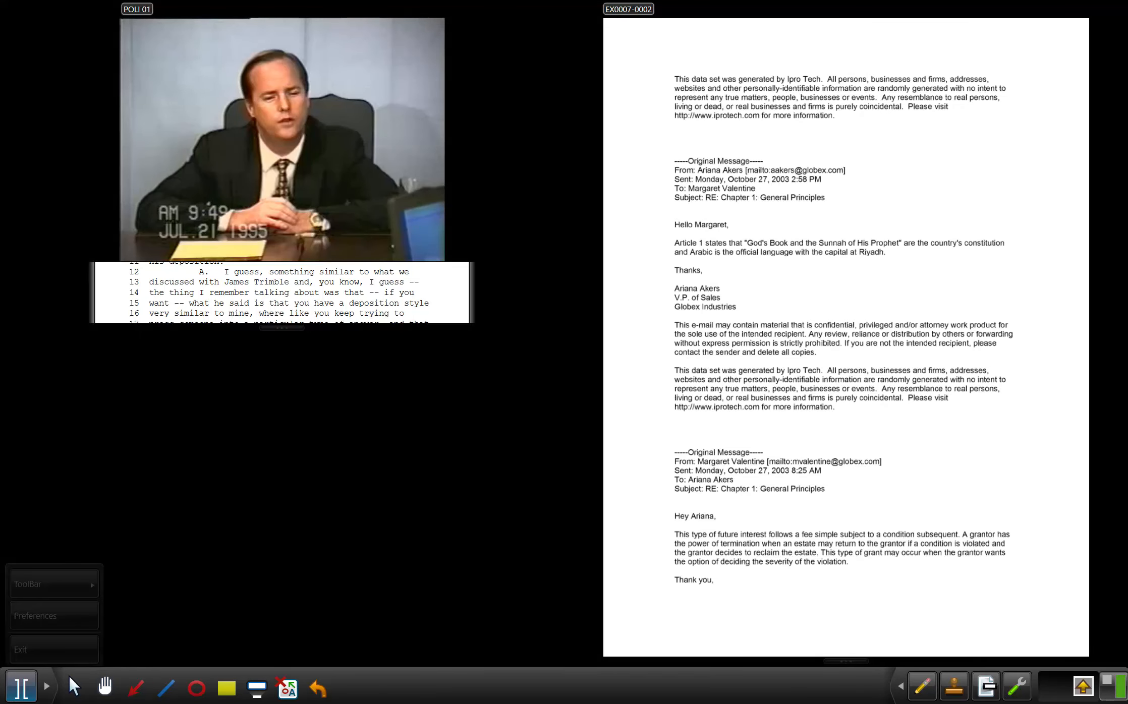
pyautogui.click(54, 616)
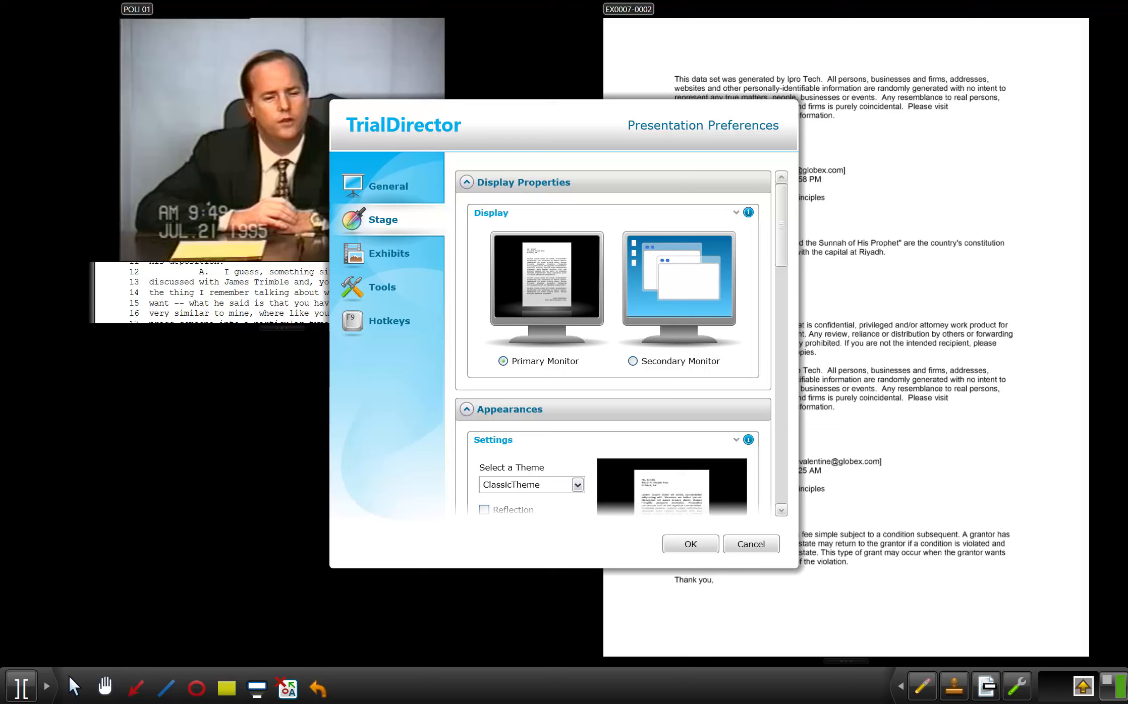
pyautogui.click(388, 186)
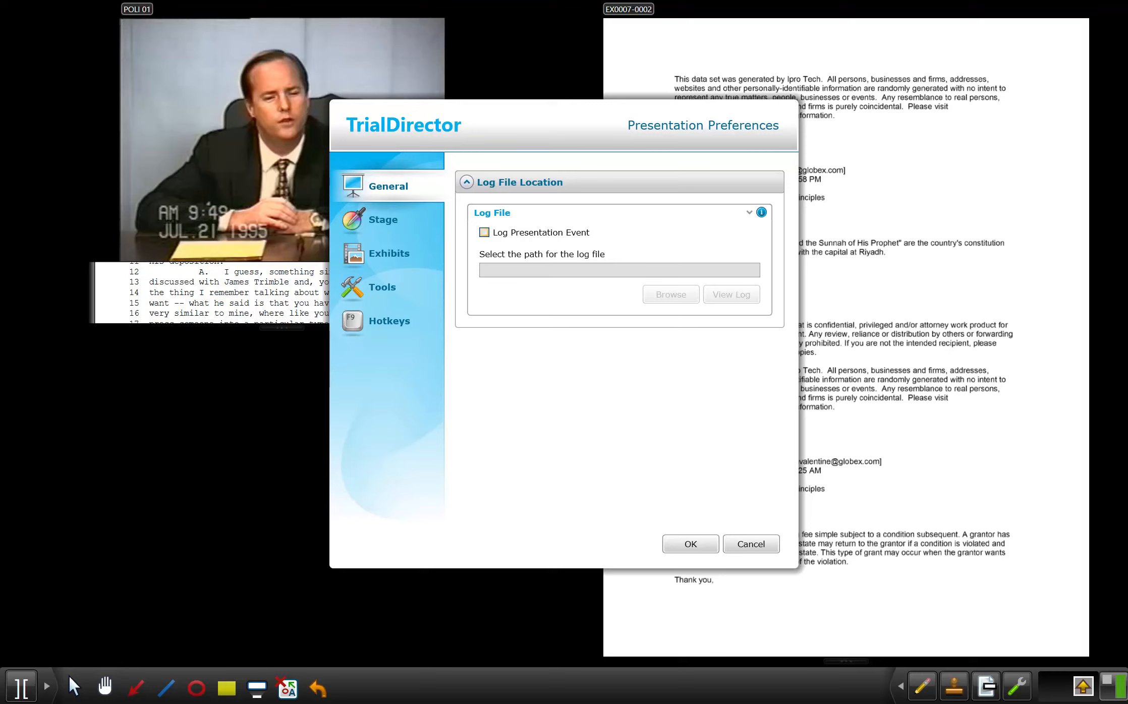
pyautogui.click(484, 233)
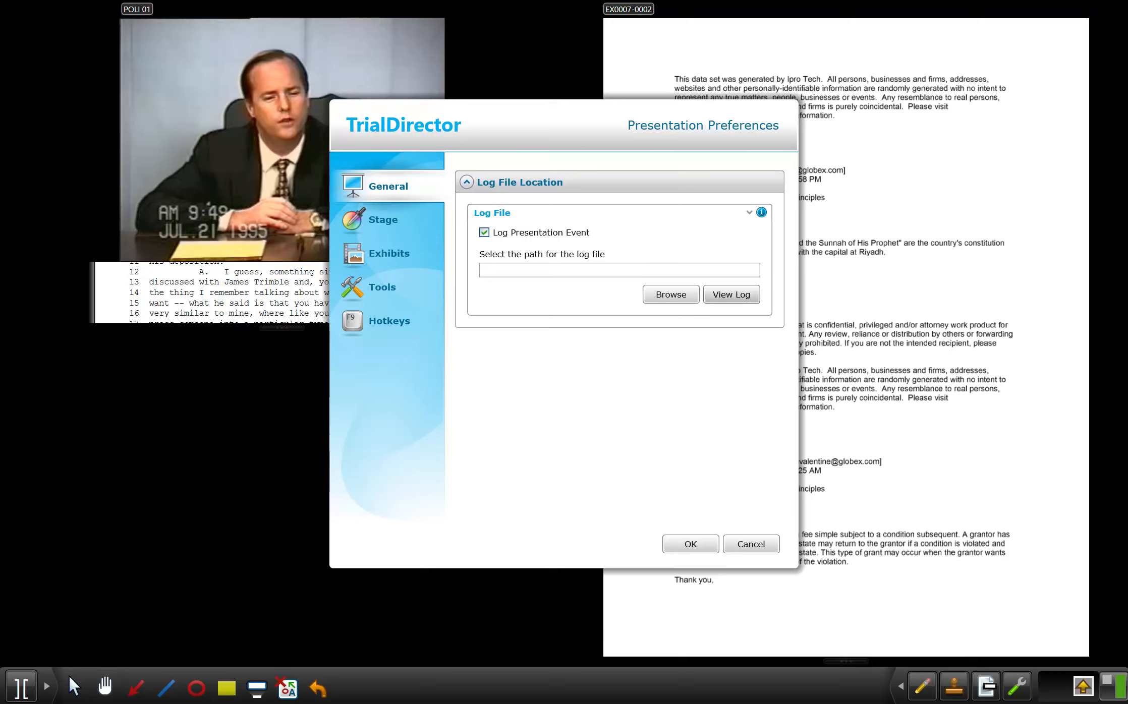
# - Try LightTheme and GlassTheme as the stage theme and set it back to ClassicTheme
pyautogui.click(383, 220)
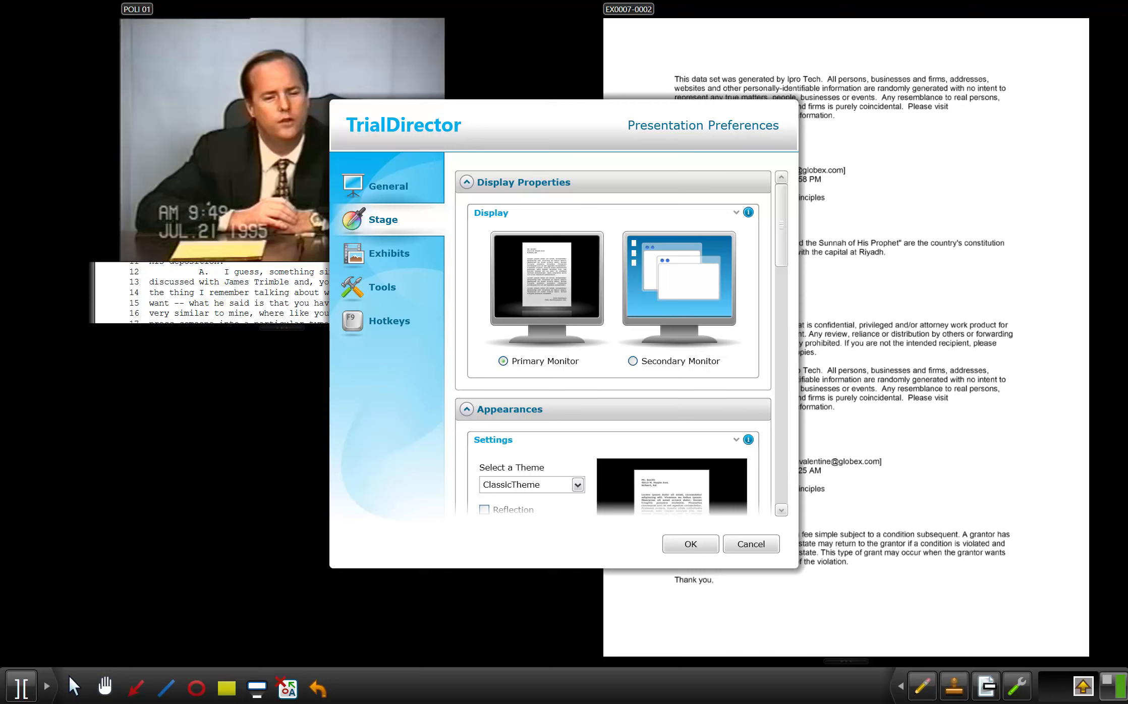
pyautogui.scroll(-4, 666, 315)
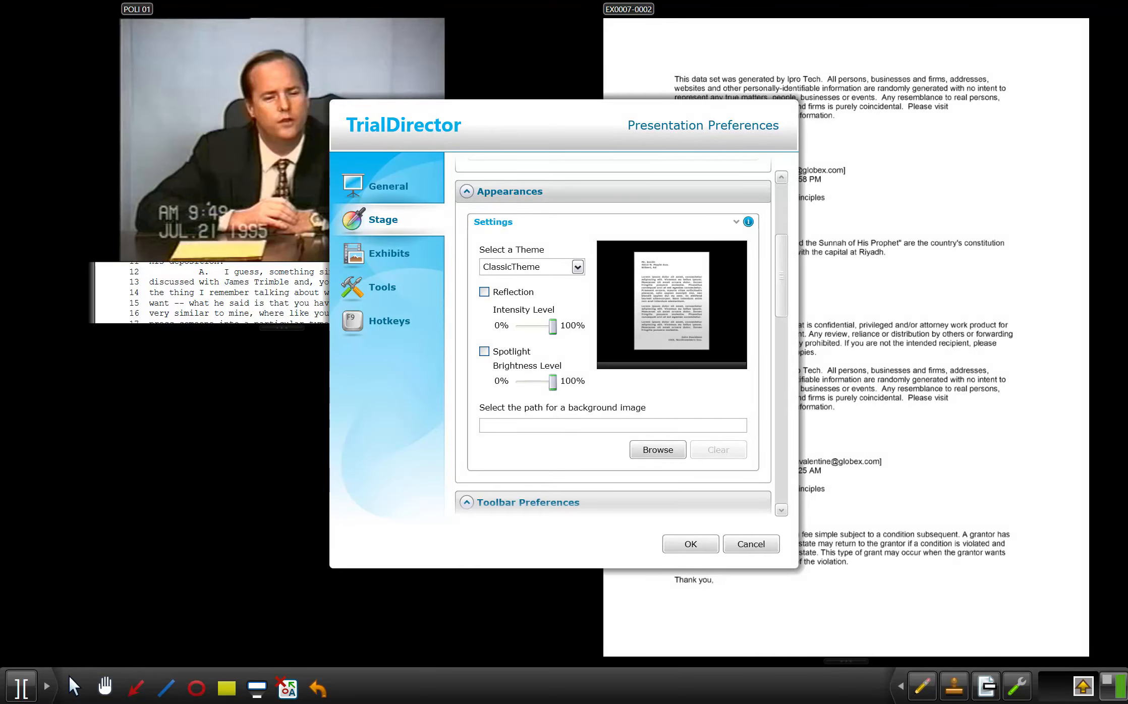
pyautogui.click(569, 271)
pyautogui.click(520, 312)
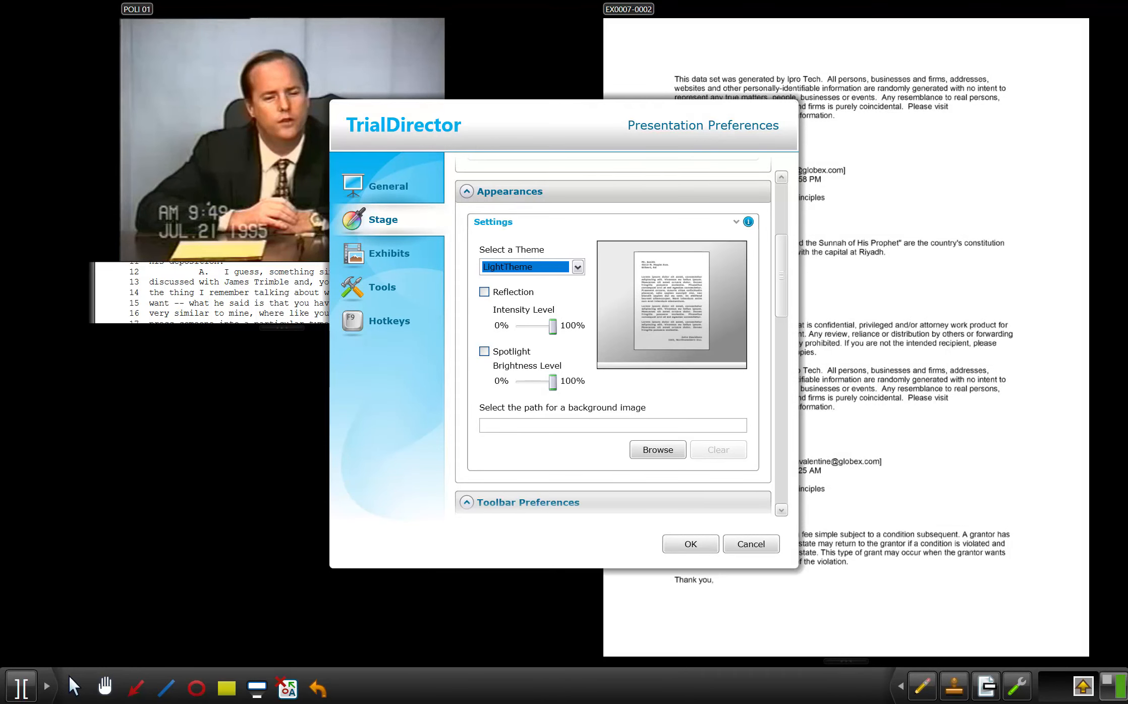
pyautogui.click(575, 268)
pyautogui.click(509, 336)
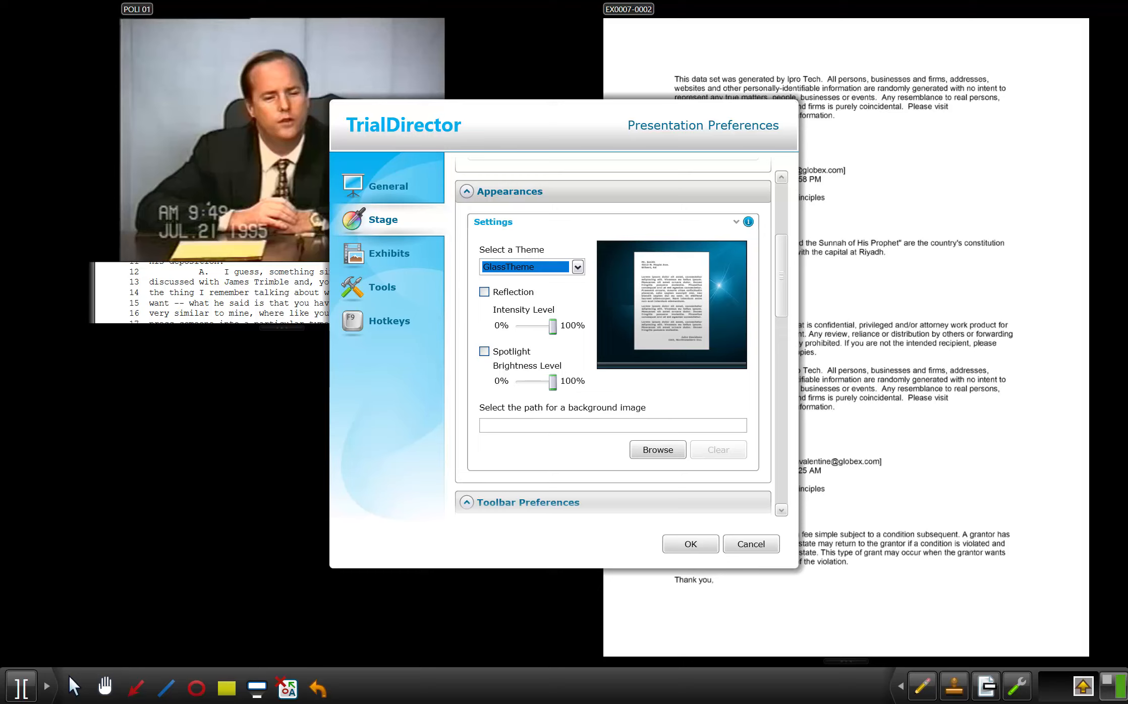
pyautogui.click(578, 266)
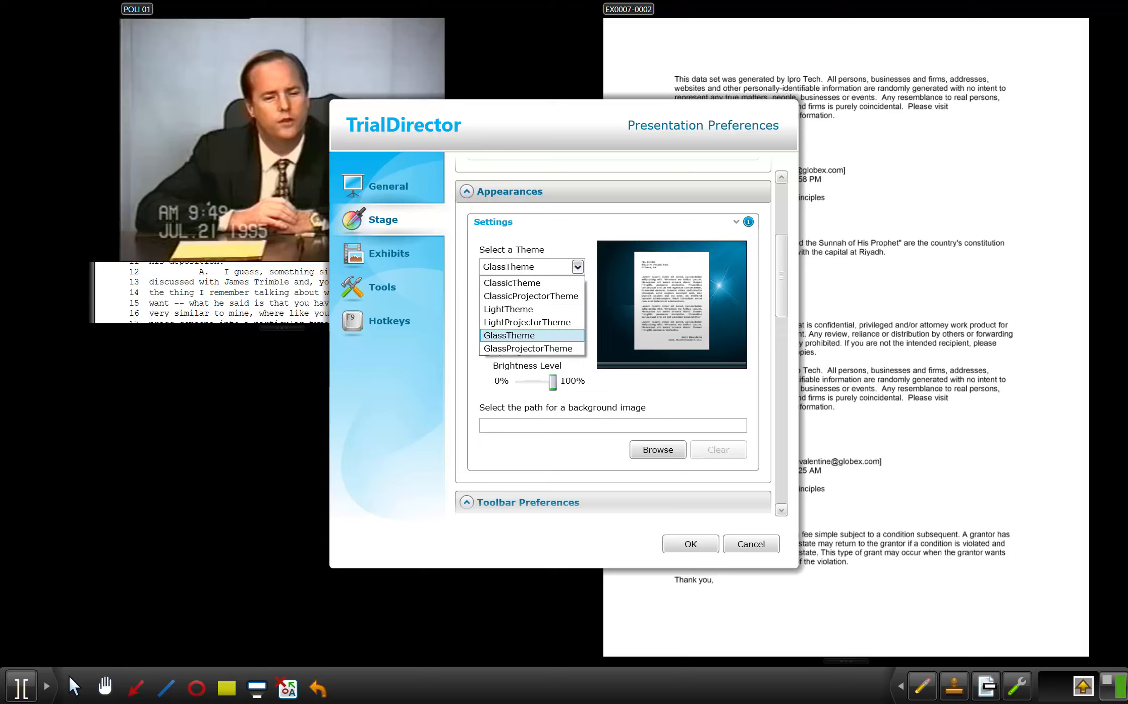
pyautogui.click(510, 282)
pyautogui.click(577, 266)
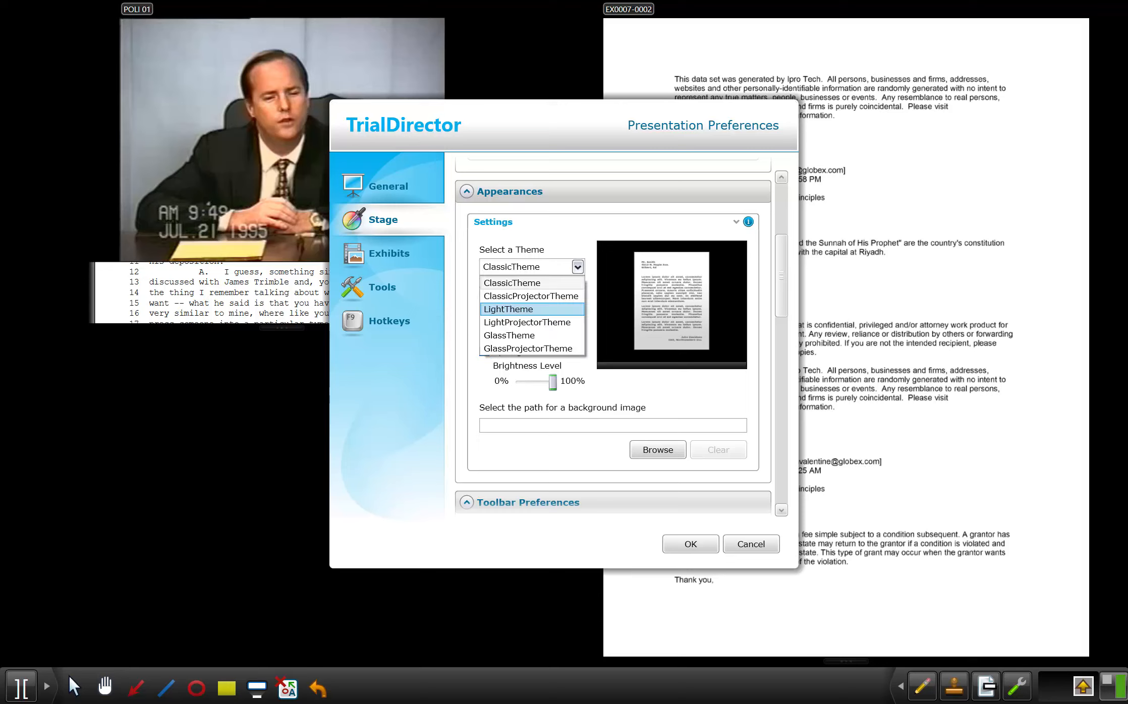
pyautogui.press('Escape')
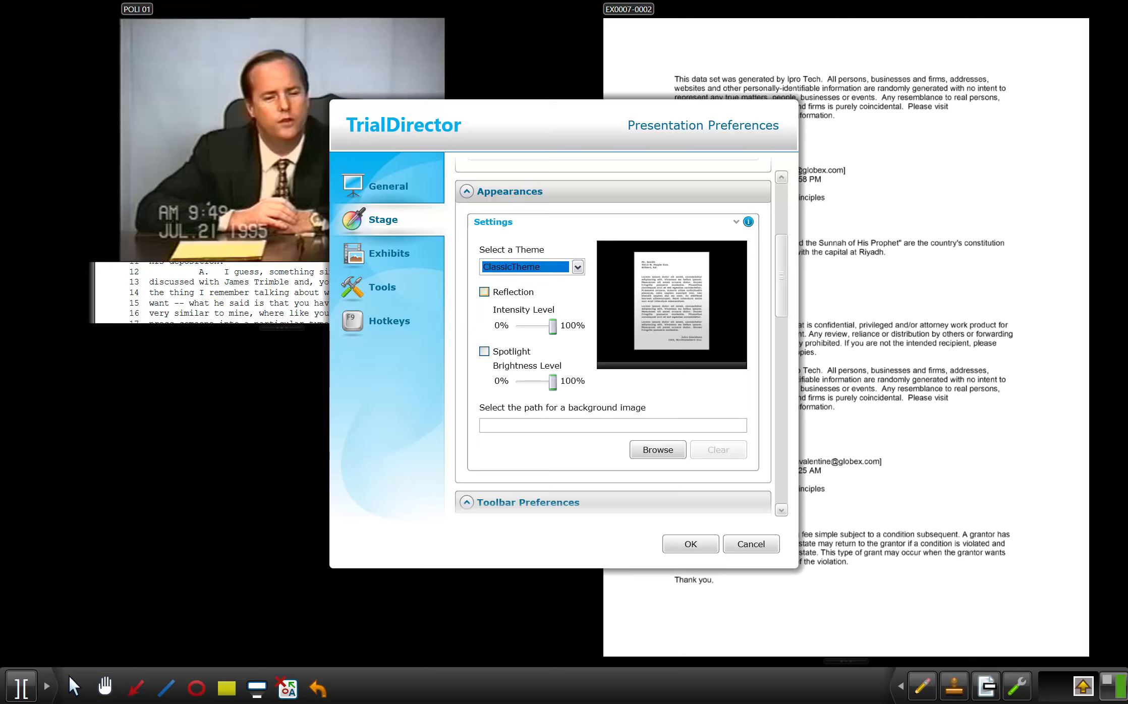
# - Try the stage's Reflection and Spotlight effects, lowering the spotlight brightness slightly, and turn both effects off again
pyautogui.click(484, 292)
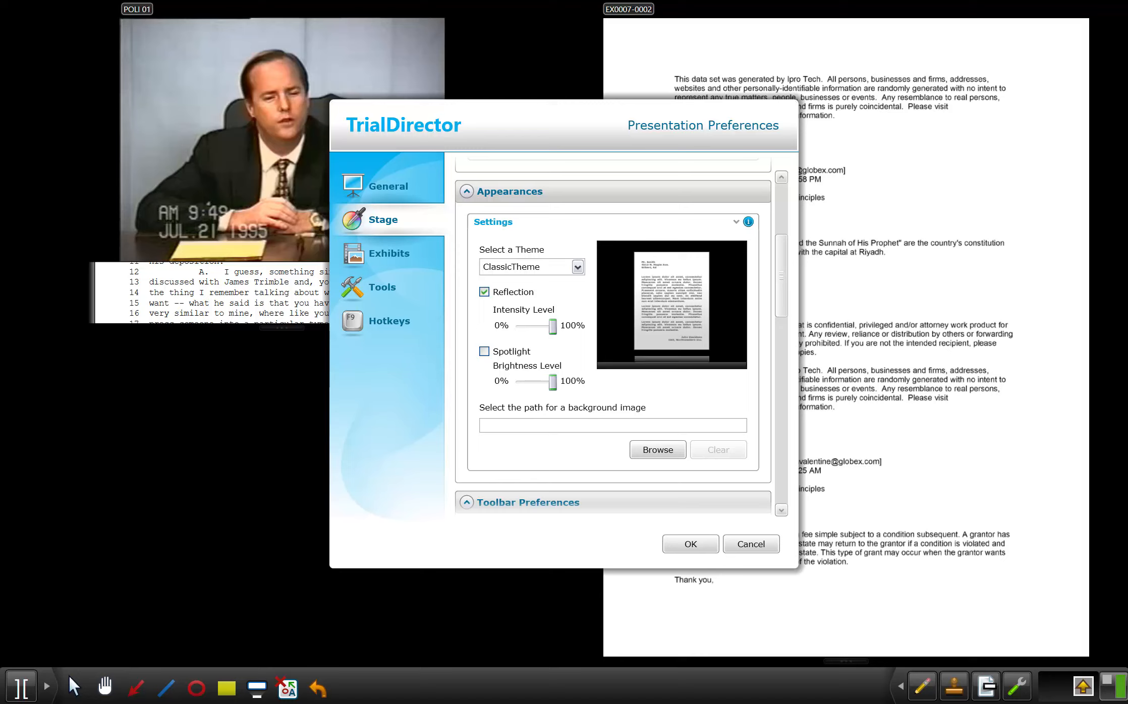
pyautogui.moveTo(553, 326)
pyautogui.mouseDown()
pyautogui.moveTo(531, 326)
pyautogui.moveTo(553, 326)
pyautogui.mouseUp()
pyautogui.click(485, 292)
pyautogui.click(484, 351)
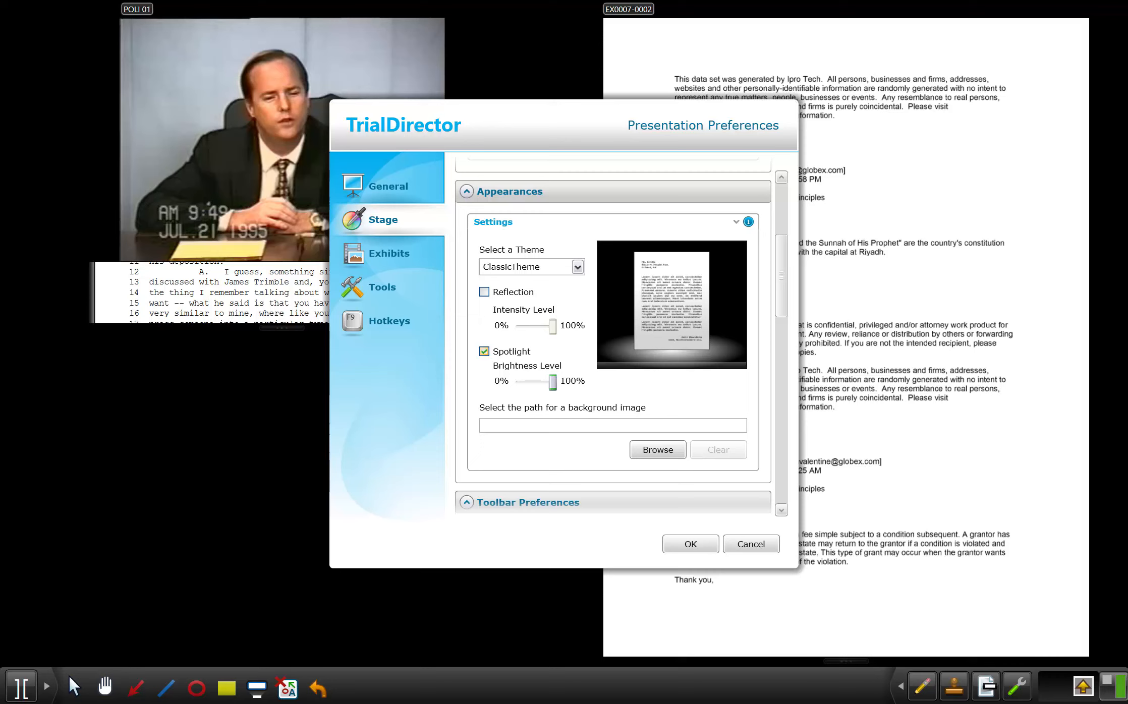
pyautogui.moveTo(552, 382); pyautogui.dragTo(546, 382)
pyautogui.click(485, 351)
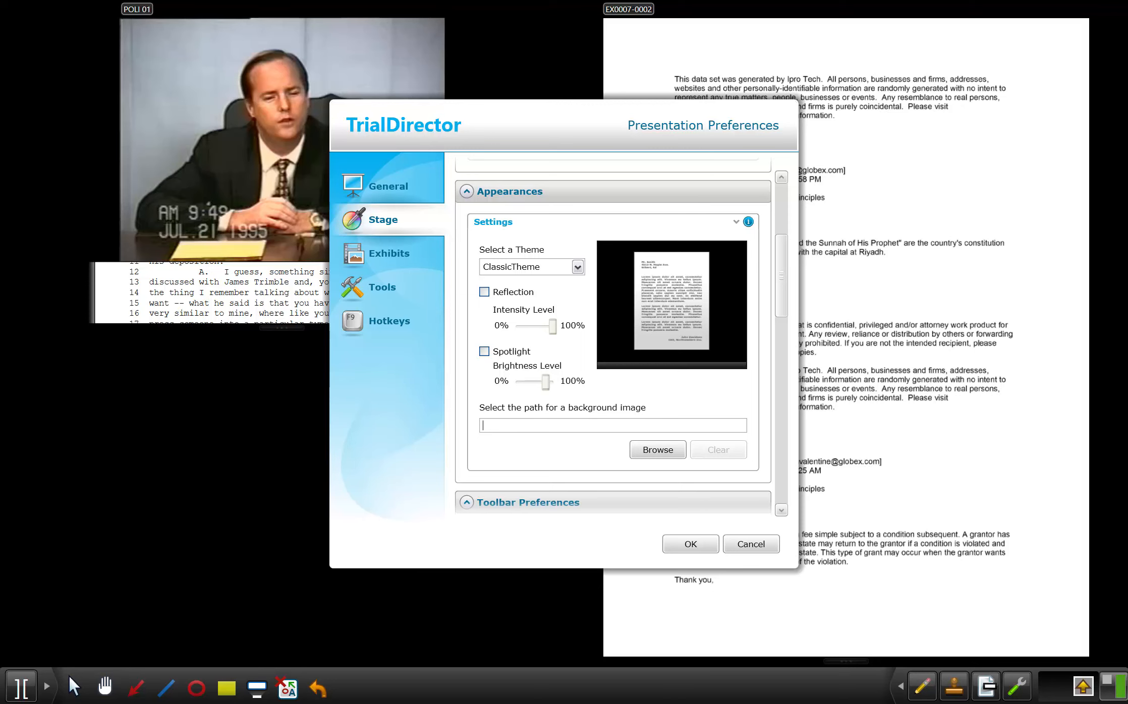
# - Examine the stage's toolbar preferences, zone transitions, default zone mode, zone placement choices and caption box options
pyautogui.scroll(-5, 535, 493)
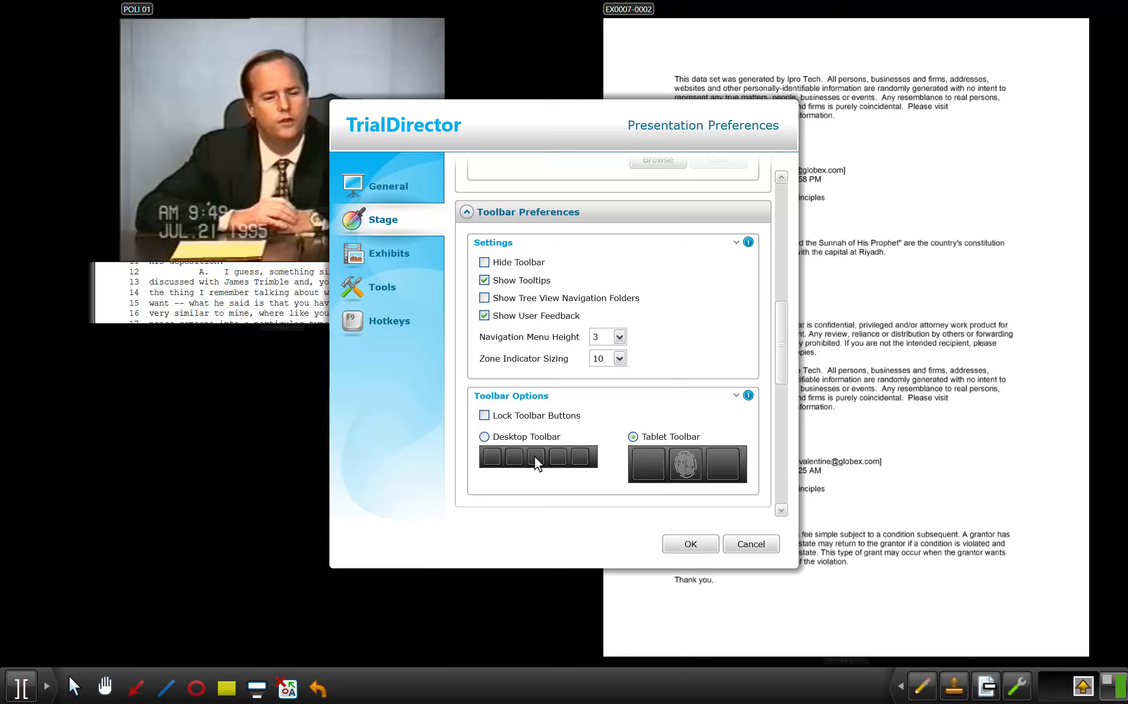
pyautogui.scroll(-3, 560, 361)
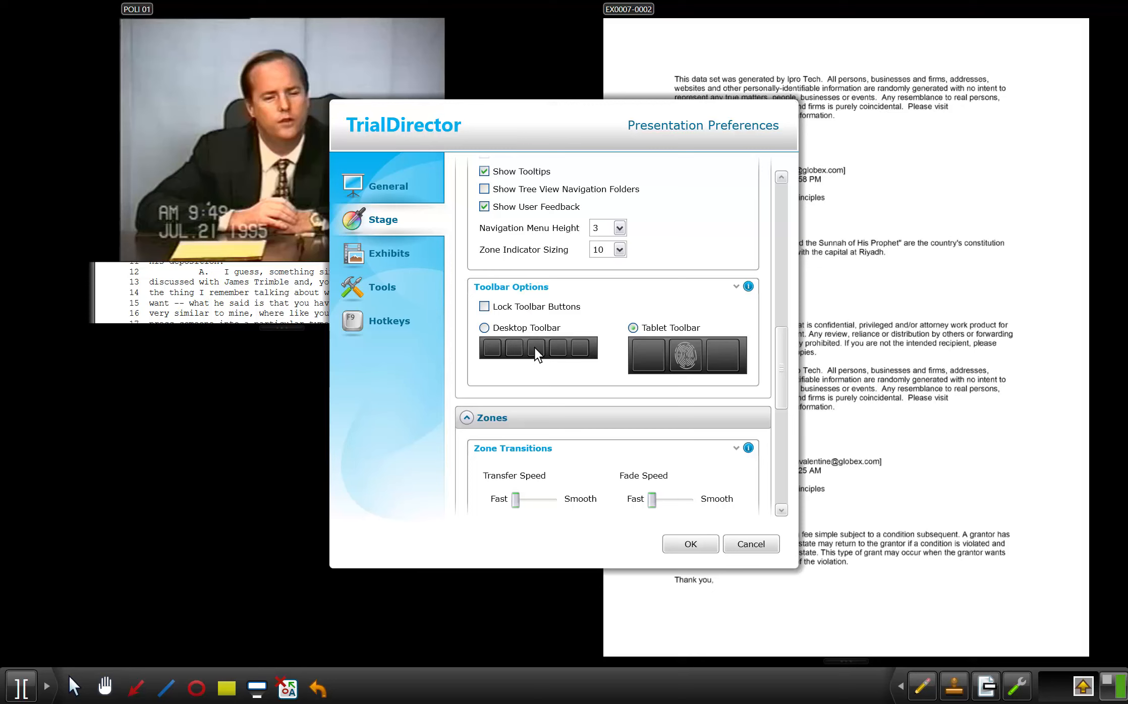
pyautogui.scroll(-3, 565, 334)
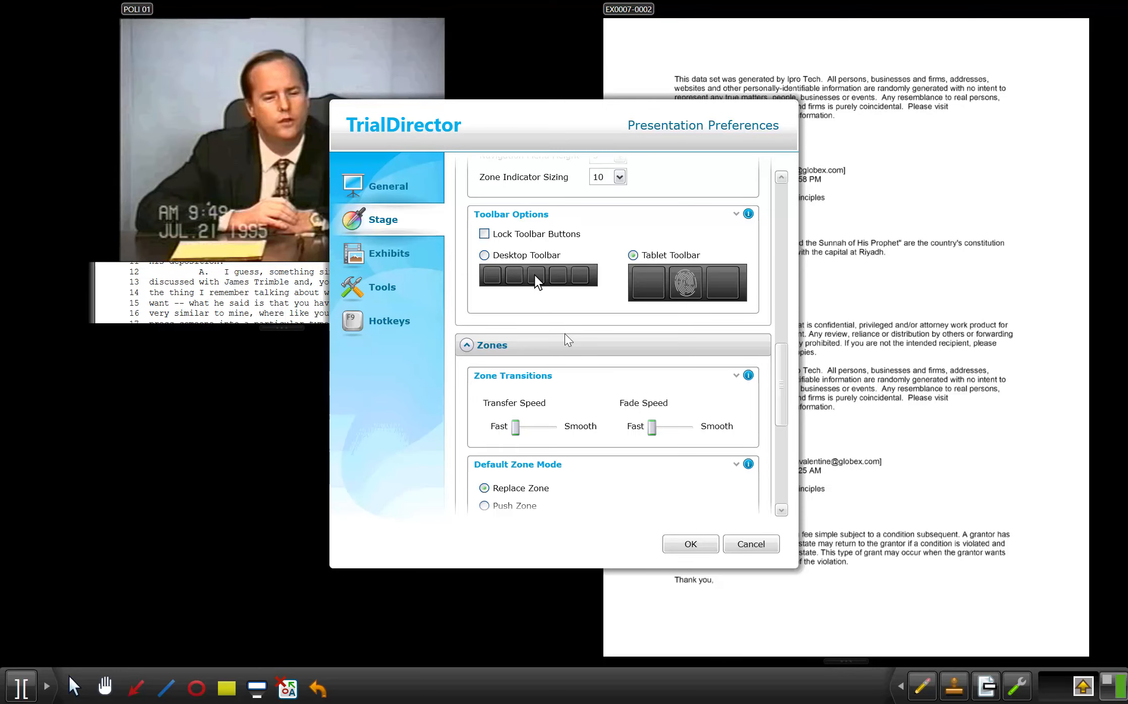
pyautogui.scroll(-5, 568, 340)
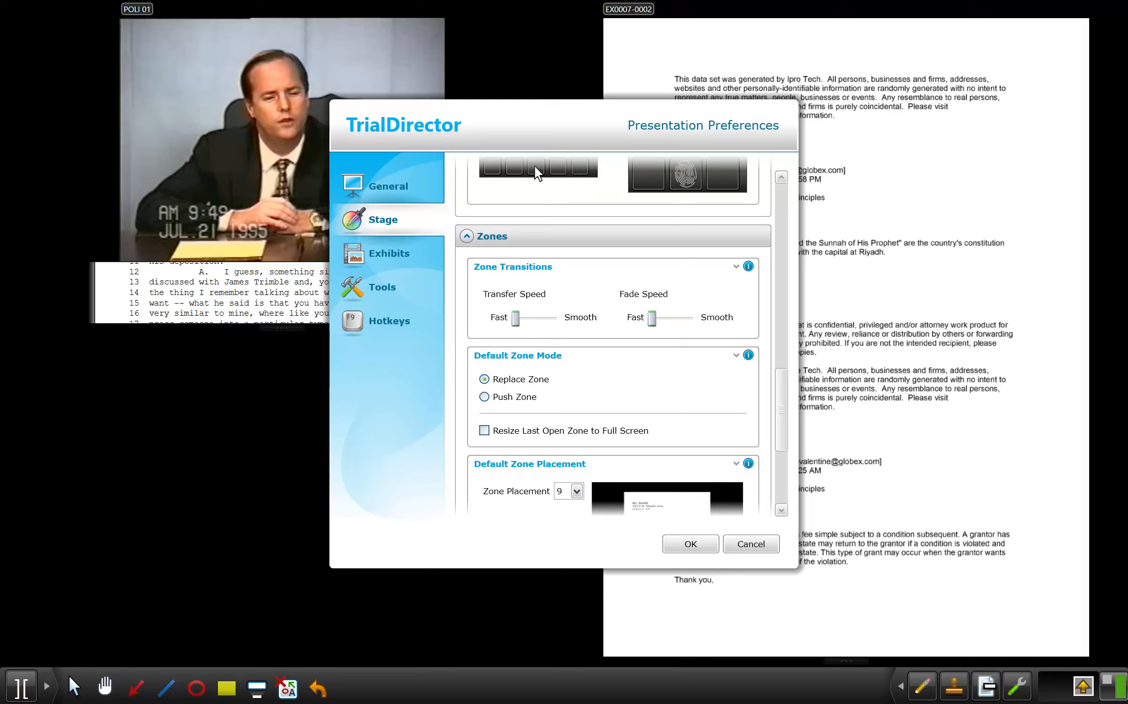
pyautogui.scroll(-3, 541, 340)
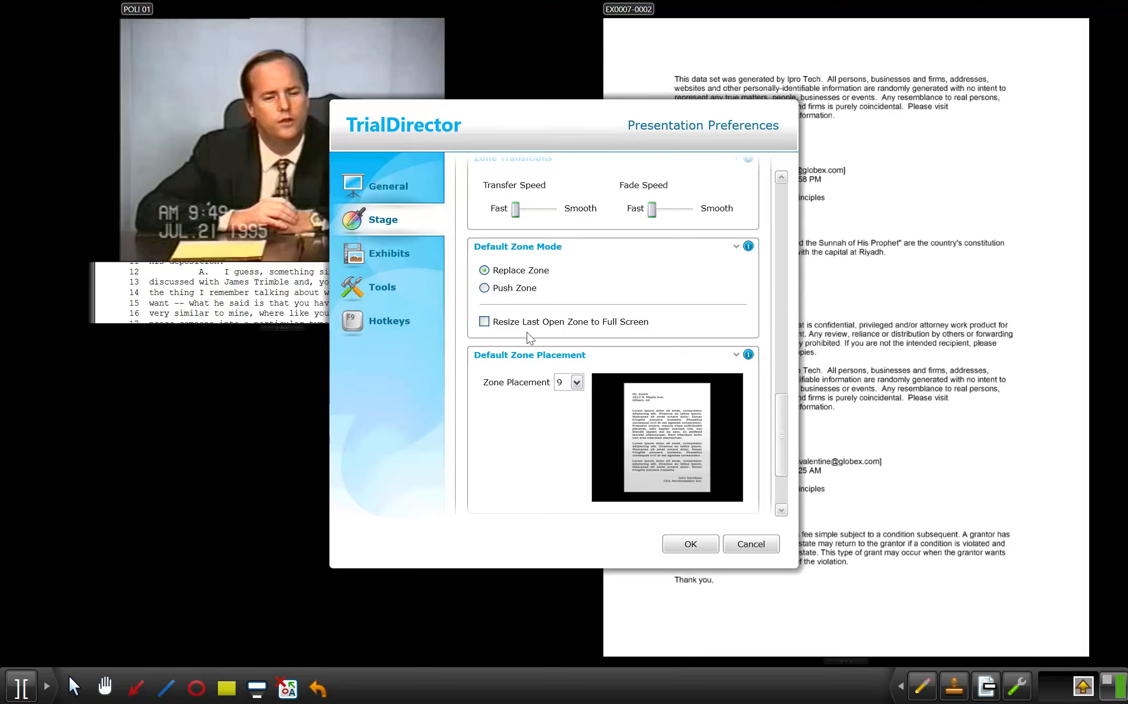
pyautogui.scroll(-3, 529, 338)
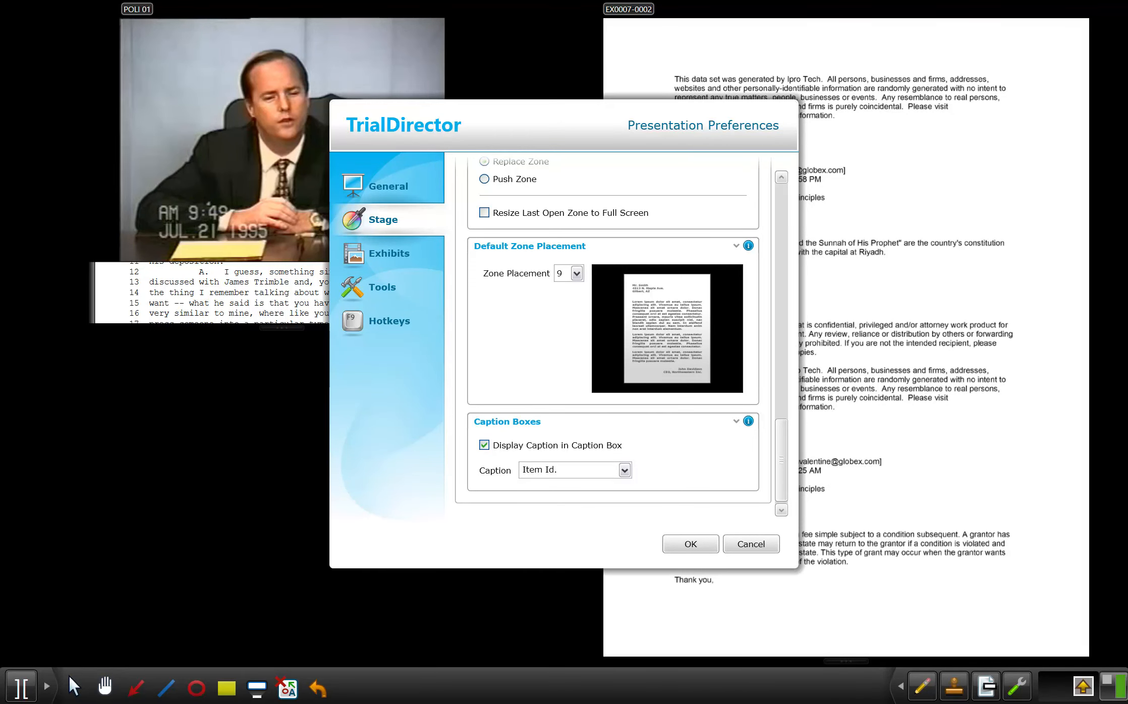
pyautogui.click(576, 274)
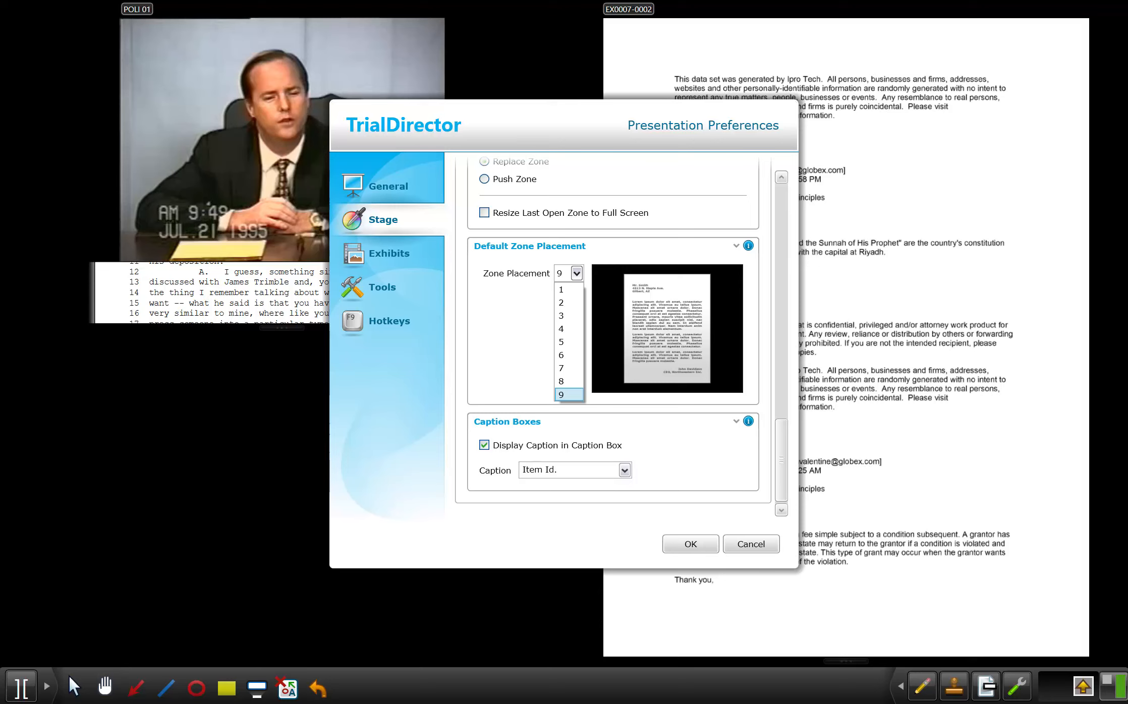
pyautogui.click(569, 395)
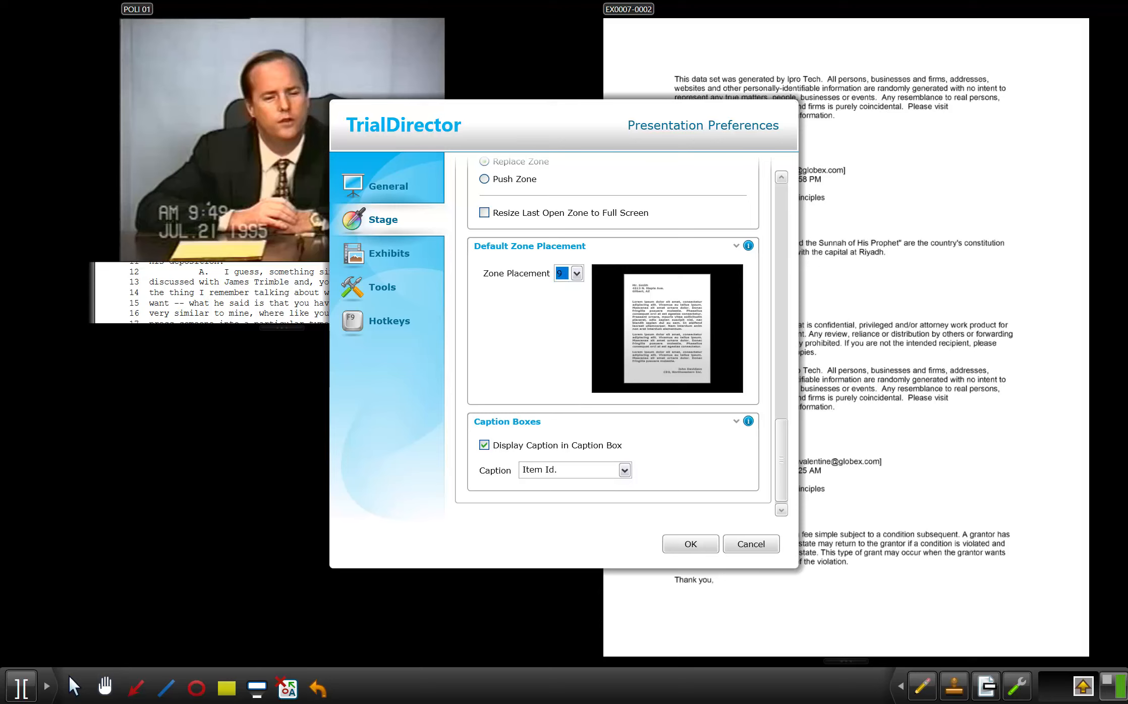
pyautogui.scroll(-1, 704, 346)
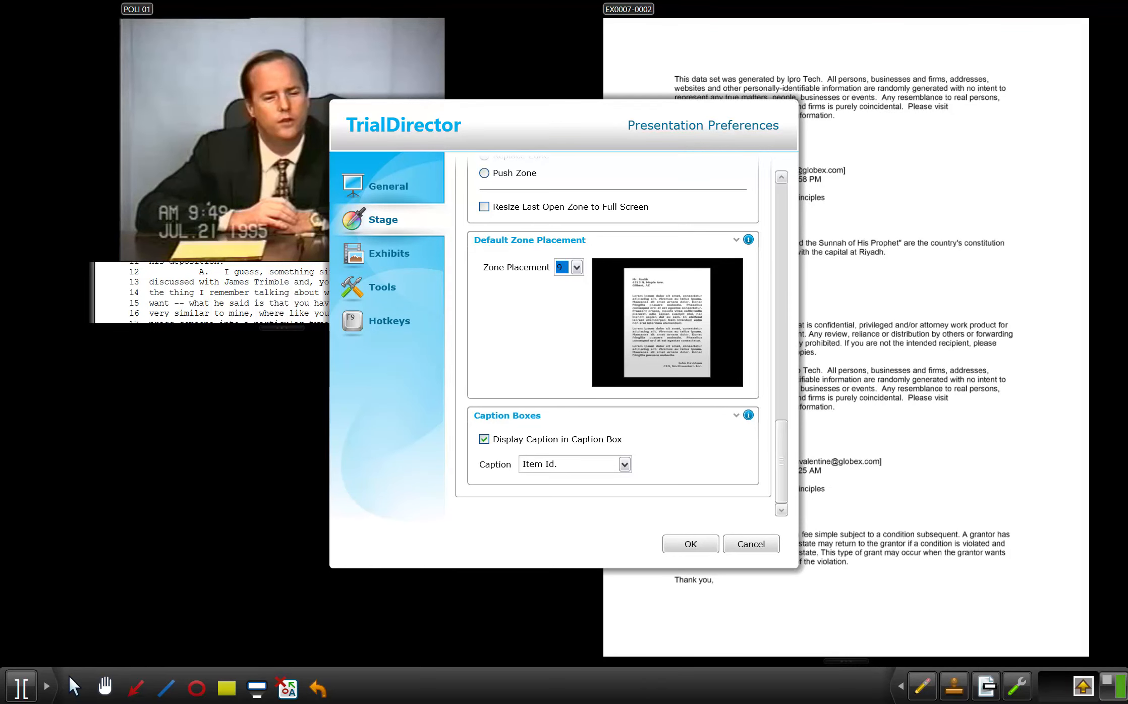
pyautogui.click(624, 464)
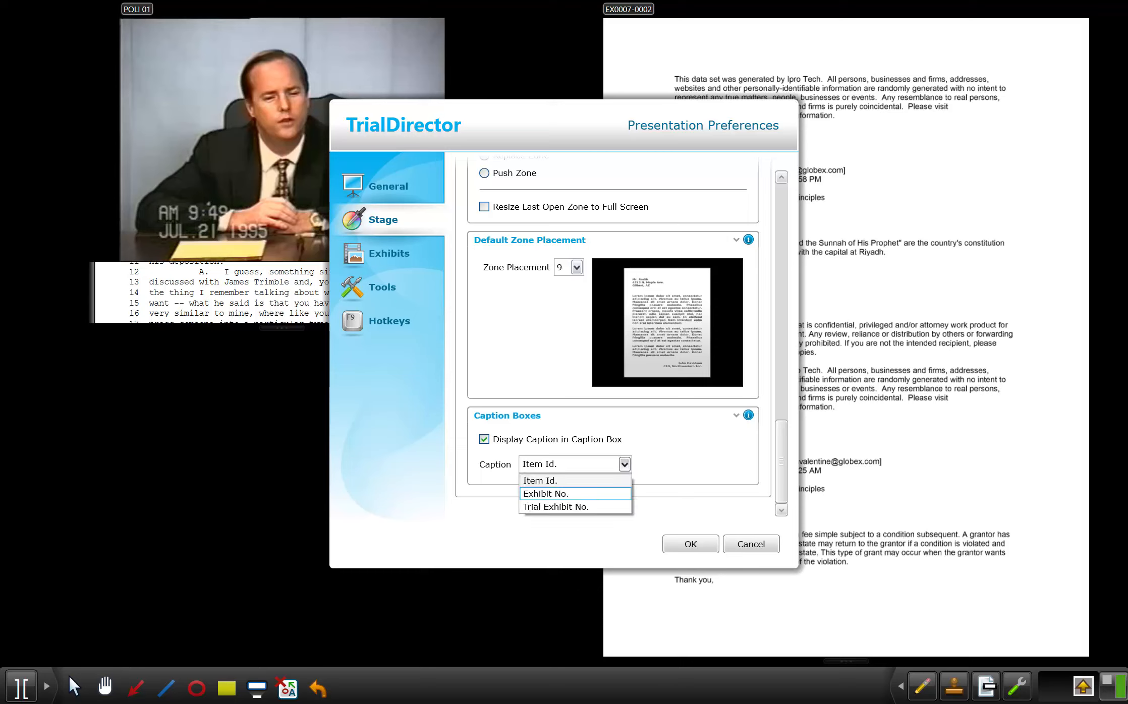
pyautogui.press('Escape')
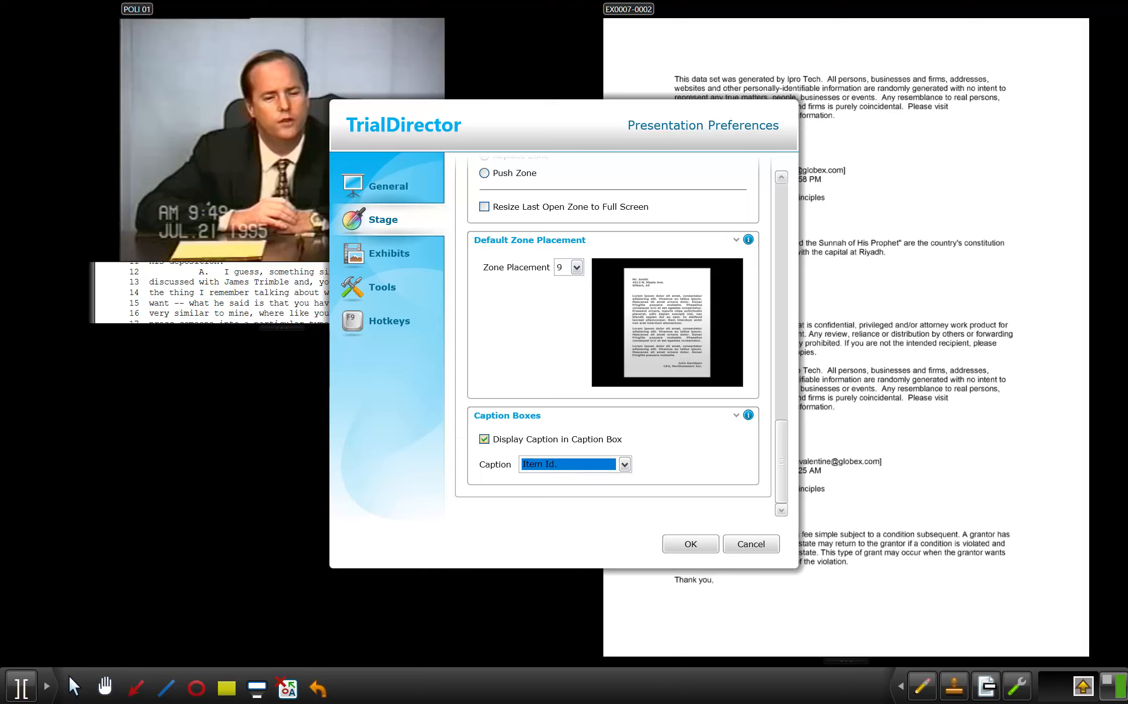
# - Open the exhibit preferences and set the digital video transcript layout to Classic2
pyautogui.click(389, 253)
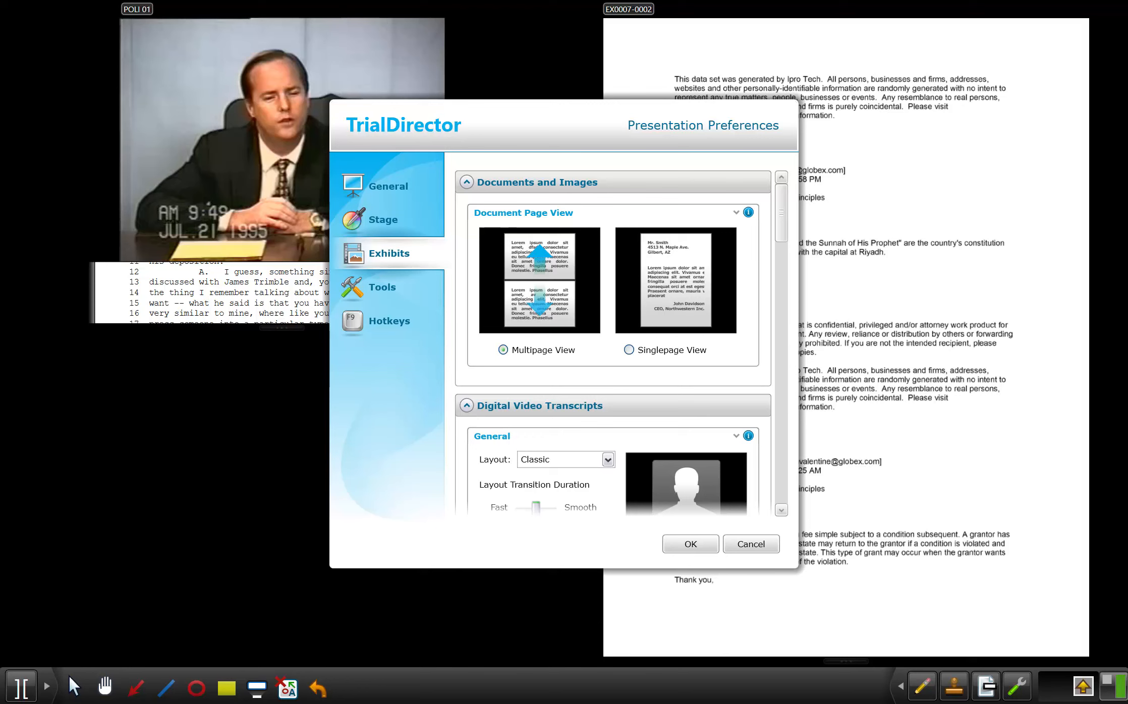
pyautogui.scroll(-4, 517, 294)
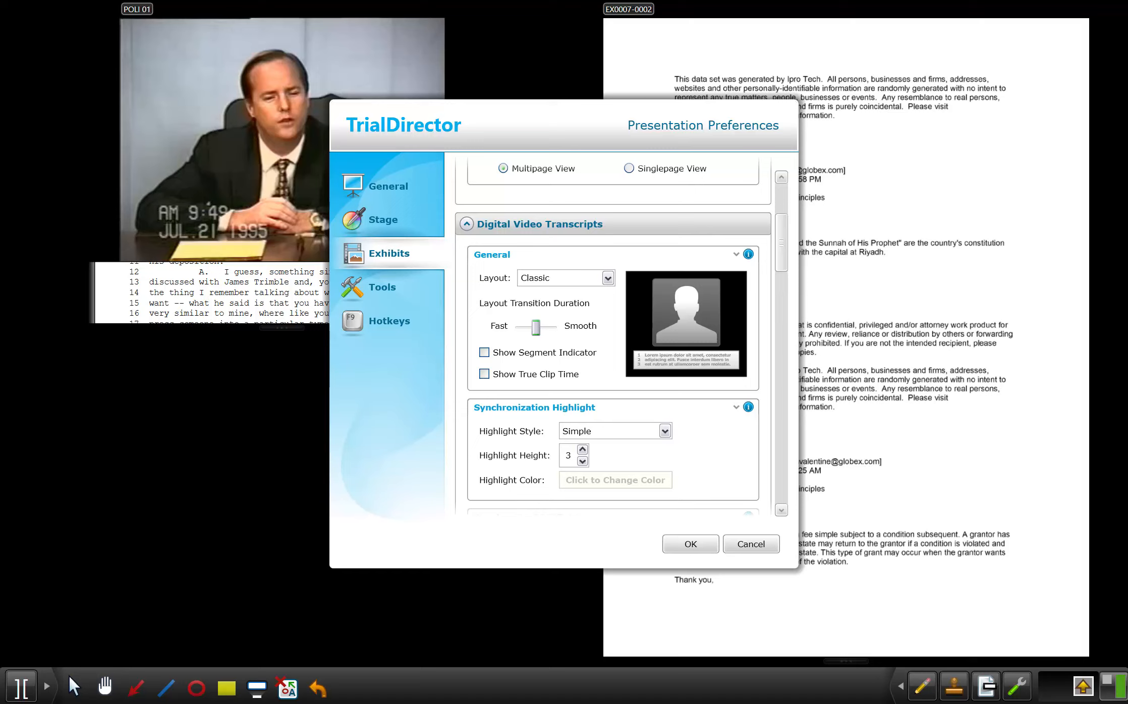
pyautogui.click(608, 278)
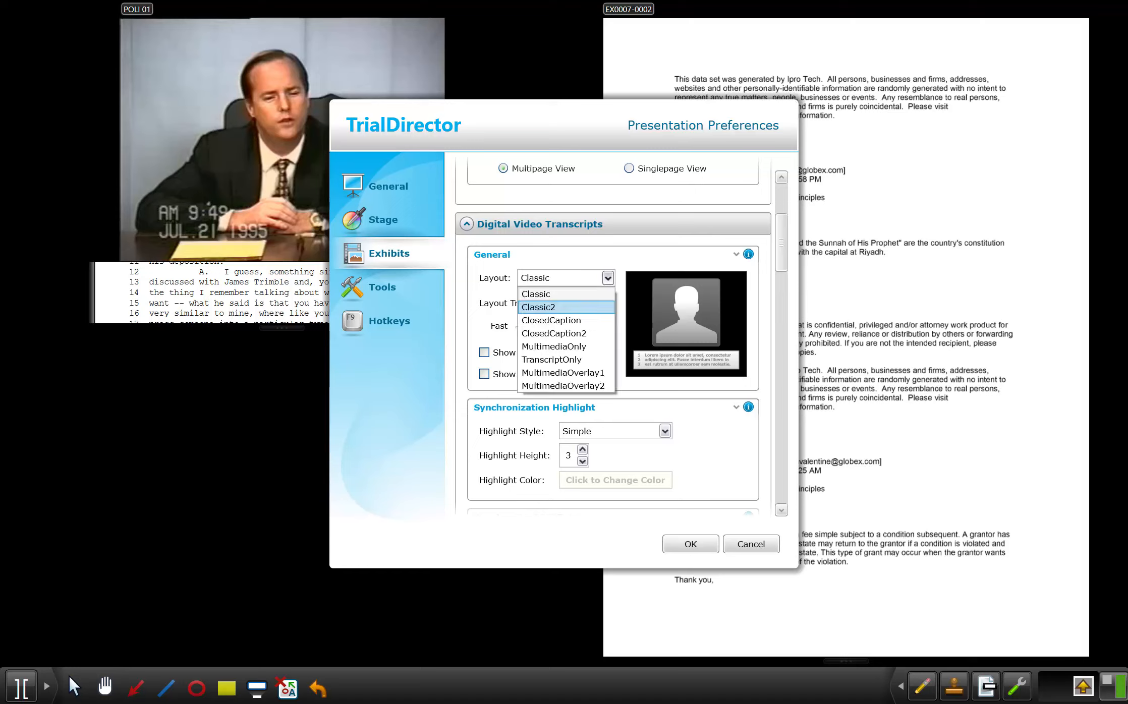
pyautogui.click(566, 308)
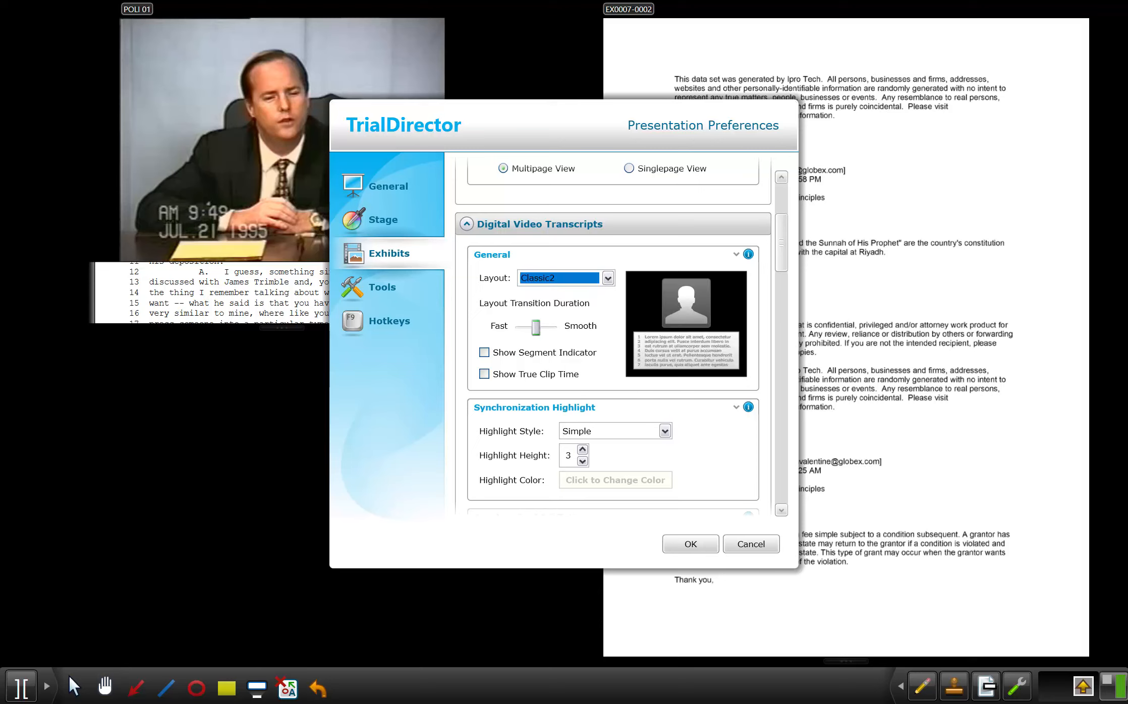
# - Try the ClosedCaption, ClosedCaption2, MultimediaOnly and TranscriptOnly layouts for digital video transcripts
pyautogui.click(607, 278)
pyautogui.click(551, 321)
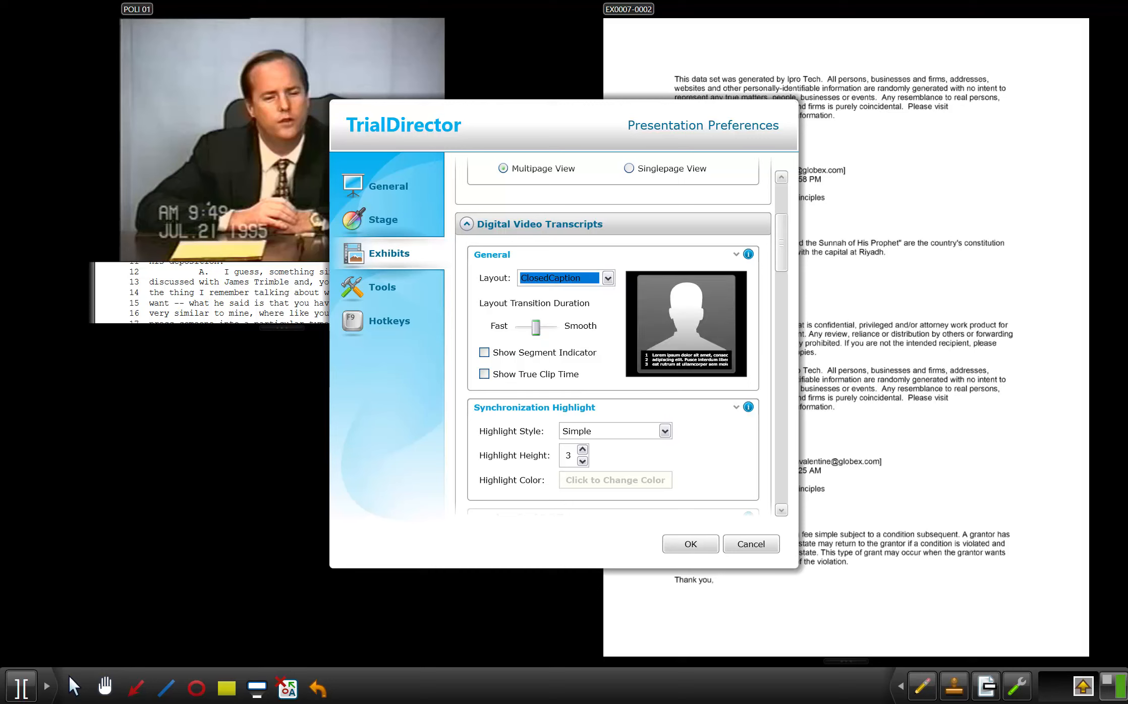
pyautogui.click(608, 278)
pyautogui.click(553, 334)
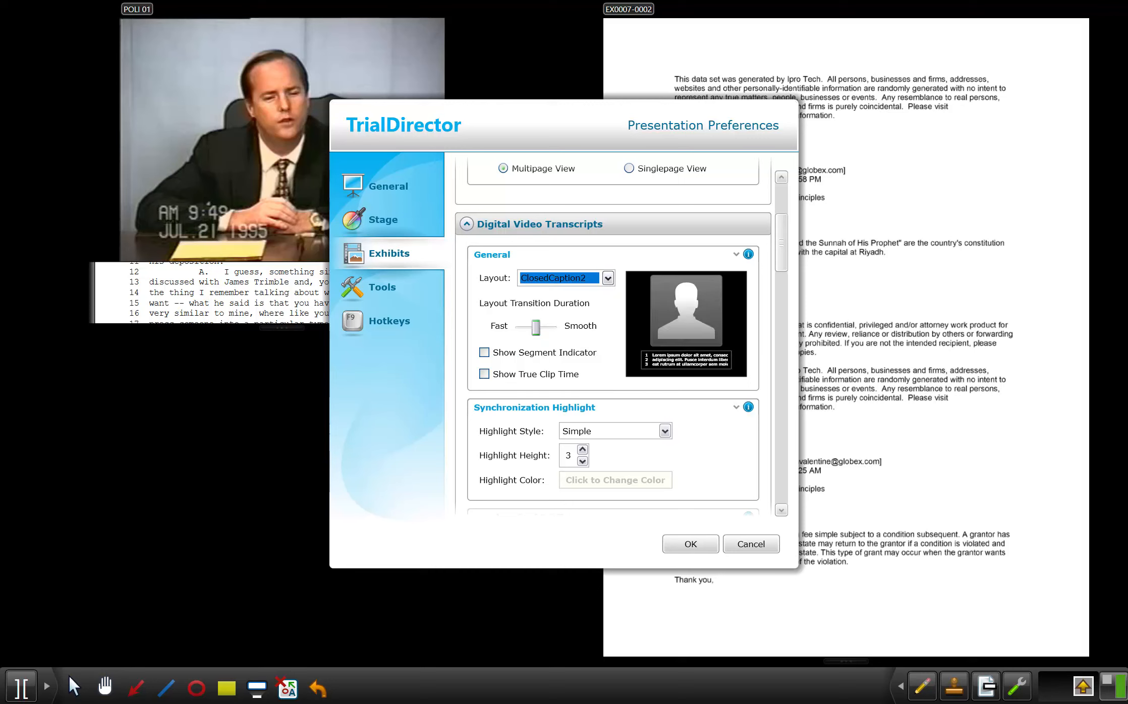
pyautogui.click(607, 278)
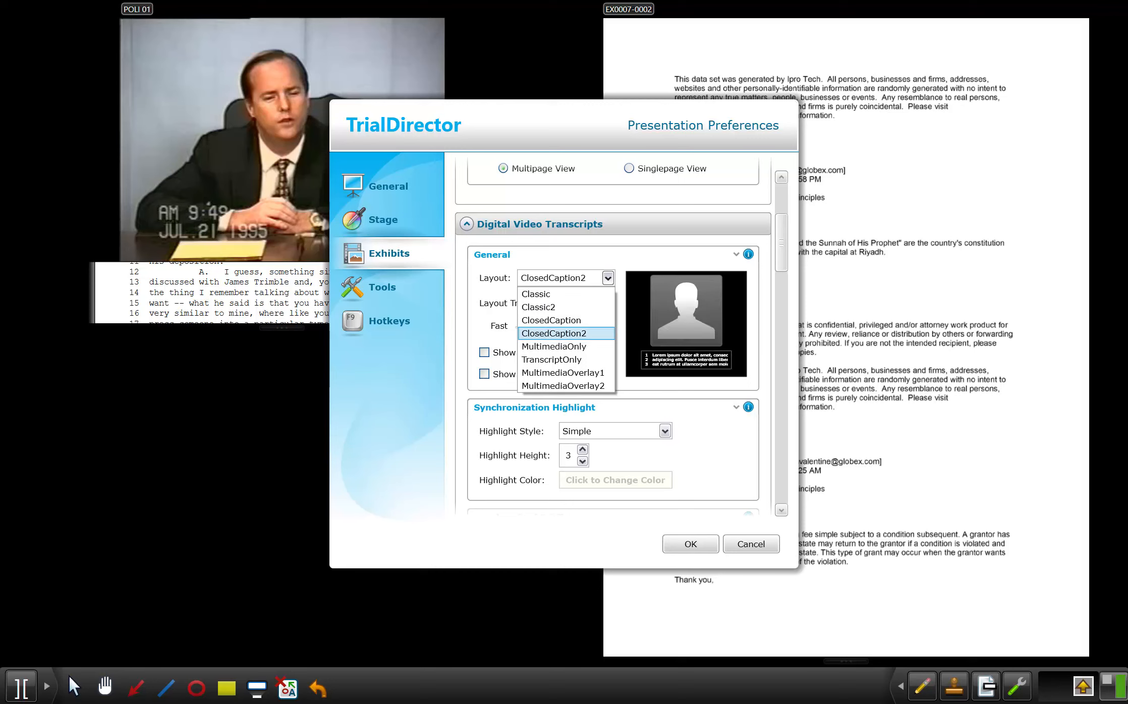
pyautogui.click(553, 346)
pyautogui.click(608, 279)
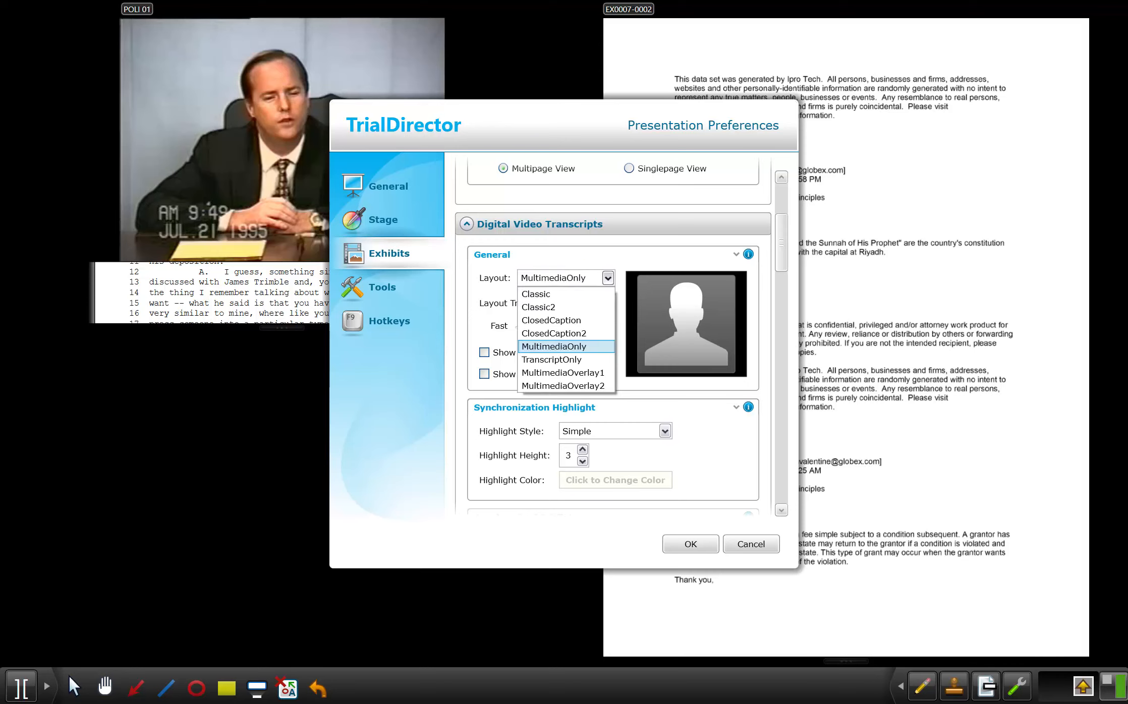
pyautogui.click(551, 360)
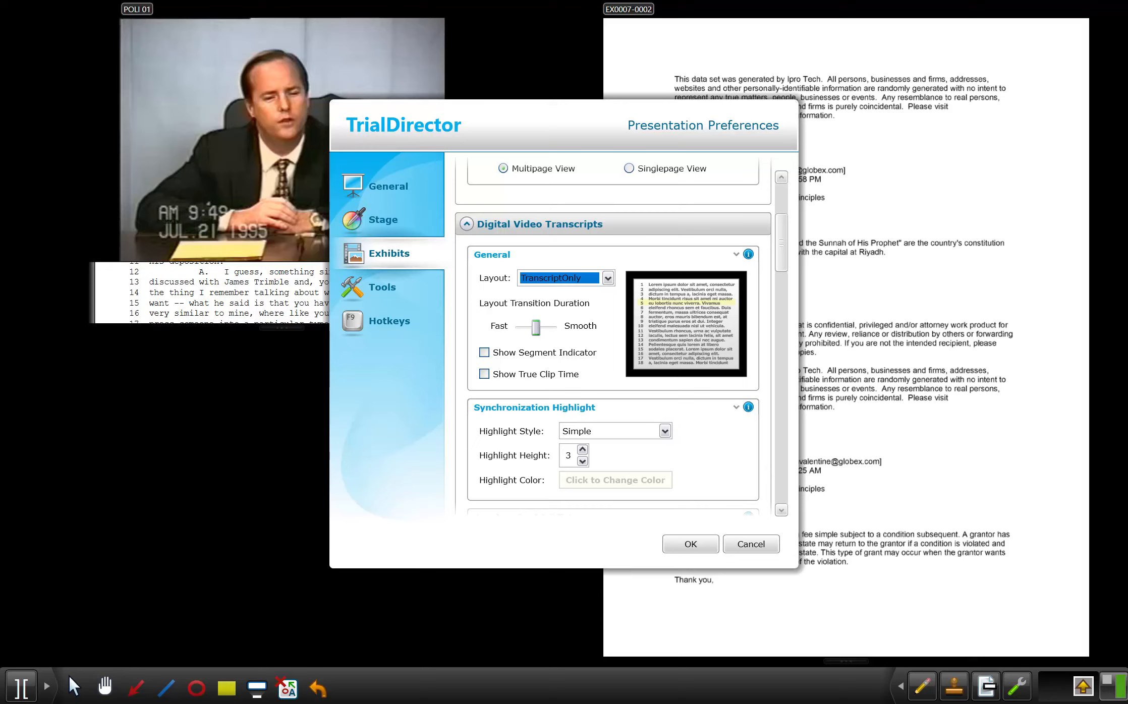
# - Try the MultimediaOverlay1 and MultimediaOverlay2 layouts for digital video transcripts
pyautogui.hotkey('alt', 'Down')
pyautogui.press('Down')
pyautogui.press('Down')
pyautogui.press('Return')
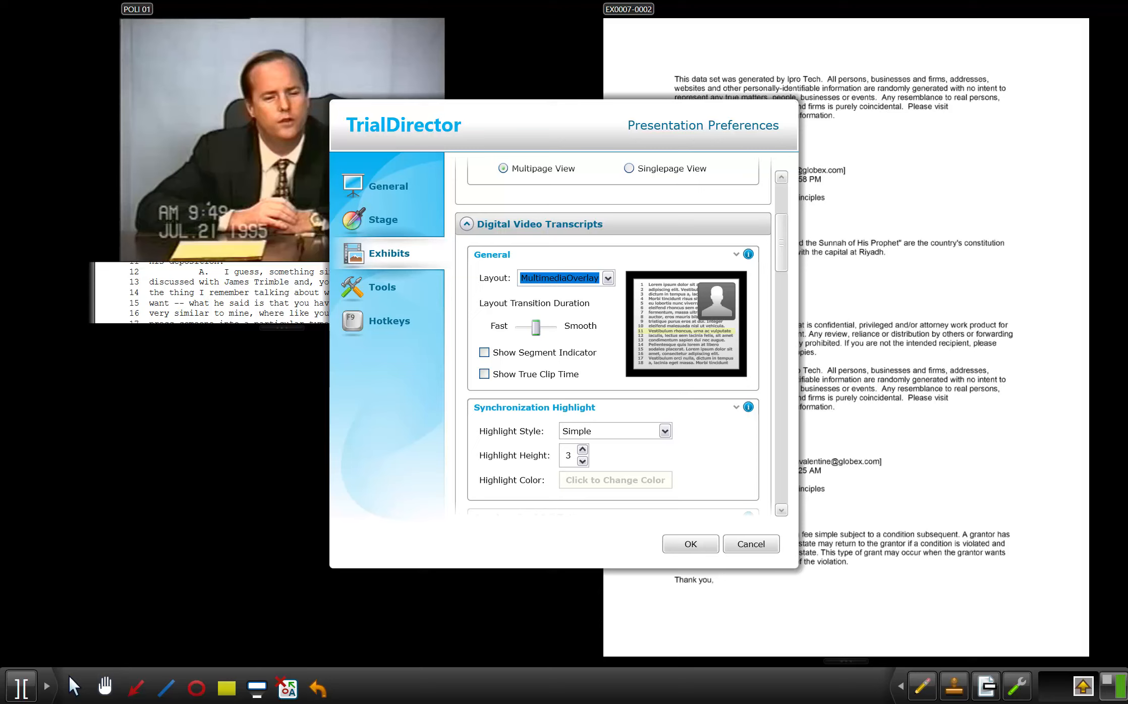
pyautogui.hotkey('alt', 'Down')
pyautogui.press('Return')
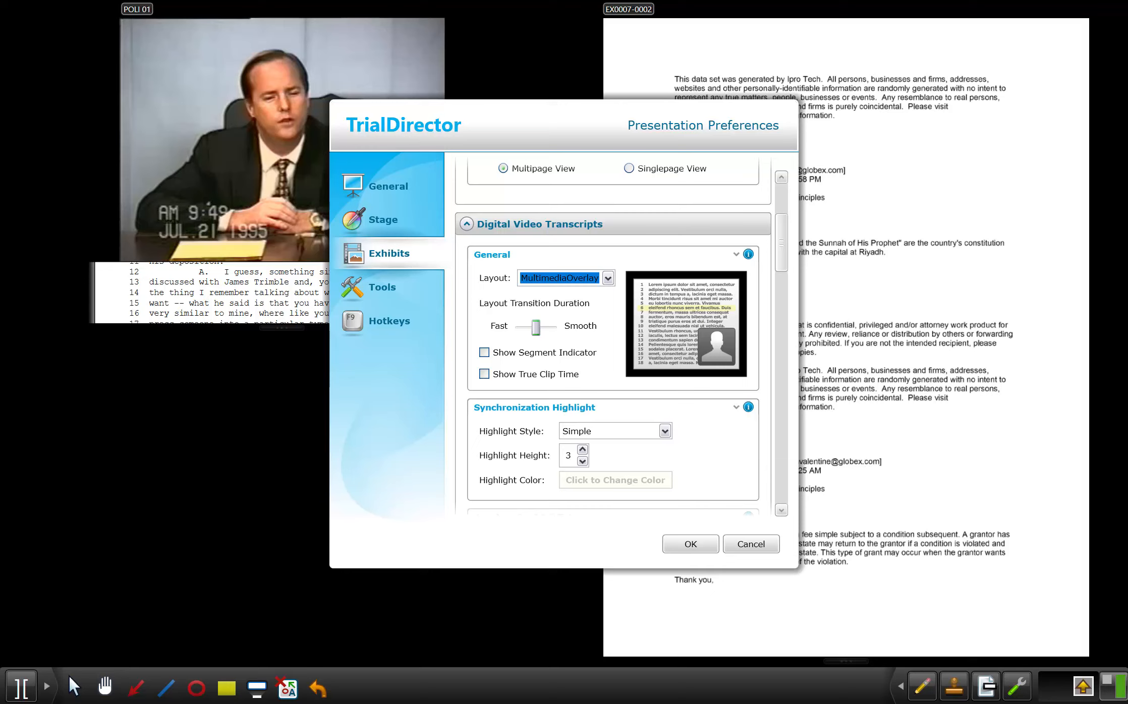
pyautogui.hotkey('alt', 'Down')
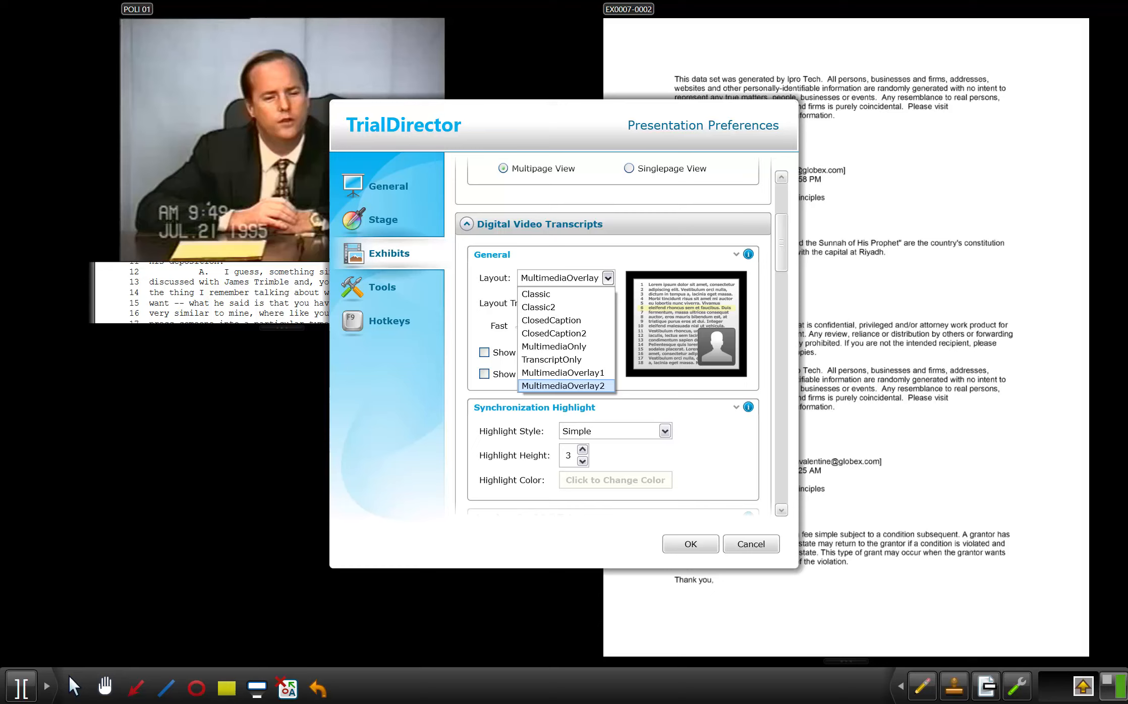
pyautogui.press('Escape')
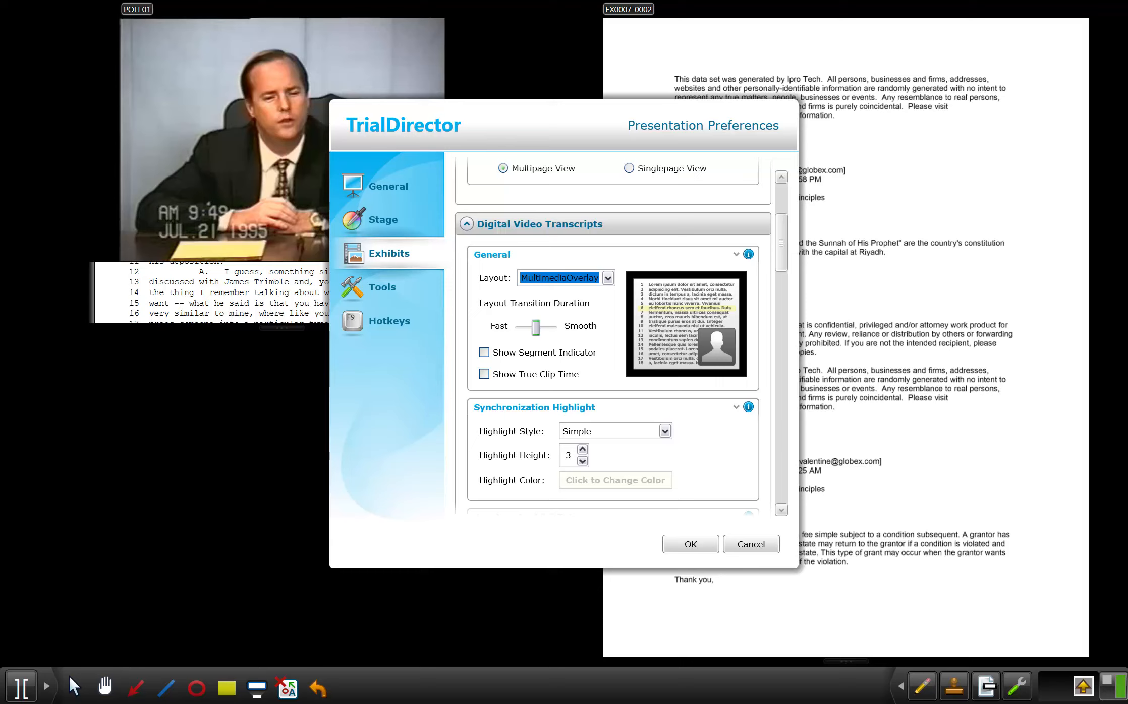
# - Check the available synchronization highlight styles and return the digital video transcript layout to Classic2
pyautogui.click(664, 431)
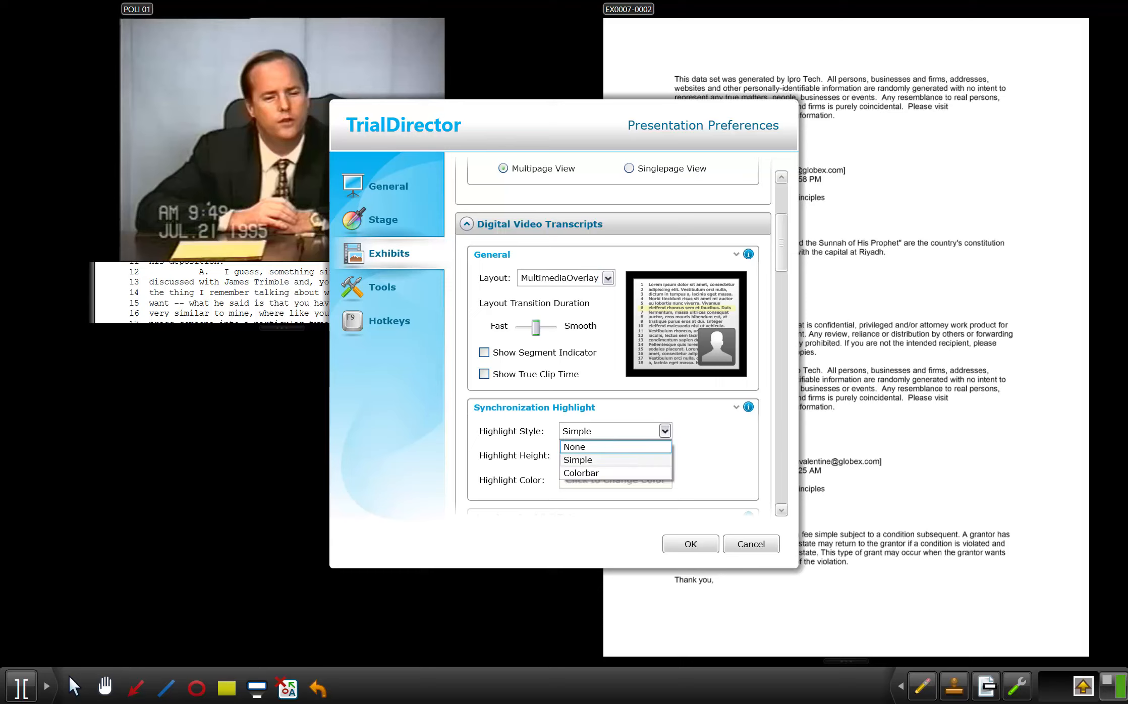
pyautogui.press('Escape')
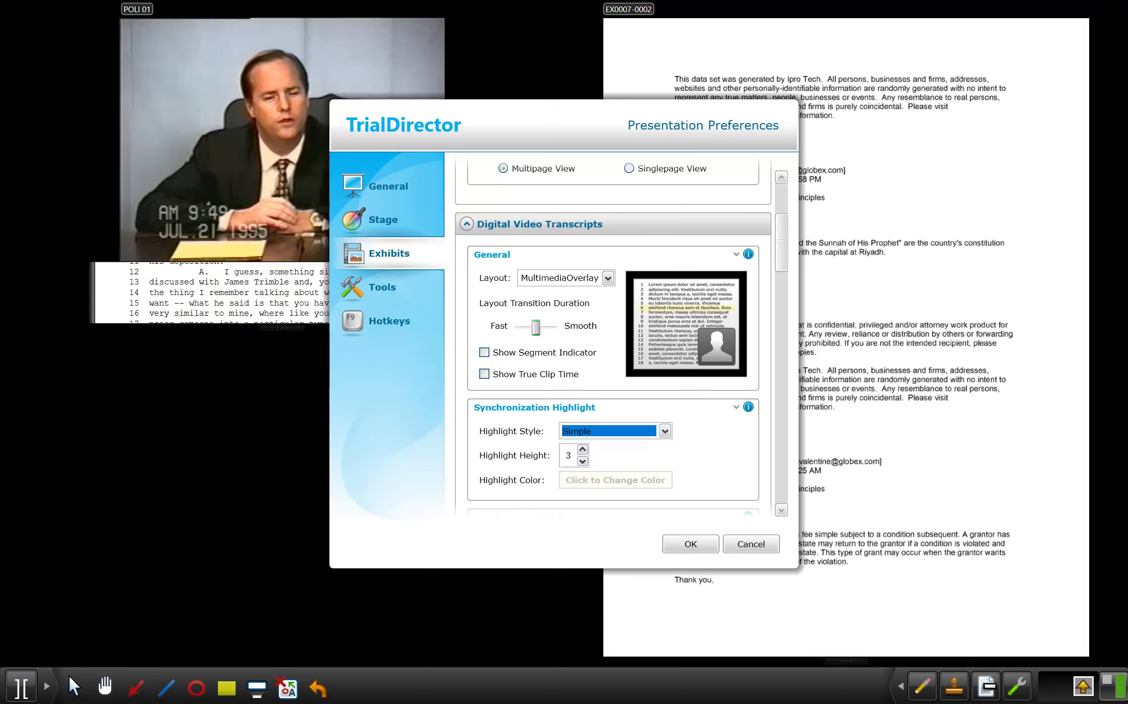
pyautogui.click(608, 278)
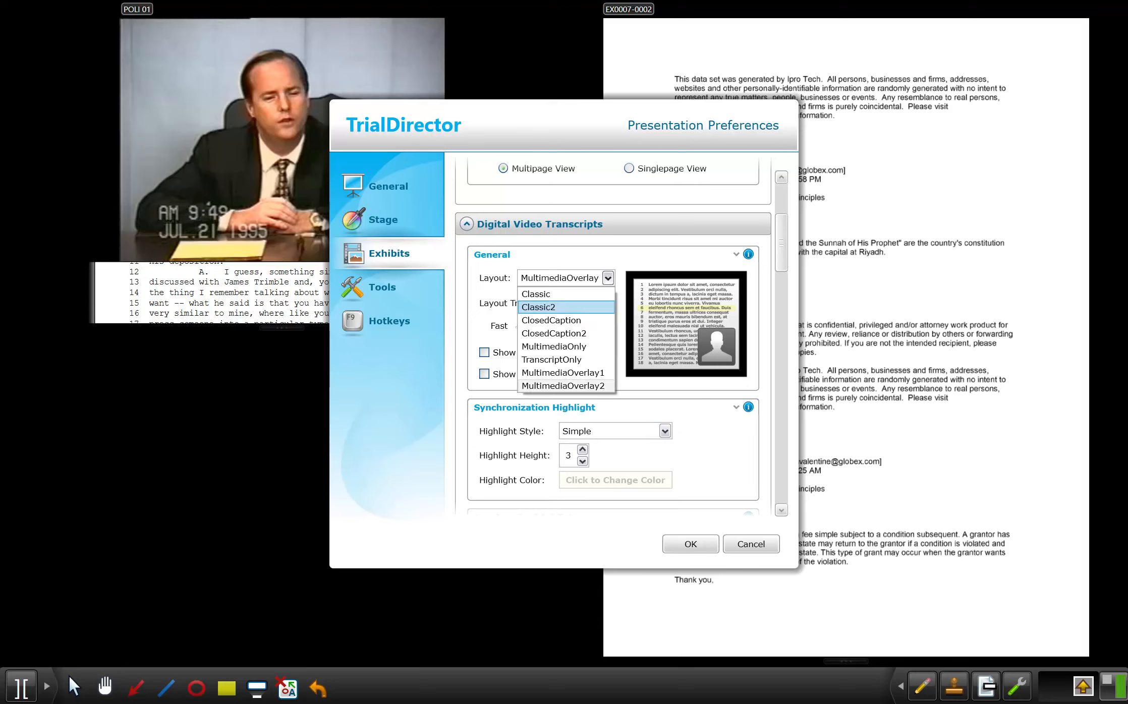
pyautogui.click(555, 307)
# - Set the synchronization highlight style to Colorbar and its color to the translucent green #4000FF75
pyautogui.click(665, 431)
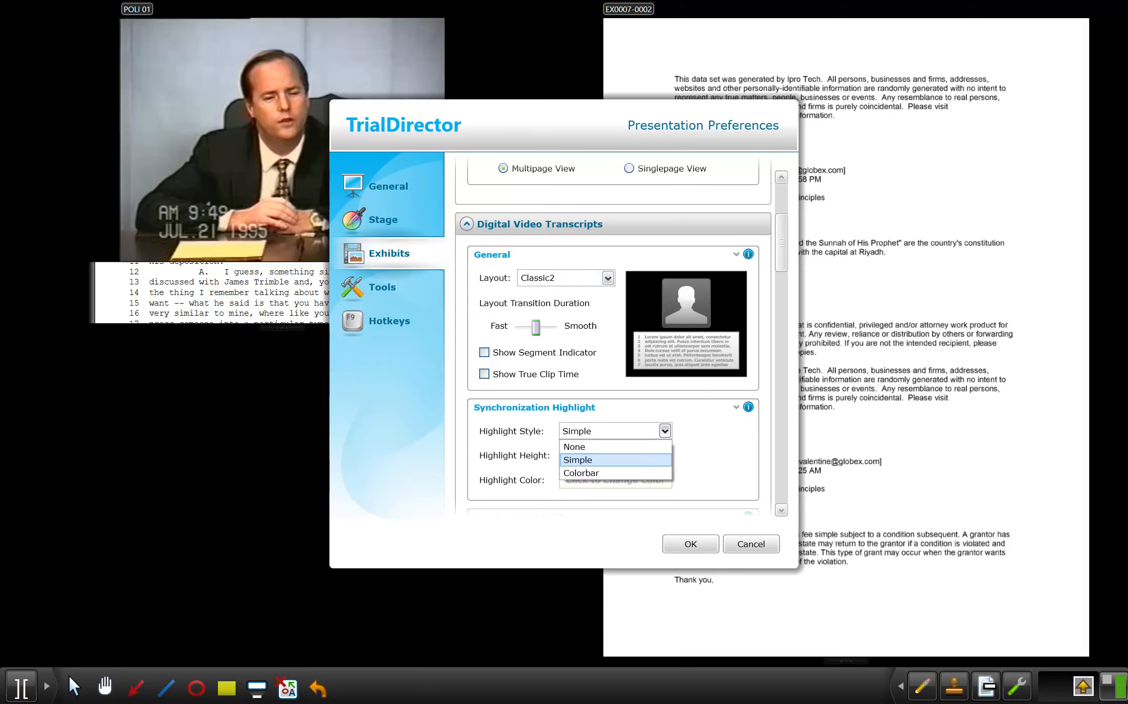
pyautogui.click(578, 460)
pyautogui.click(665, 432)
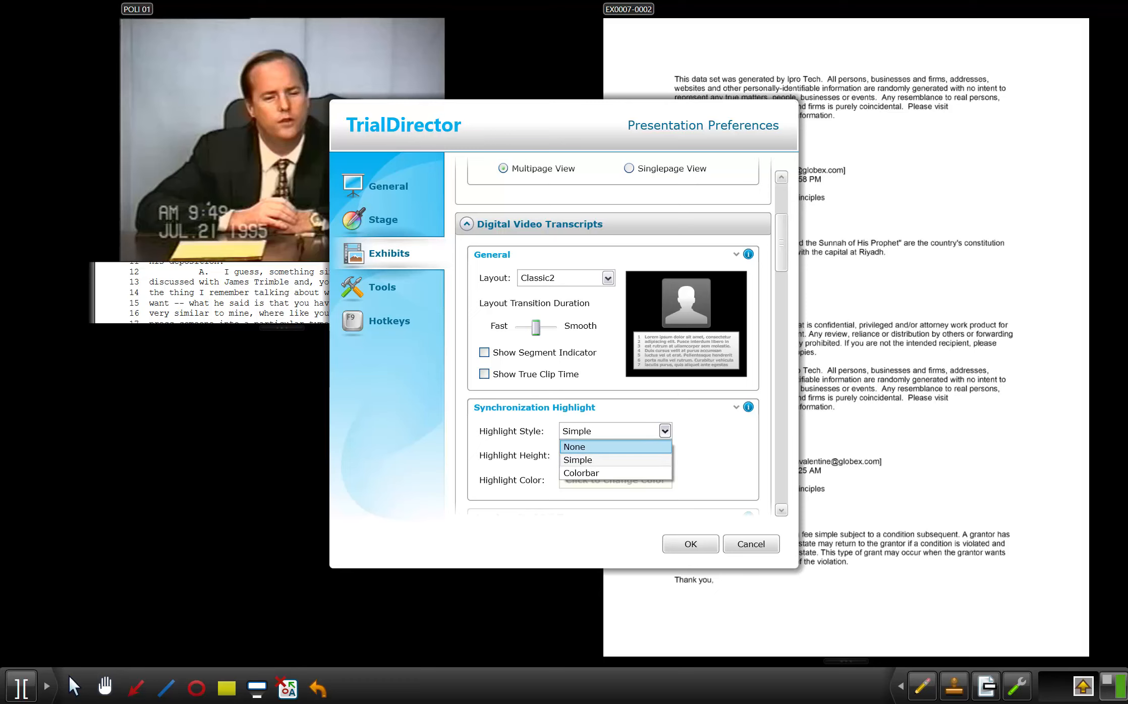
pyautogui.click(581, 473)
pyautogui.click(615, 480)
pyautogui.click(607, 316)
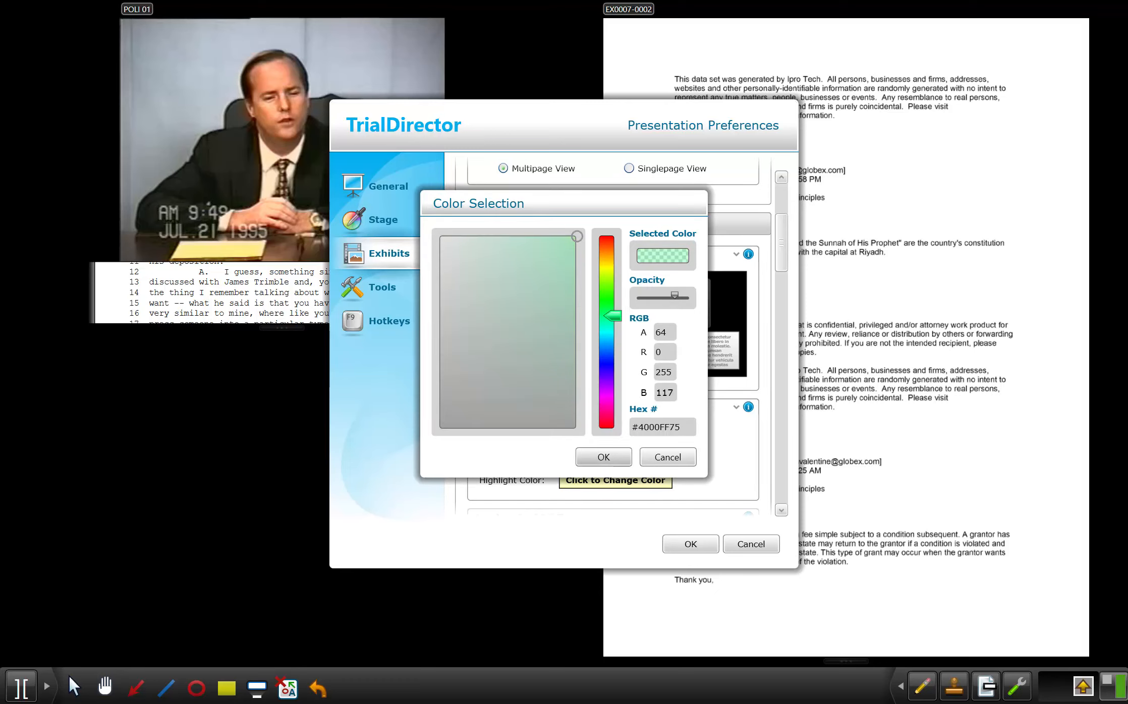
pyautogui.click(603, 457)
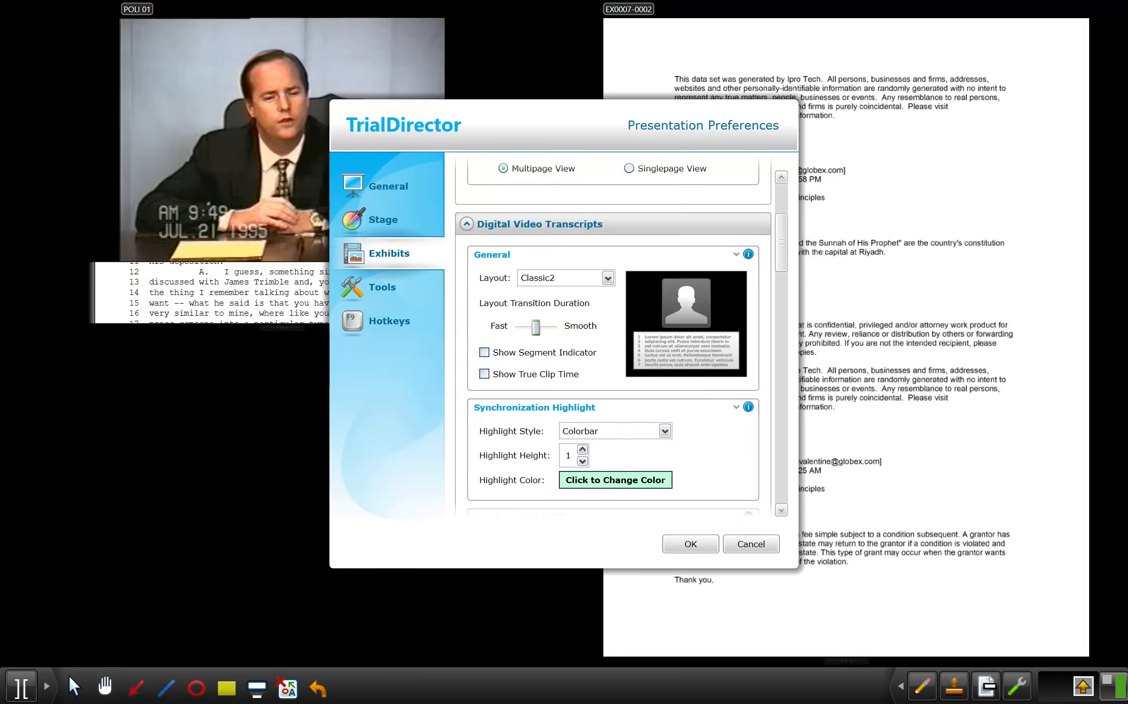
# - Try different heights for the synchronization highlight and set it to 3
pyautogui.click(582, 449)
pyautogui.click(582, 449)
pyautogui.click(582, 461)
pyautogui.click(582, 461)
# - Try Zone 1, Zone 5 and Zone 6 as the synchronized exhibit zone and set it to Zone 1
pyautogui.scroll(-5, 577, 384)
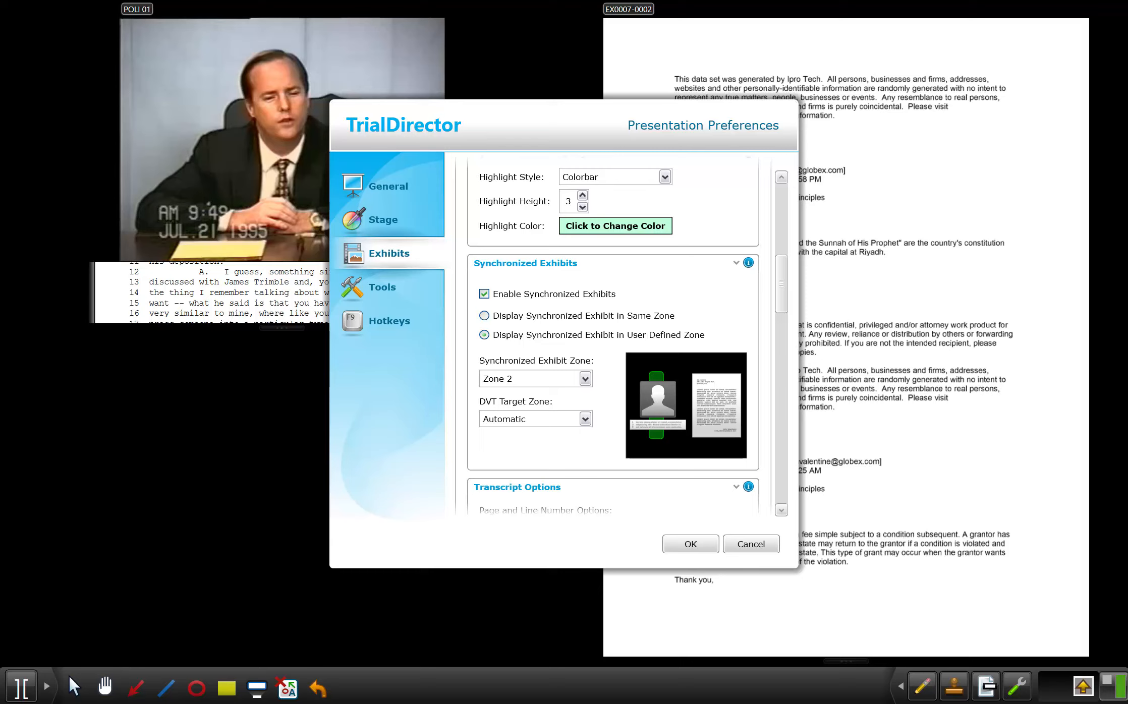
pyautogui.click(585, 378)
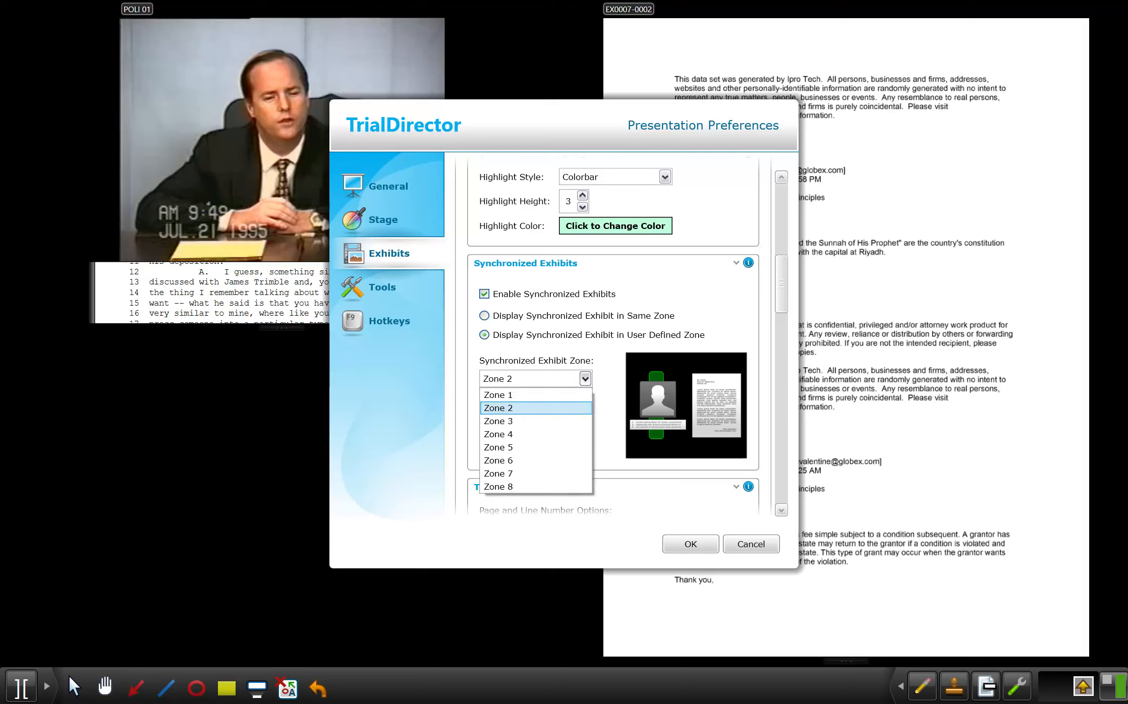
pyautogui.click(497, 395)
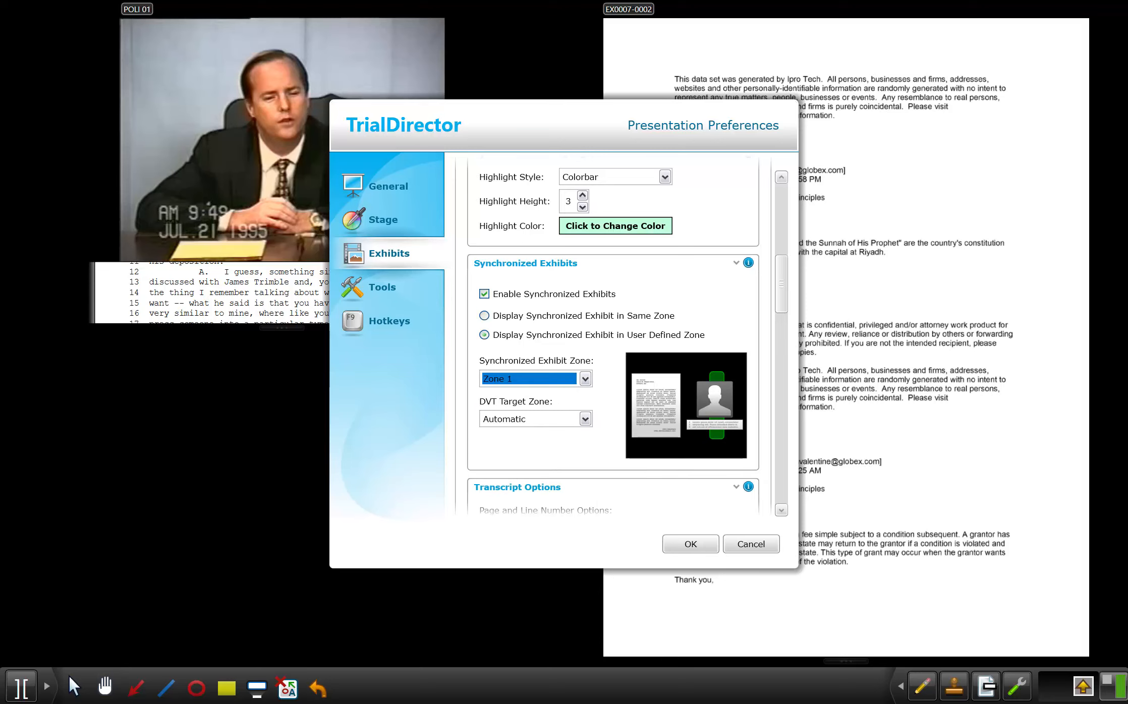
pyautogui.scroll(-1, 575, 403)
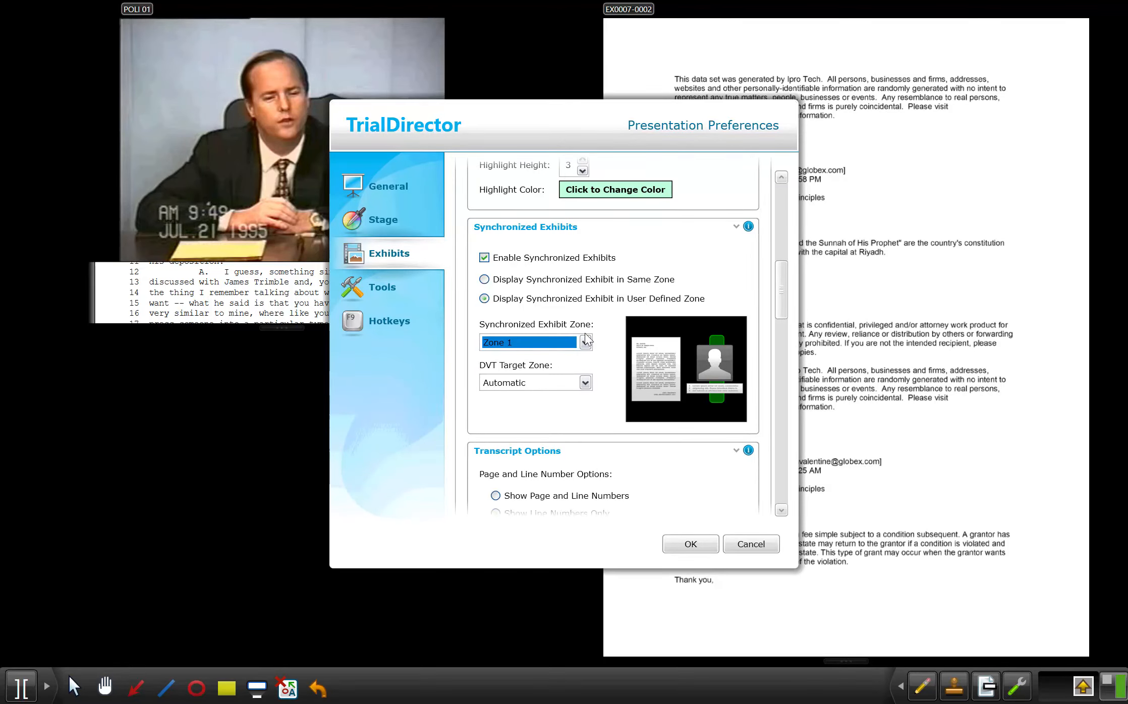
pyautogui.click(584, 342)
pyautogui.click(498, 411)
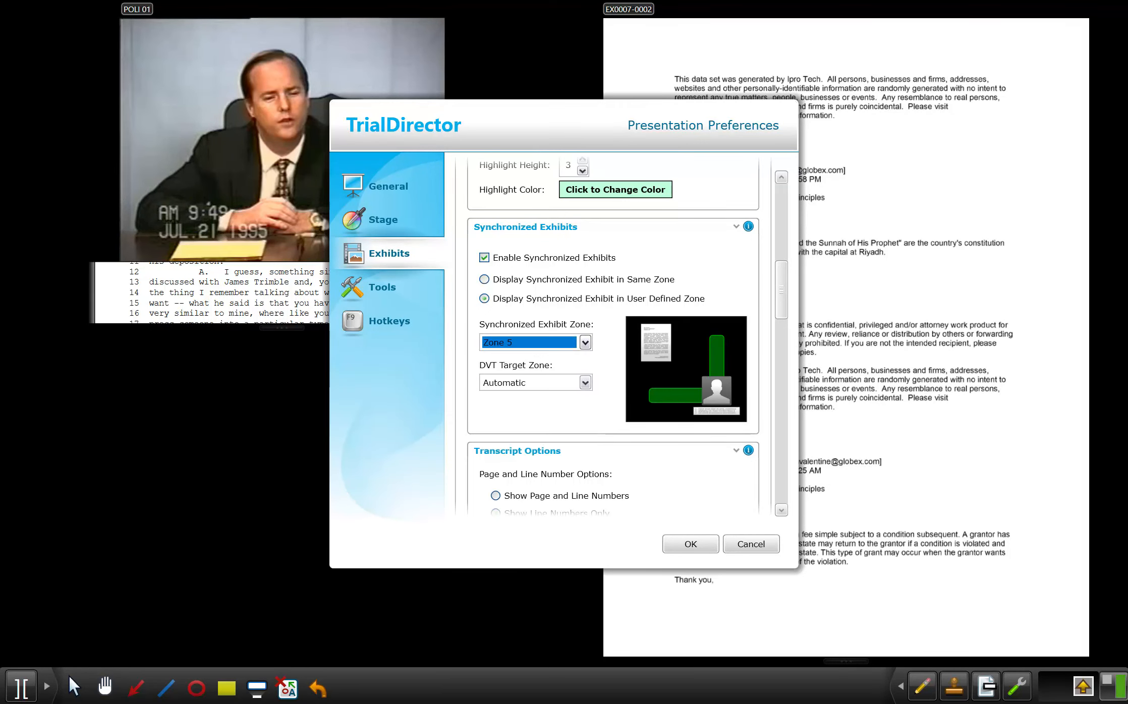
pyautogui.click(585, 342)
pyautogui.click(498, 427)
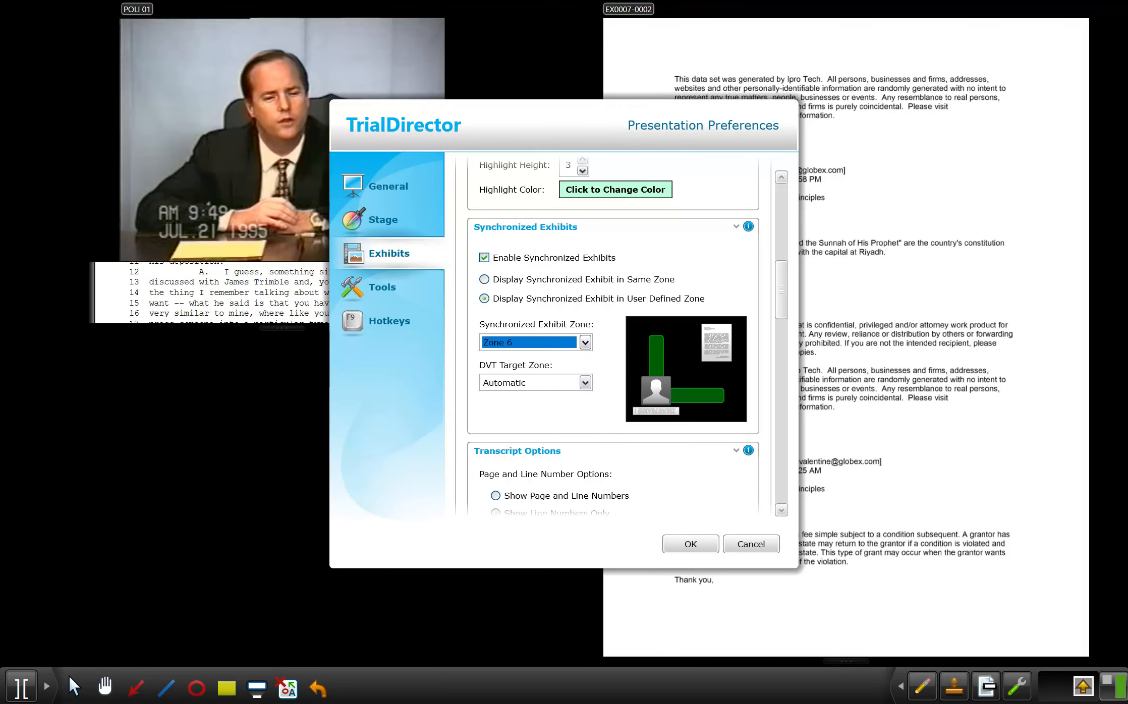
pyautogui.click(585, 342)
pyautogui.click(500, 357)
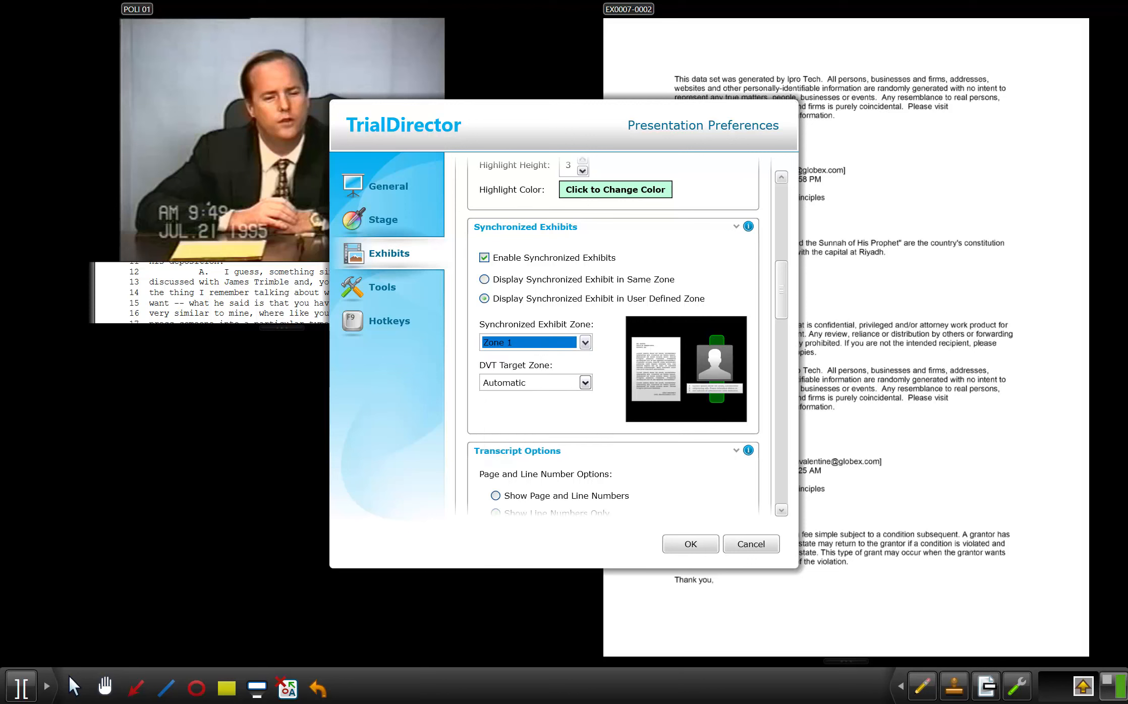
# - Examine the transcript number and font options and the DVT startup, shutdown, transition and segment adjustment options
pyautogui.scroll(-3, 588, 393)
pyautogui.scroll(-1, 587, 393)
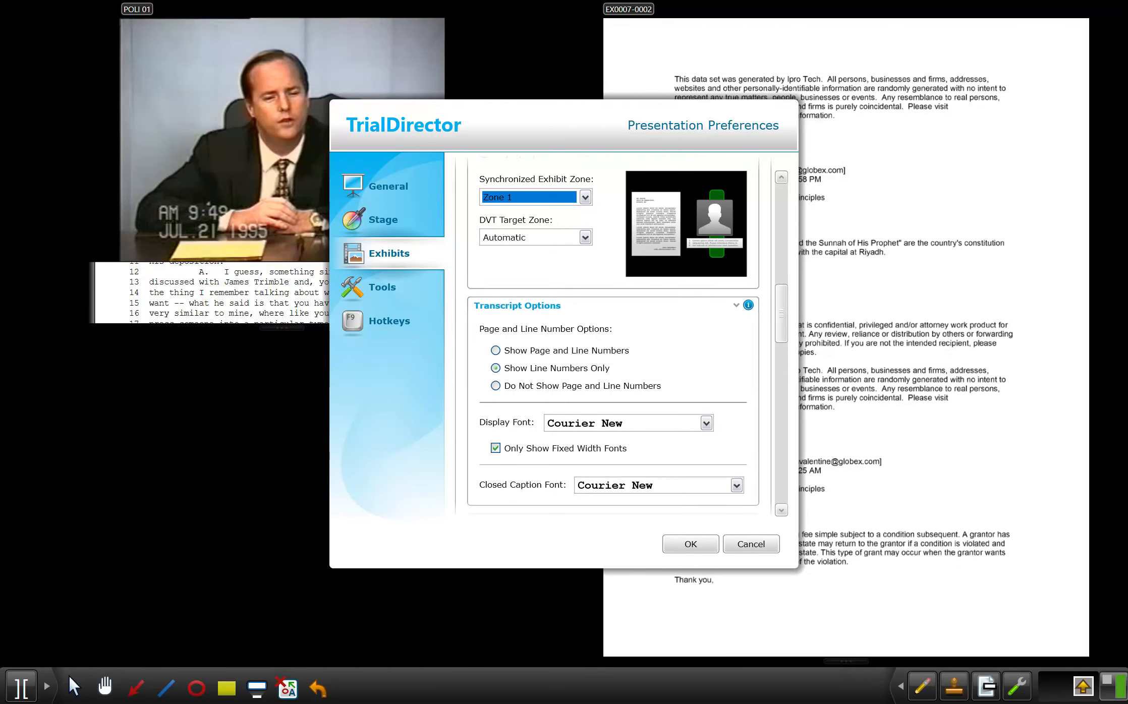
pyautogui.scroll(-2, 666, 383)
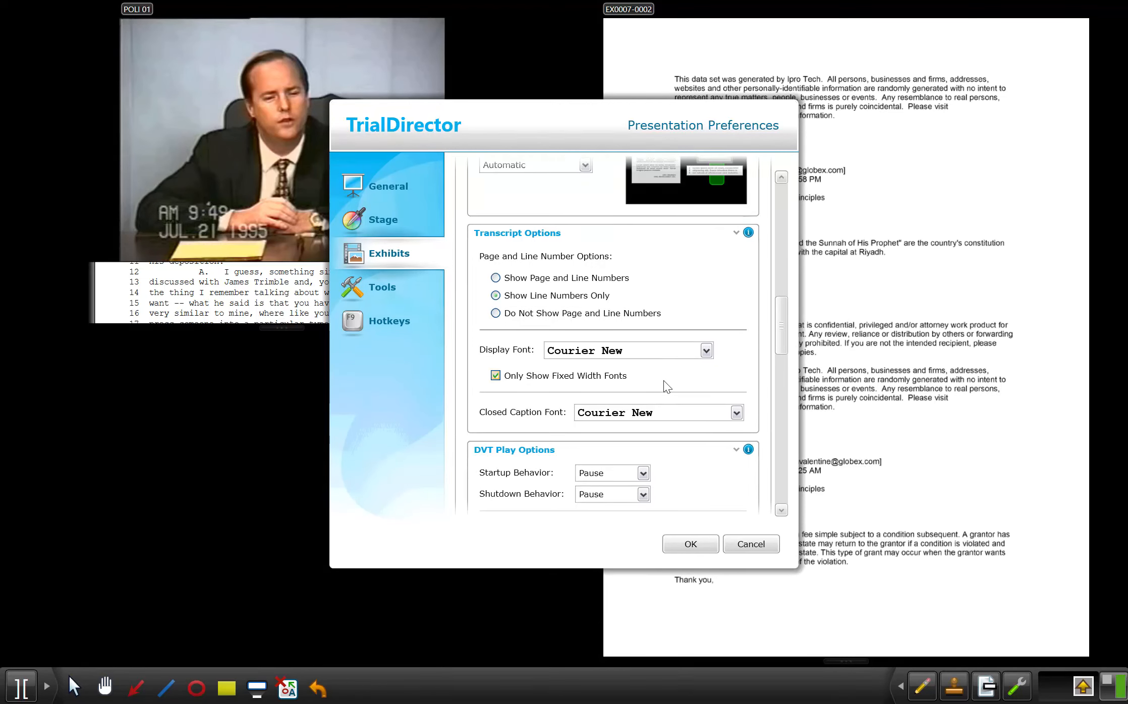
pyautogui.scroll(-1, 677, 363)
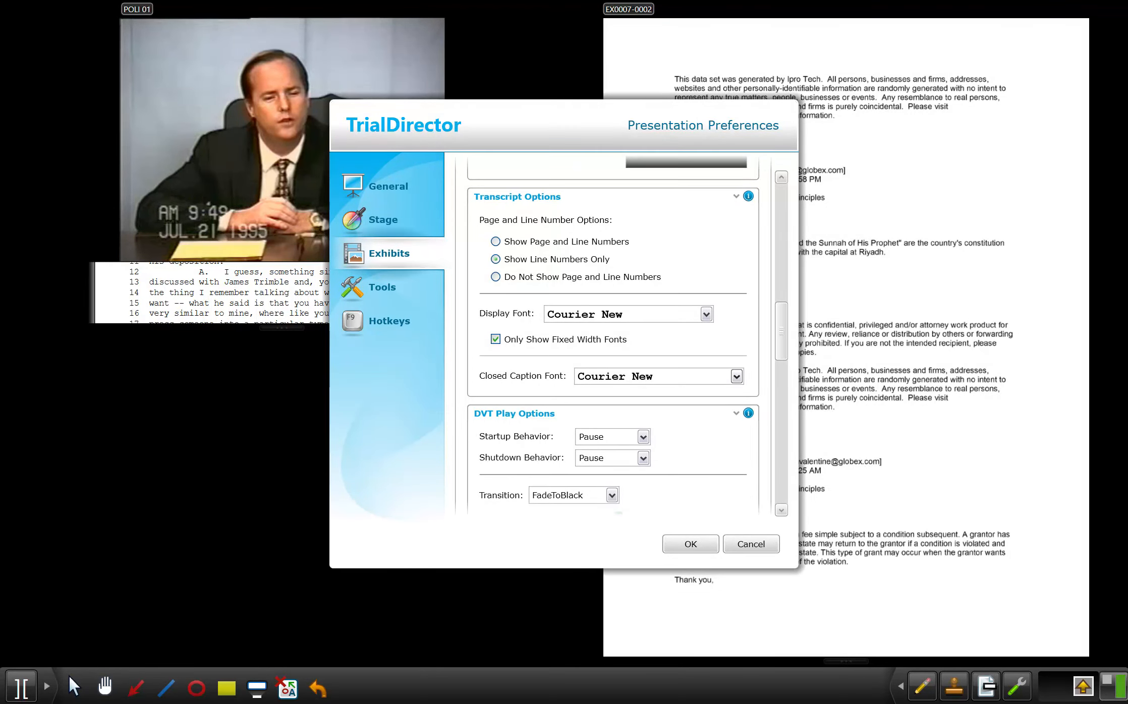
pyautogui.scroll(-3, 676, 385)
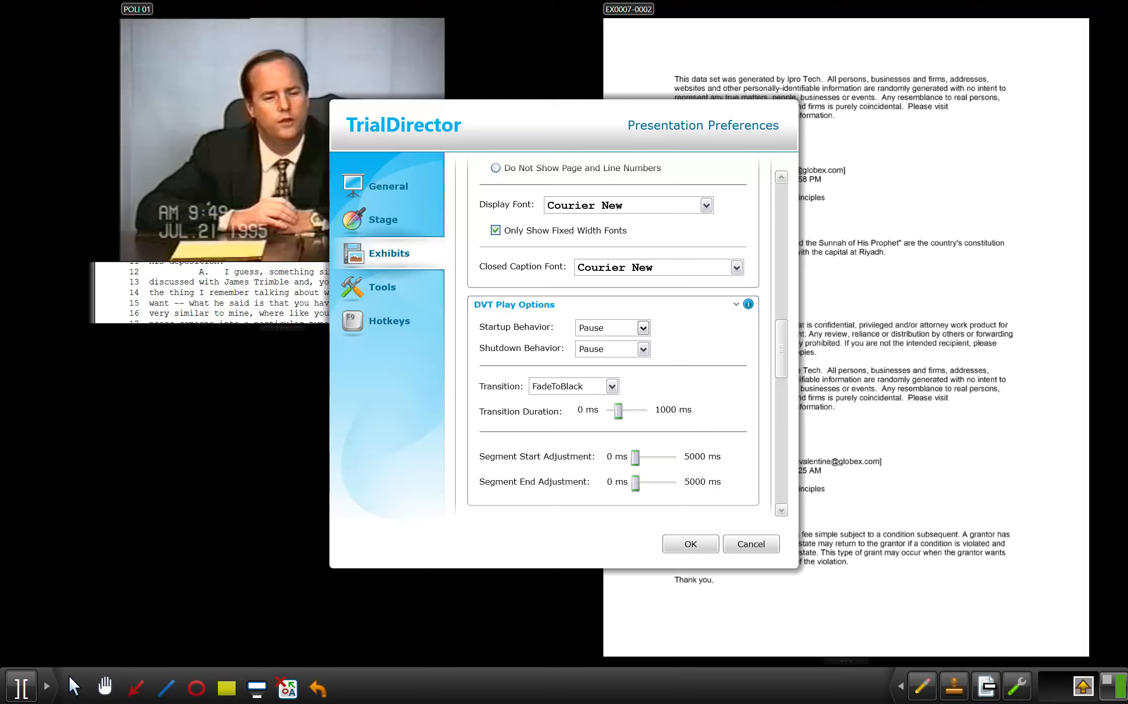
pyautogui.click(643, 328)
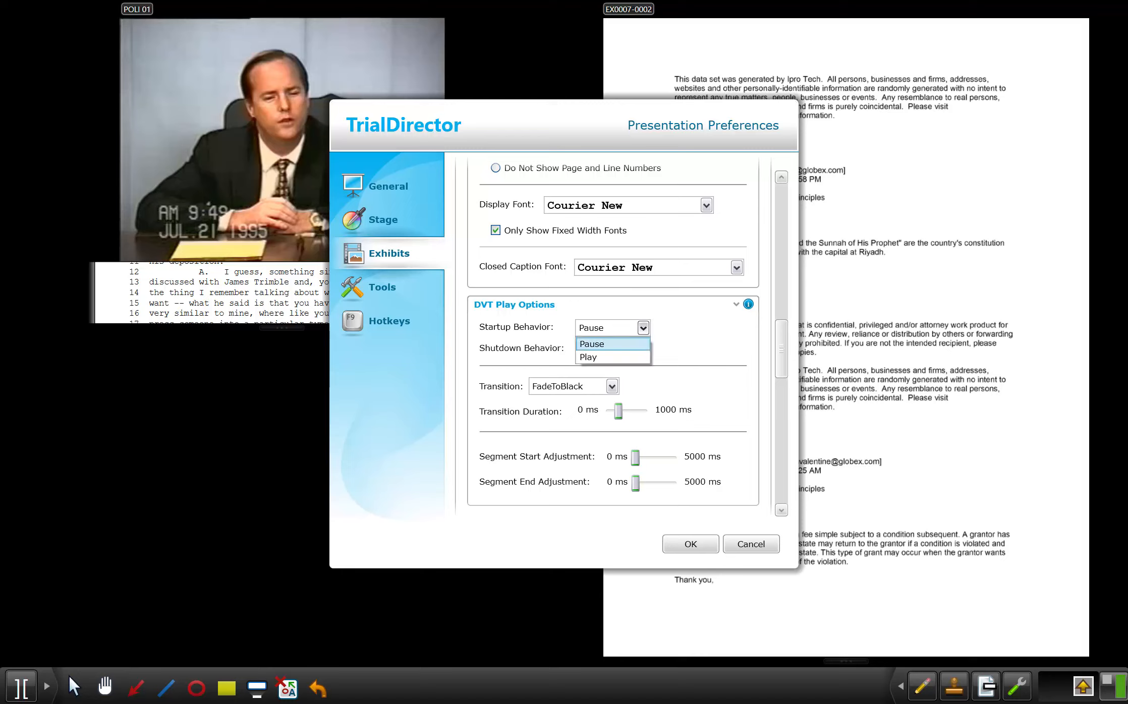
pyautogui.click(636, 345)
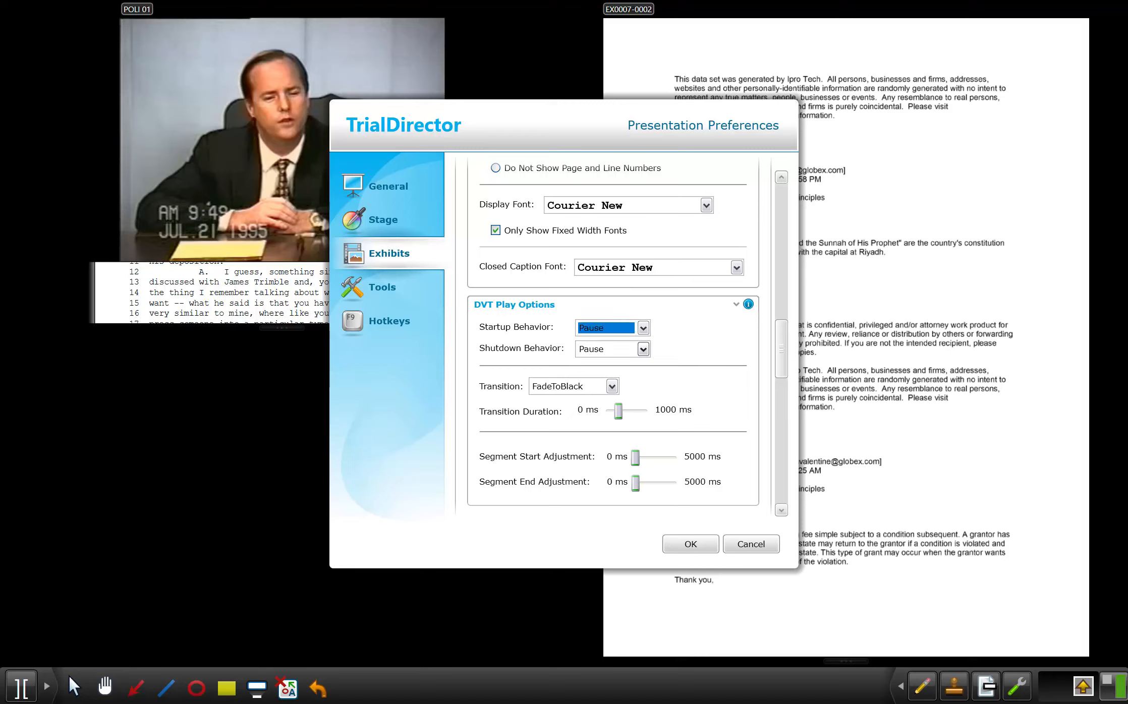
pyautogui.click(643, 349)
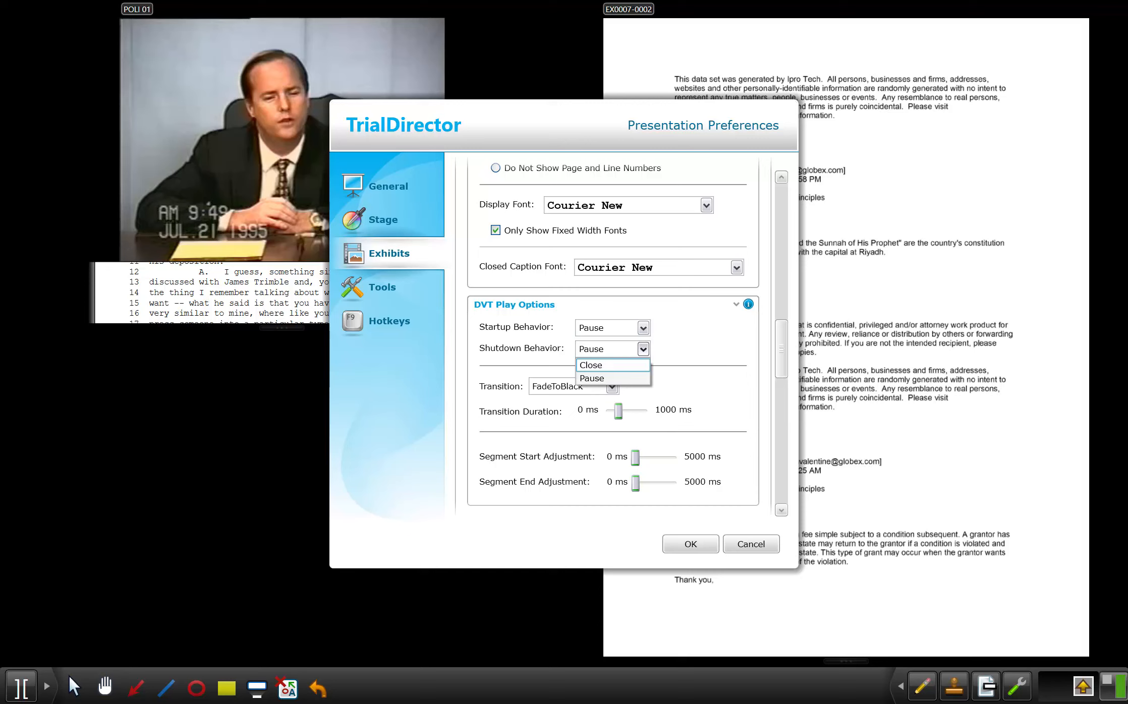
pyautogui.click(643, 349)
pyautogui.scroll(-3, 668, 360)
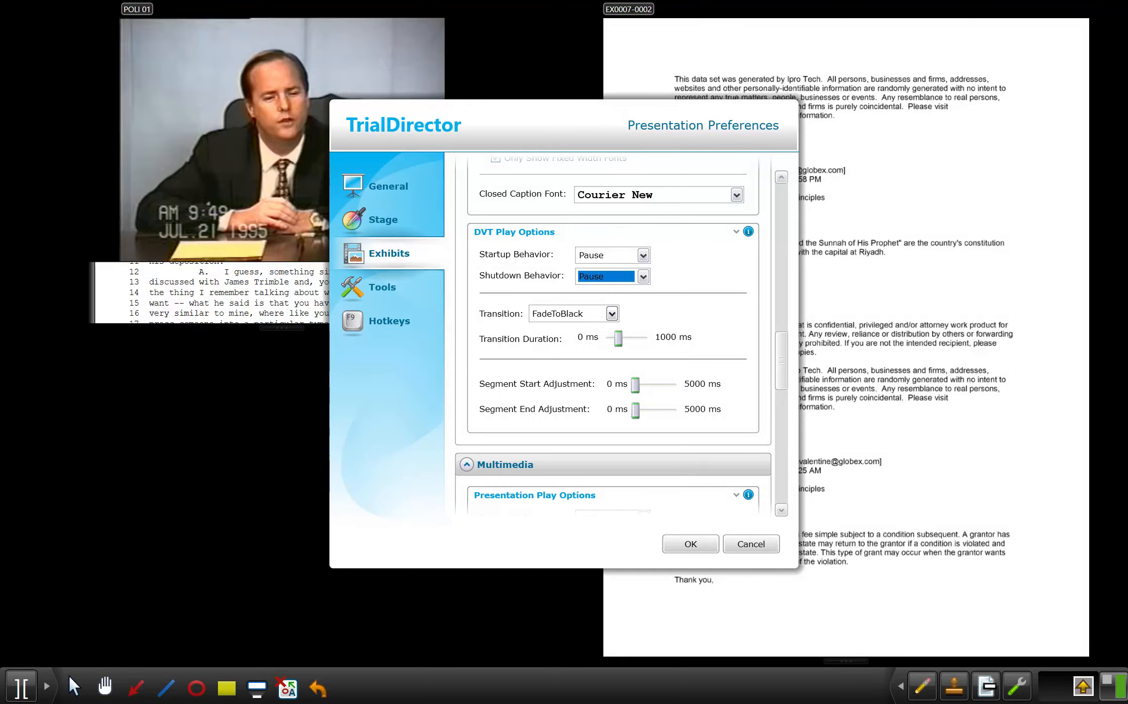
# - Examine the transition styles available for DVT playback
pyautogui.click(612, 314)
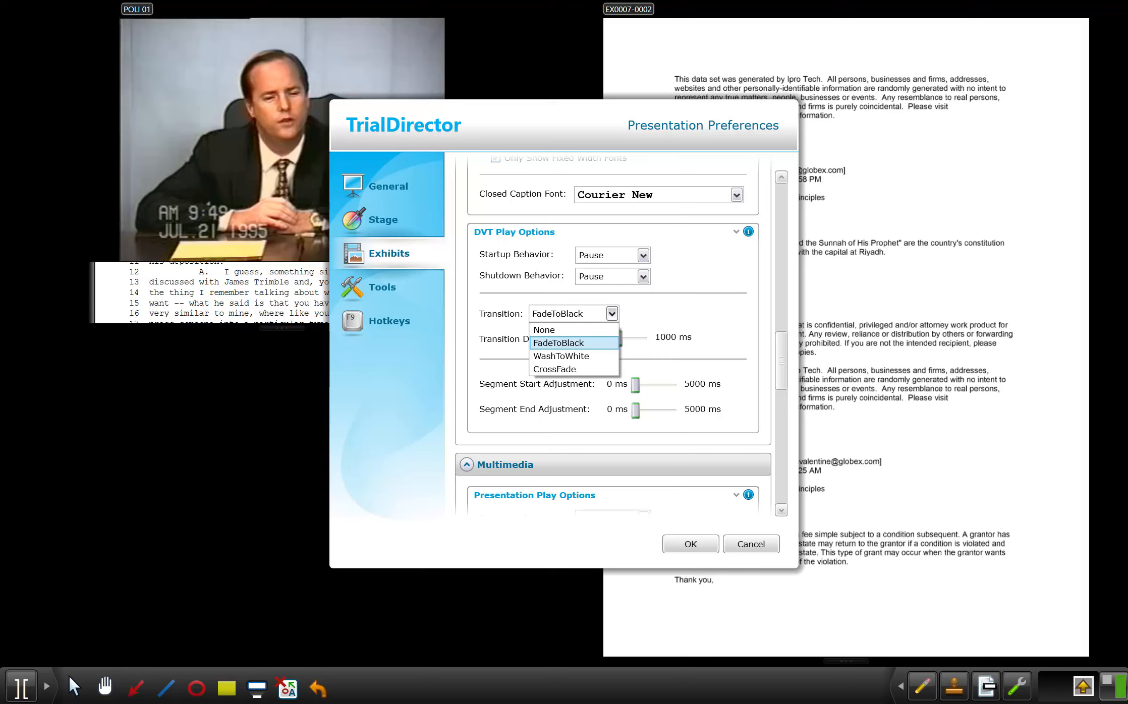
pyautogui.click(612, 313)
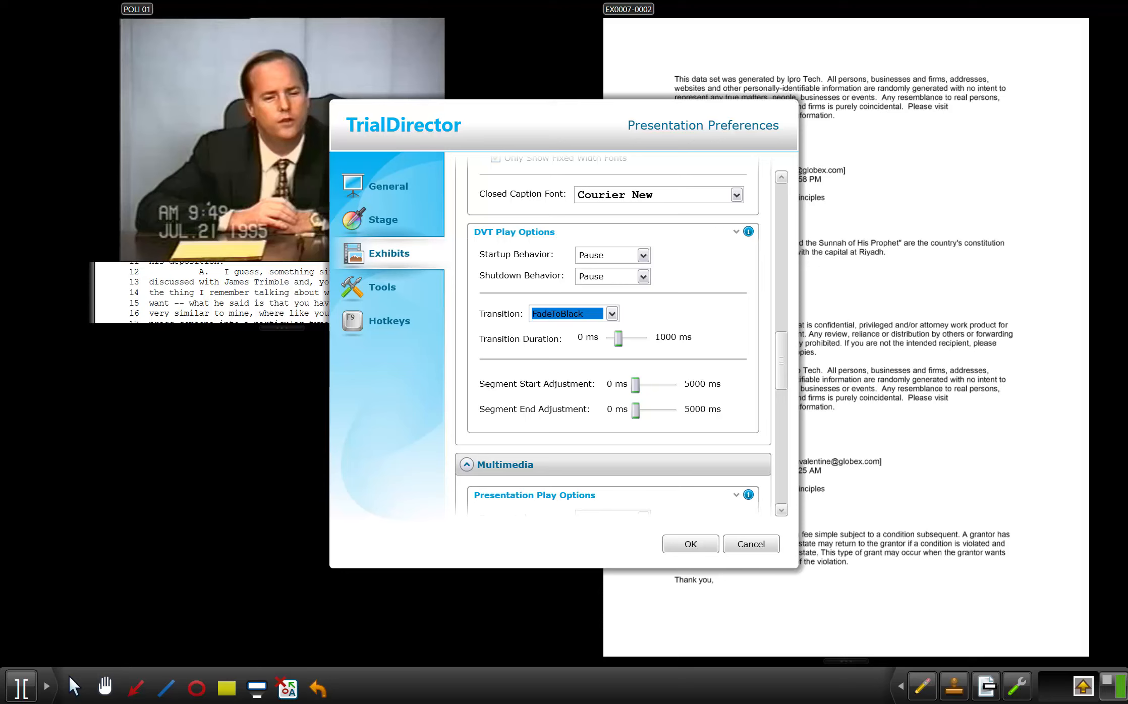
pyautogui.scroll(-1, 640, 398)
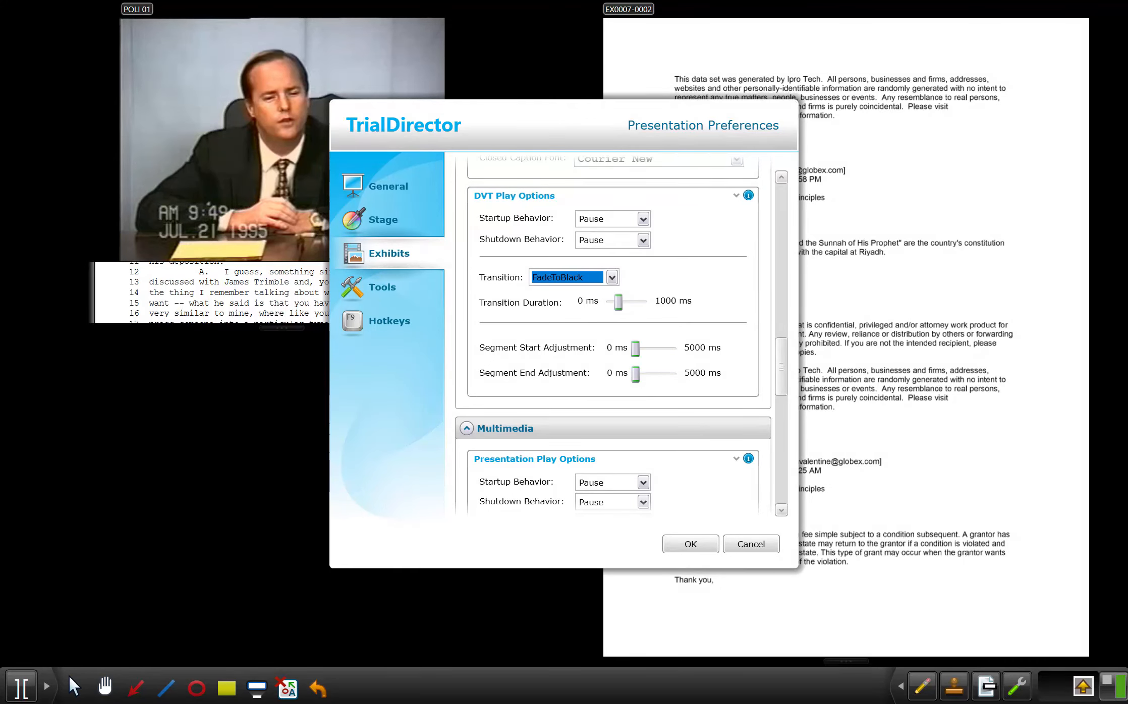
# - Set the multimedia presentation facade to Glass and apply the preferences
pyautogui.scroll(-5, 646, 379)
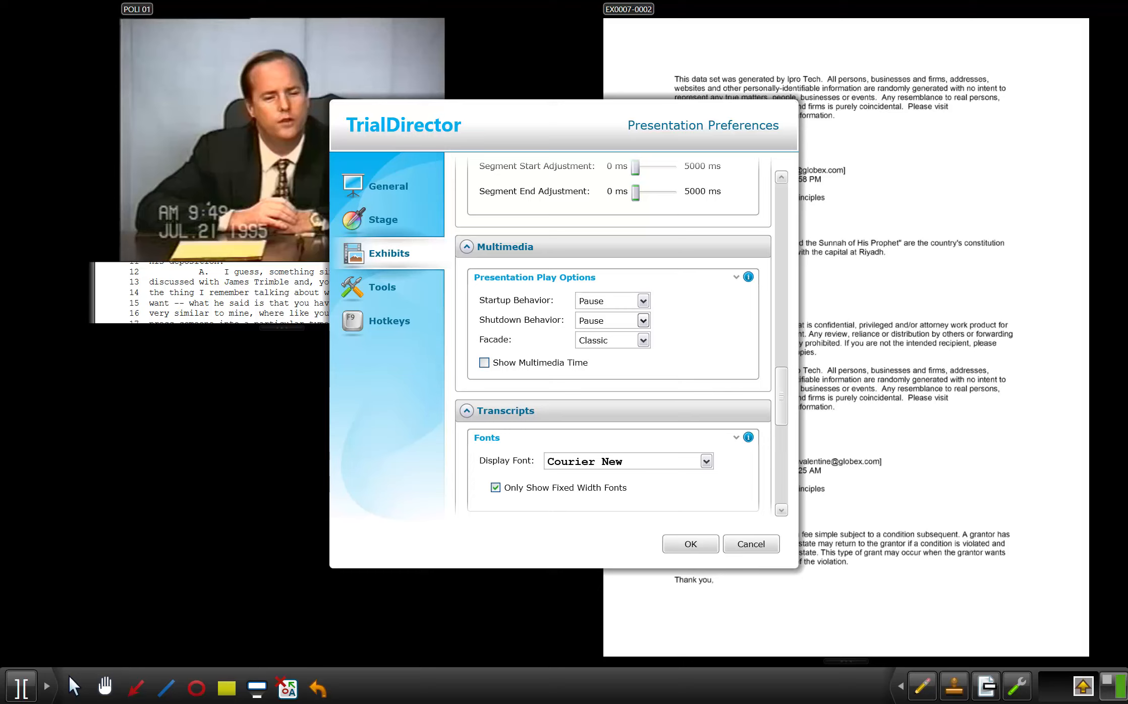
pyautogui.click(643, 340)
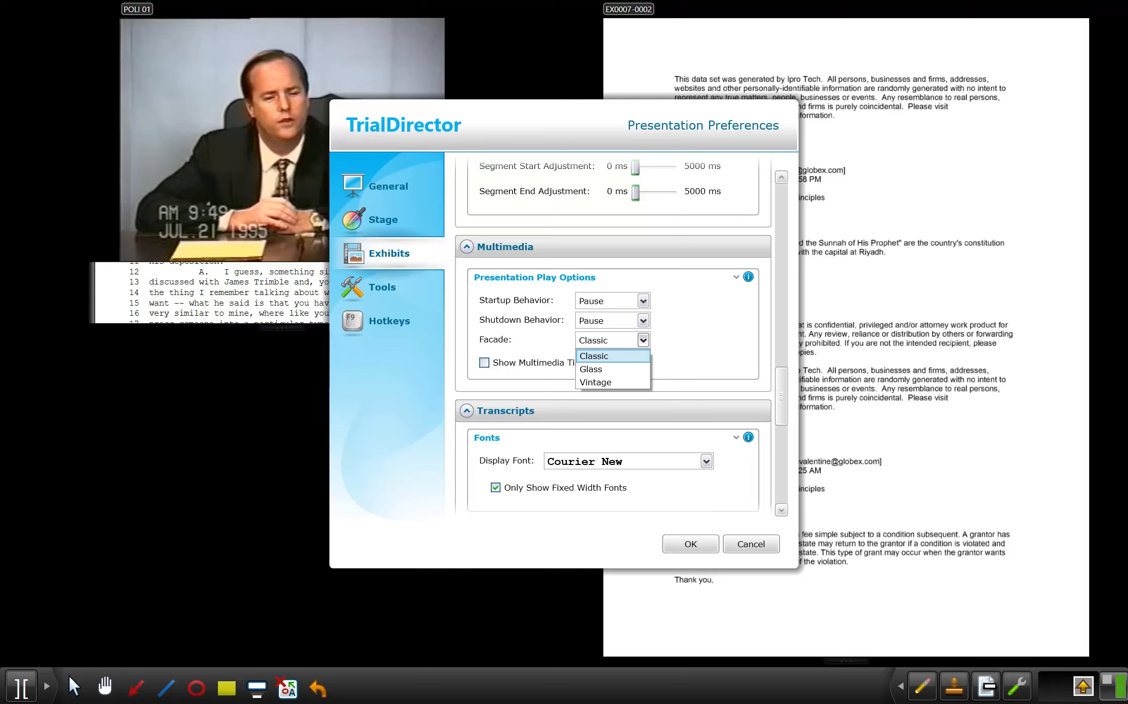
pyautogui.click(590, 369)
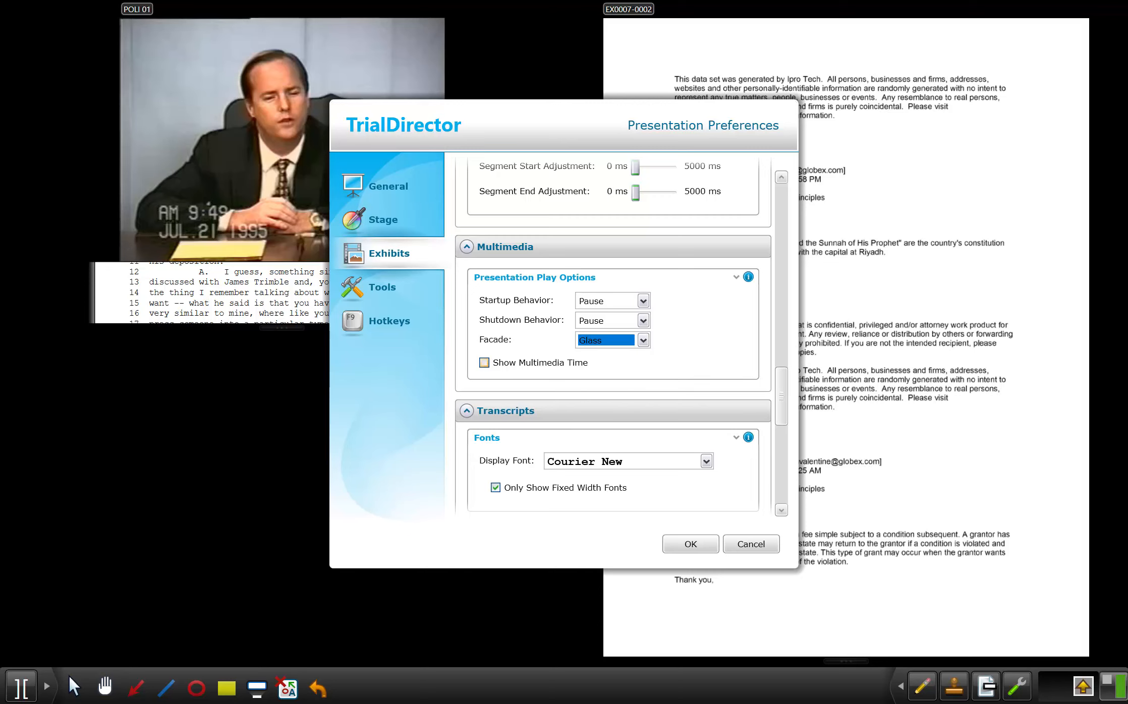
pyautogui.click(691, 544)
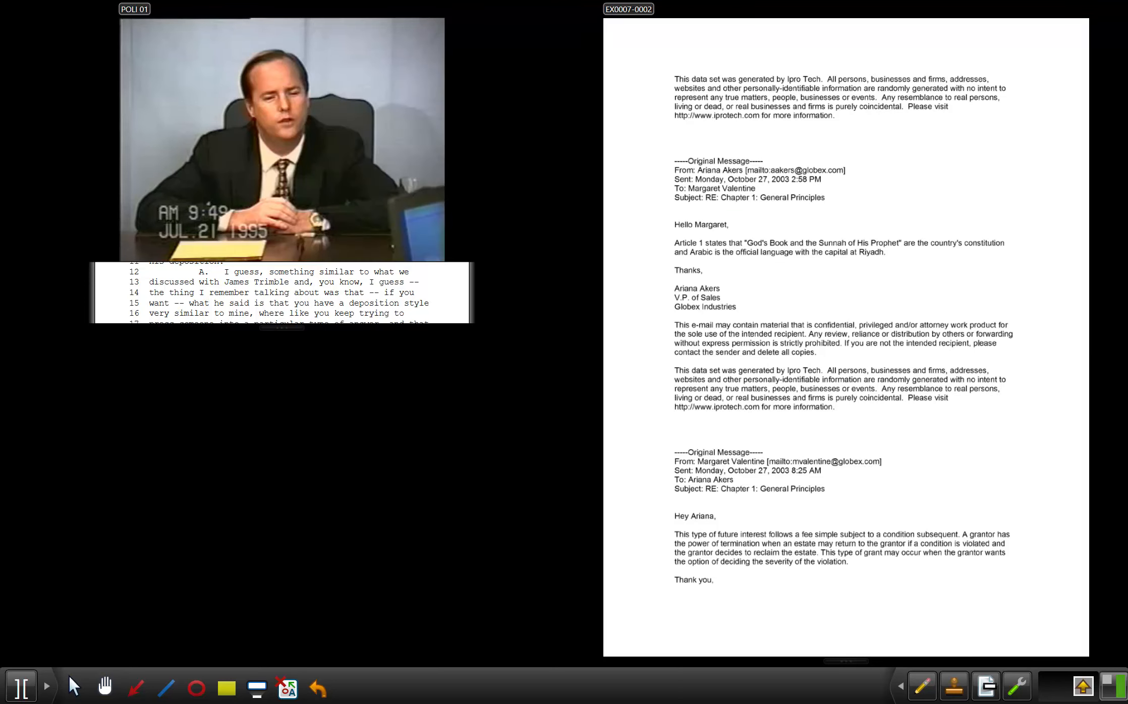
# - Try to call up the multimedia exhibit tsc0 on the presentation stage by its item ID
pyautogui.write('t')
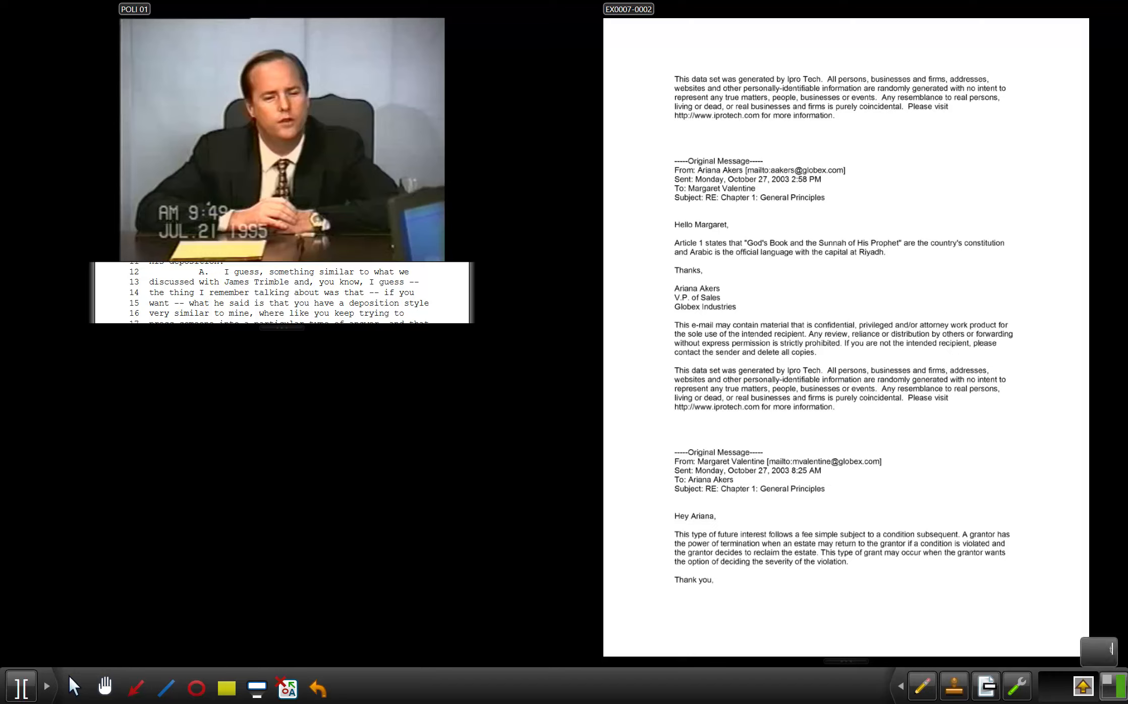
pyautogui.write('sc0')
pyautogui.press('Return')
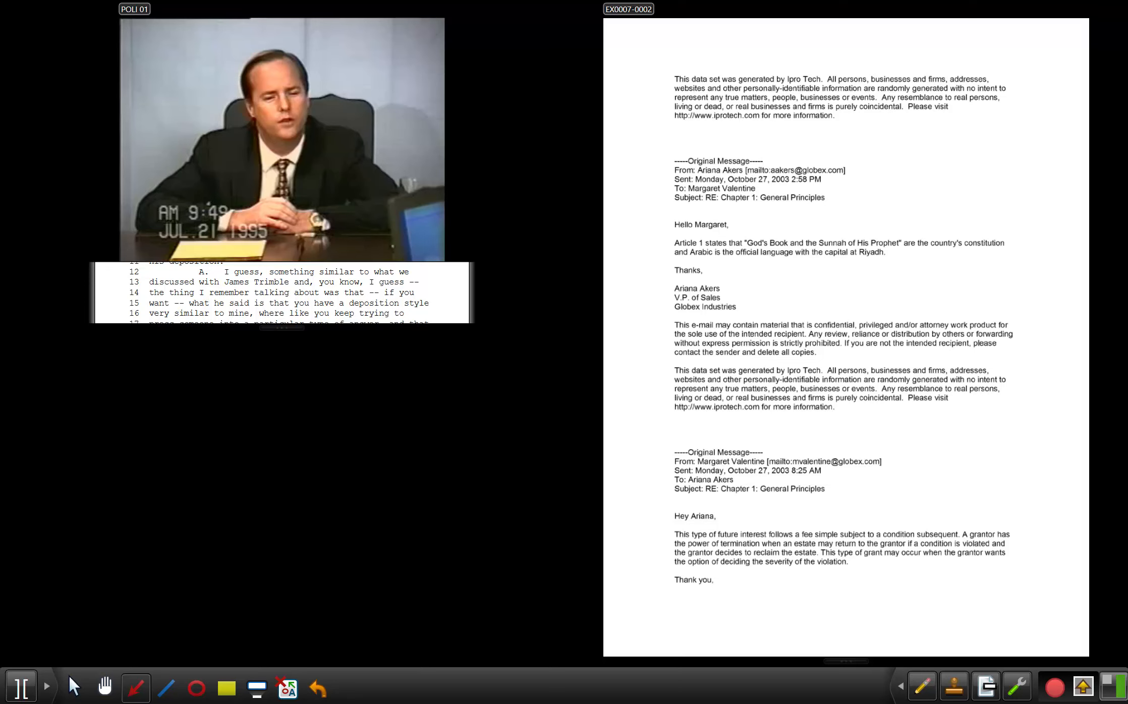
# - Switch to the TrialDirector EVIDENCE window and show the Multimedia explorer
pyautogui.press('super')
pyautogui.press('Escape')
pyautogui.hotkey('alt', 'Tab')
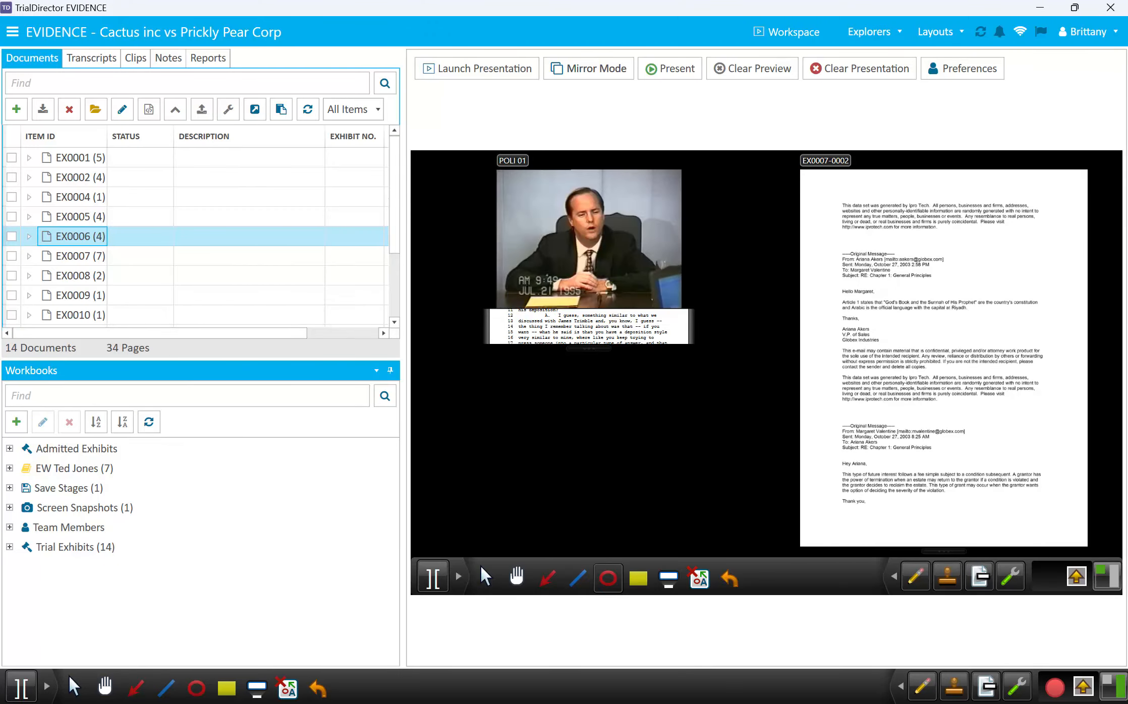
pyautogui.click(874, 32)
pyautogui.click(893, 166)
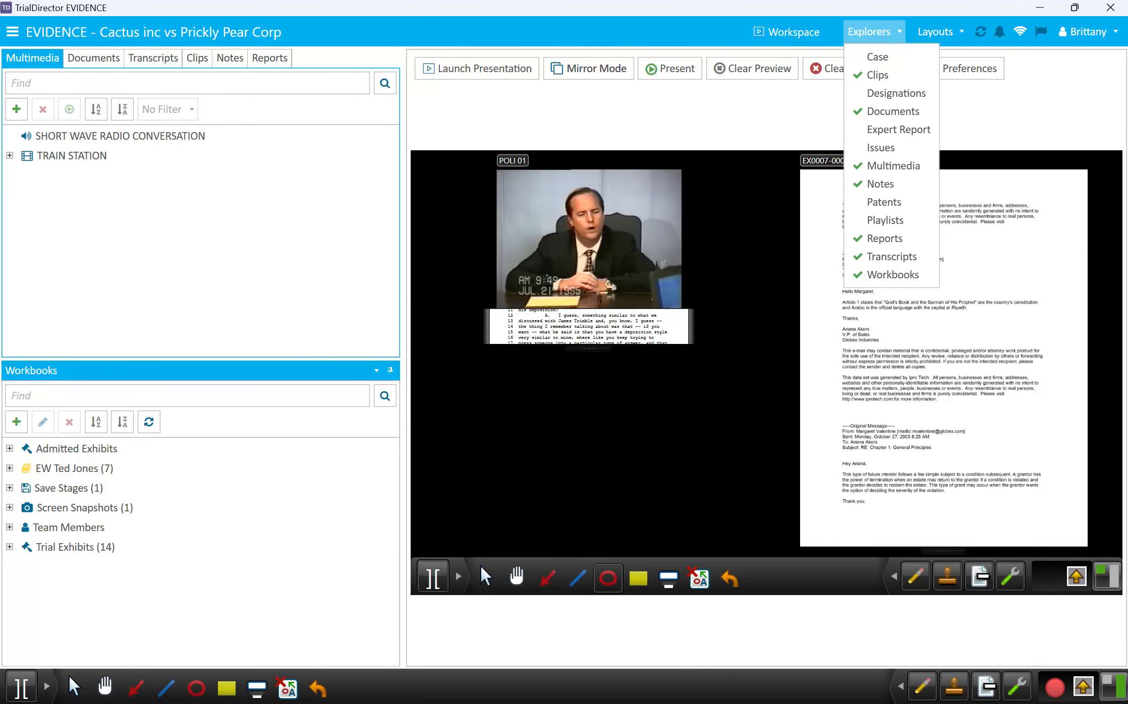
# - Expand the TRAIN STATION multimedia item and place its clip TSC01 on the preview stage
pyautogui.click(71, 156)
pyautogui.click(9, 156)
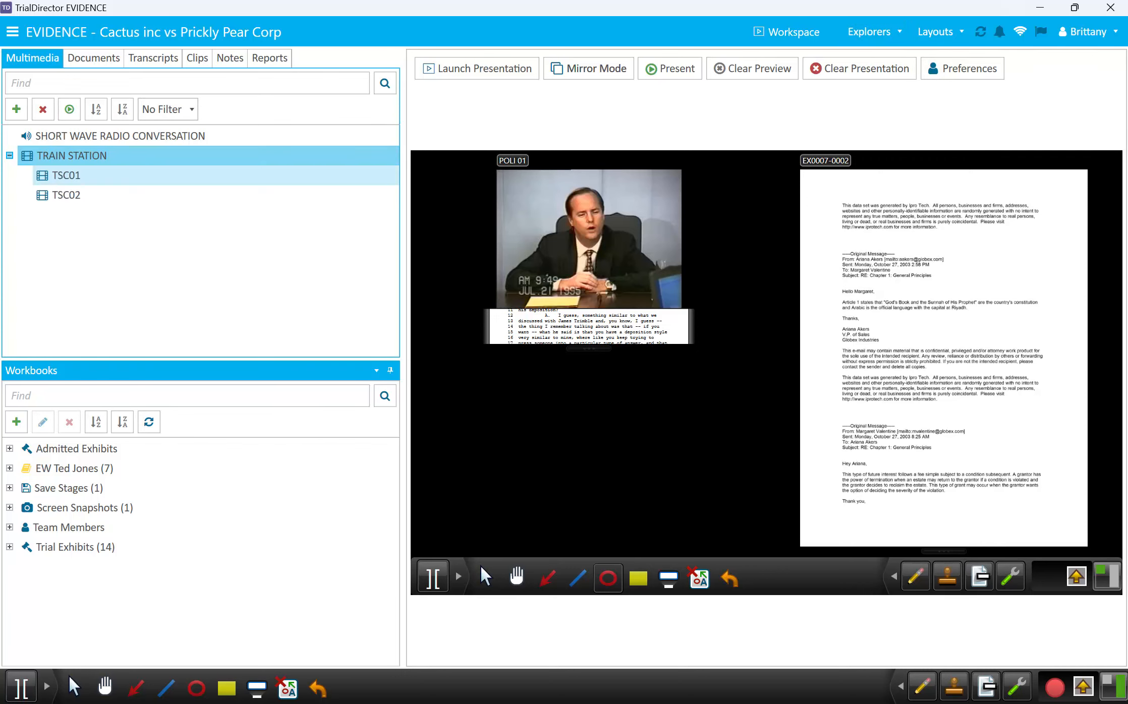
pyautogui.moveTo(66, 175); pyautogui.dragTo(757, 354)
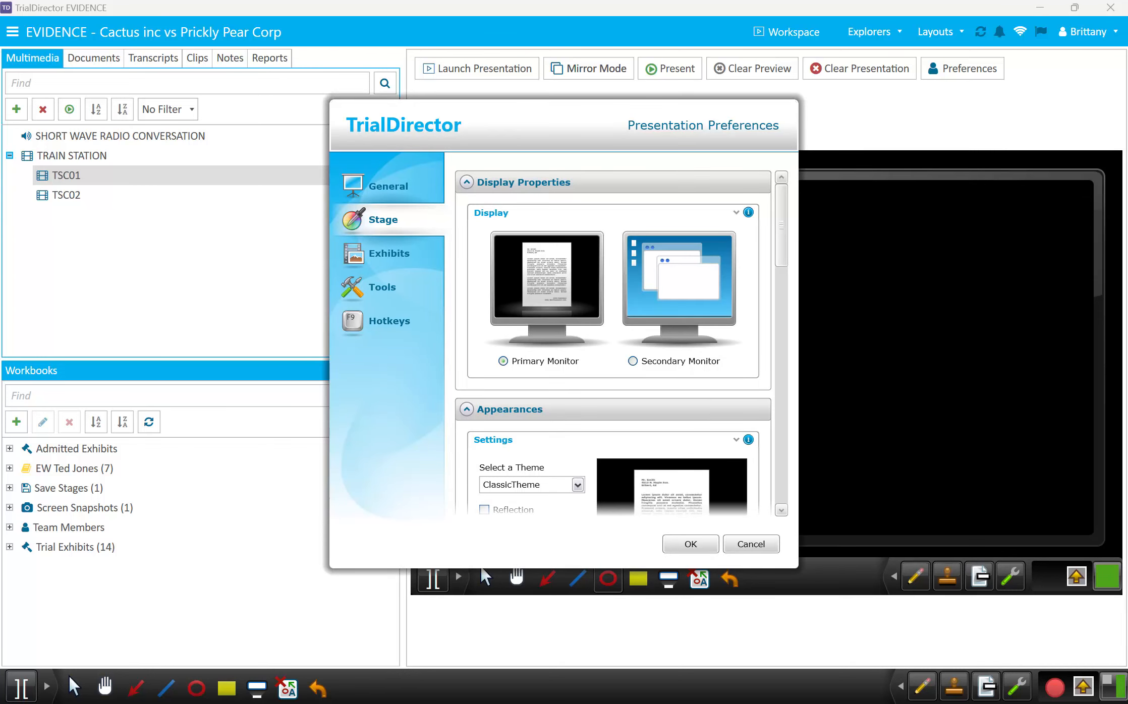
# - Set the multimedia facade in the exhibit preferences to Vintage and apply it to the previewed clip
pyautogui.scroll(-6, 467, 342)
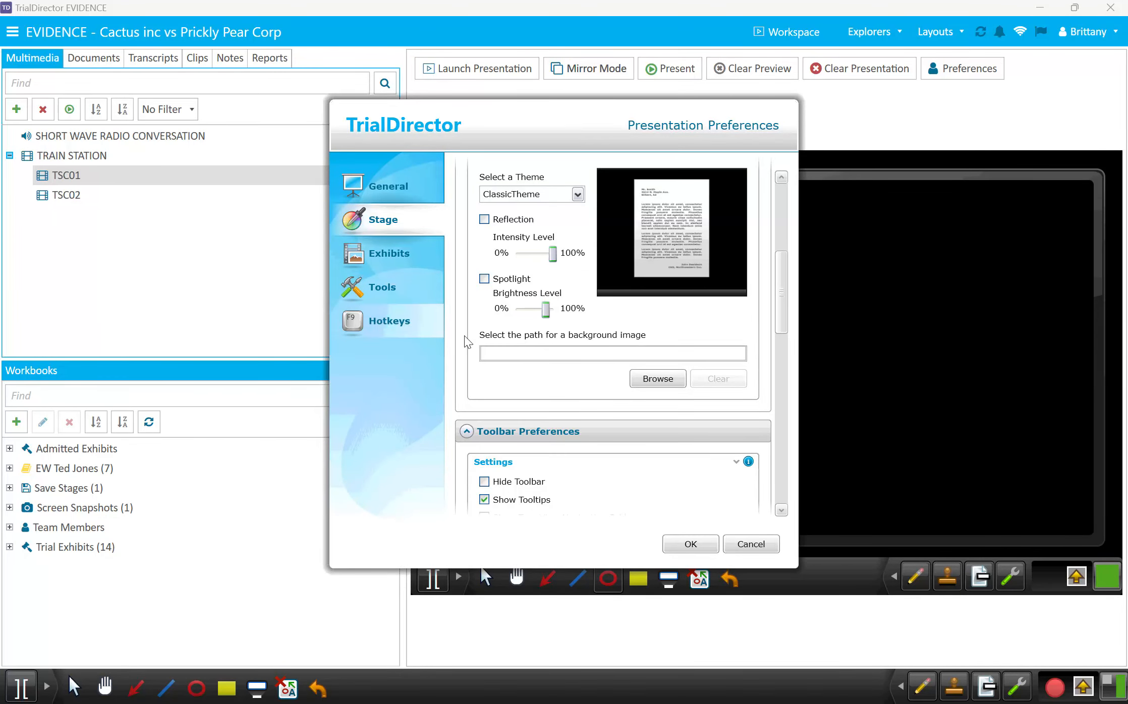
pyautogui.click(358, 261)
pyautogui.scroll(-5, 566, 447)
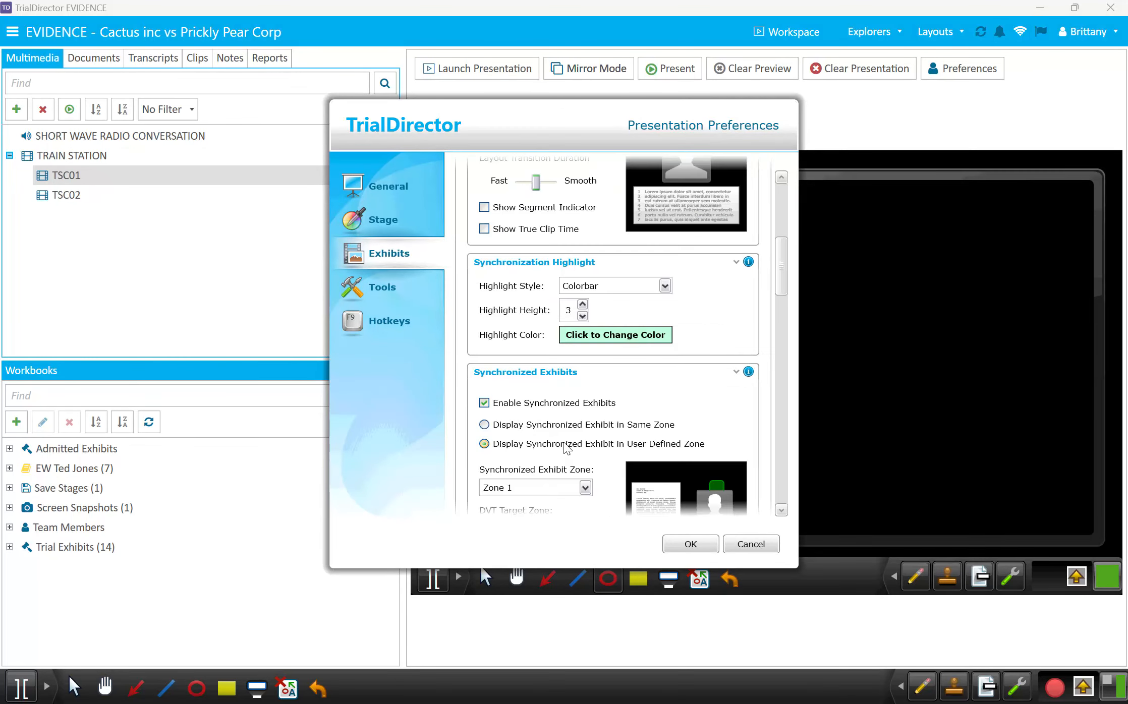
pyautogui.scroll(-10, 566, 448)
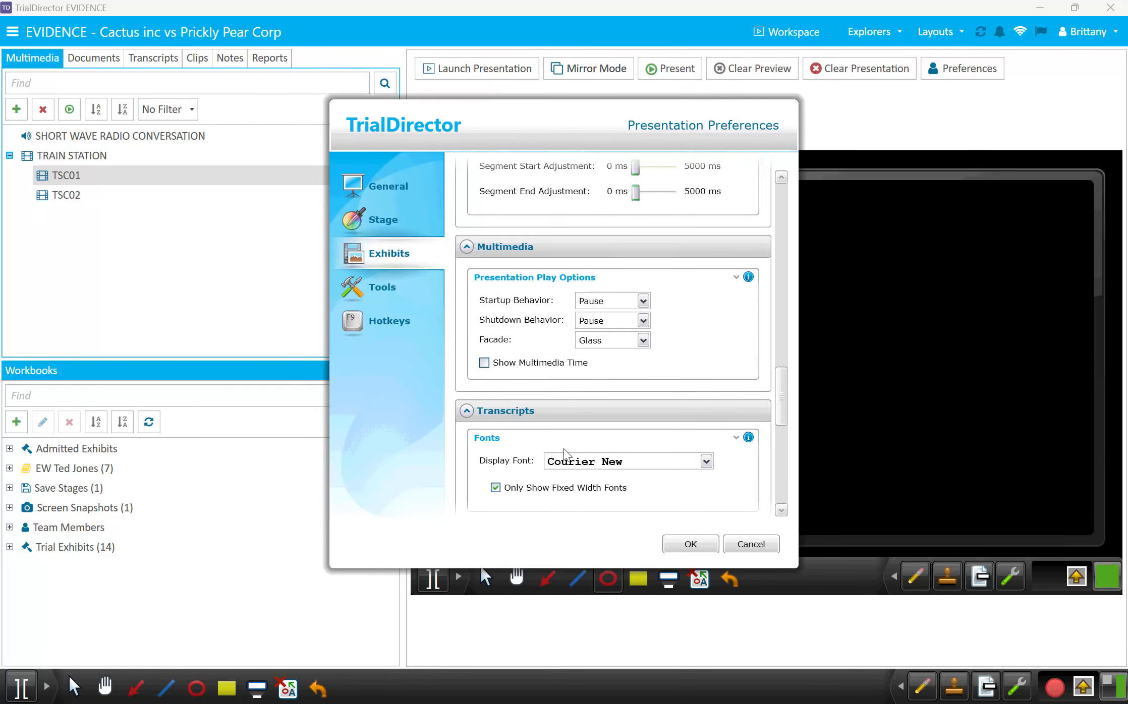
pyautogui.scroll(-3, 566, 452)
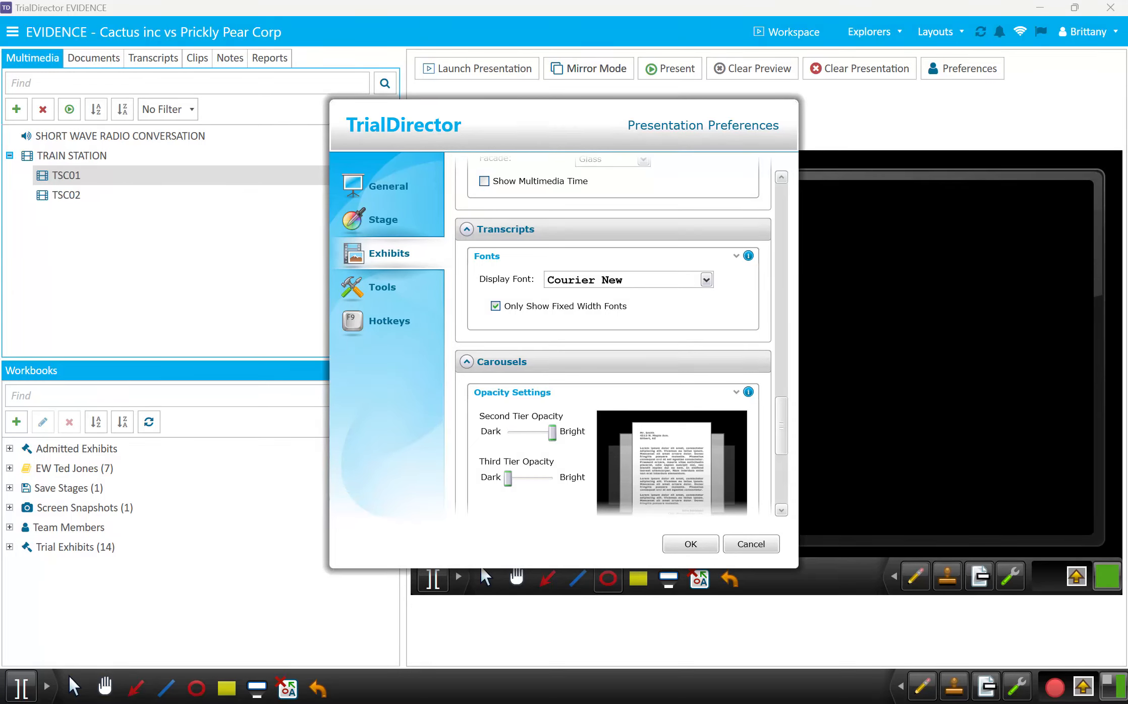
pyautogui.scroll(3, 567, 456)
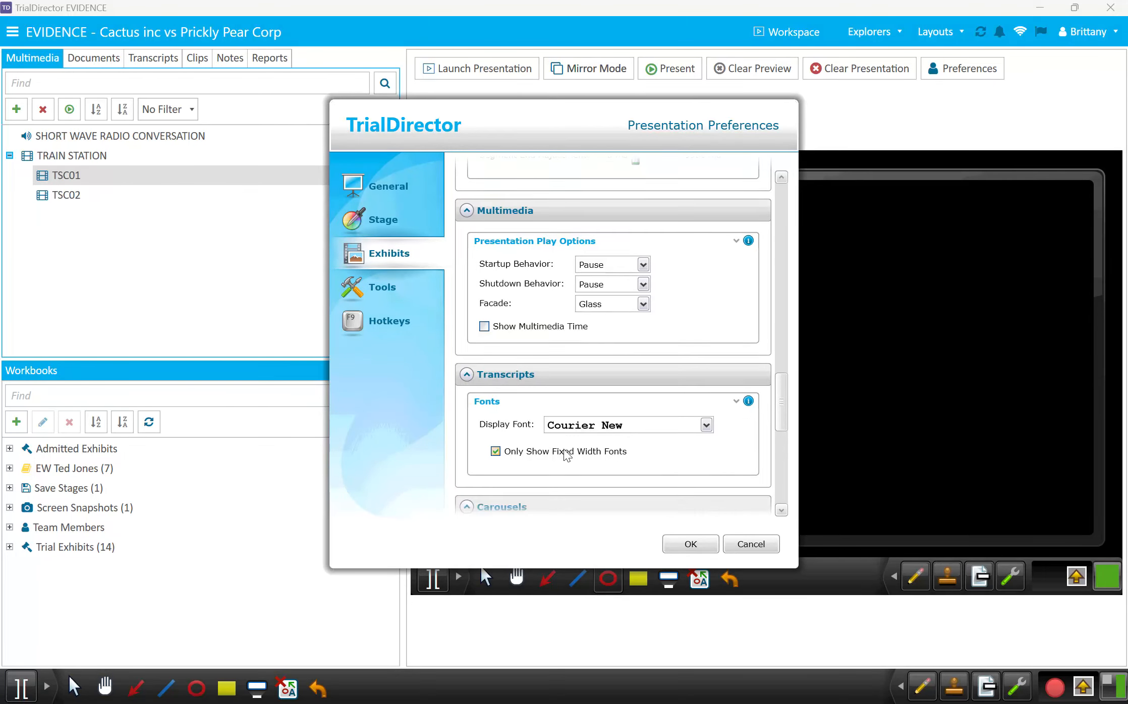
pyautogui.click(644, 304)
pyautogui.click(606, 350)
pyautogui.click(691, 544)
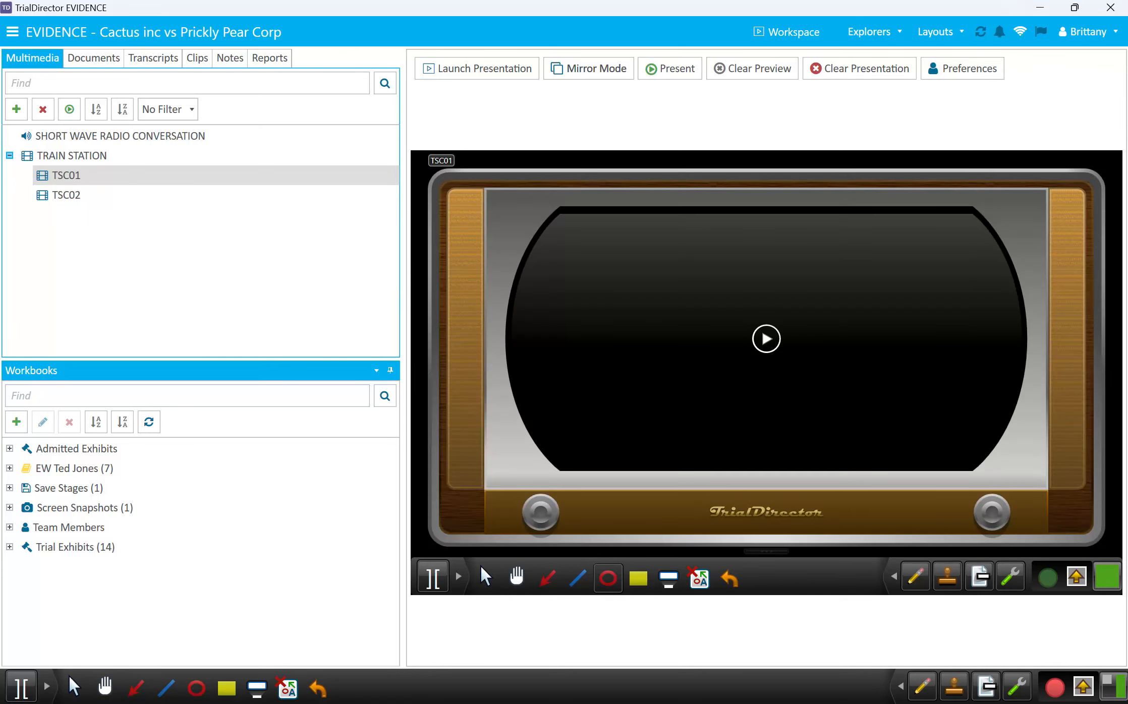
# - Reopen the exhibit preferences and set the multimedia facade to Classic
pyautogui.click(963, 69)
pyautogui.click(389, 254)
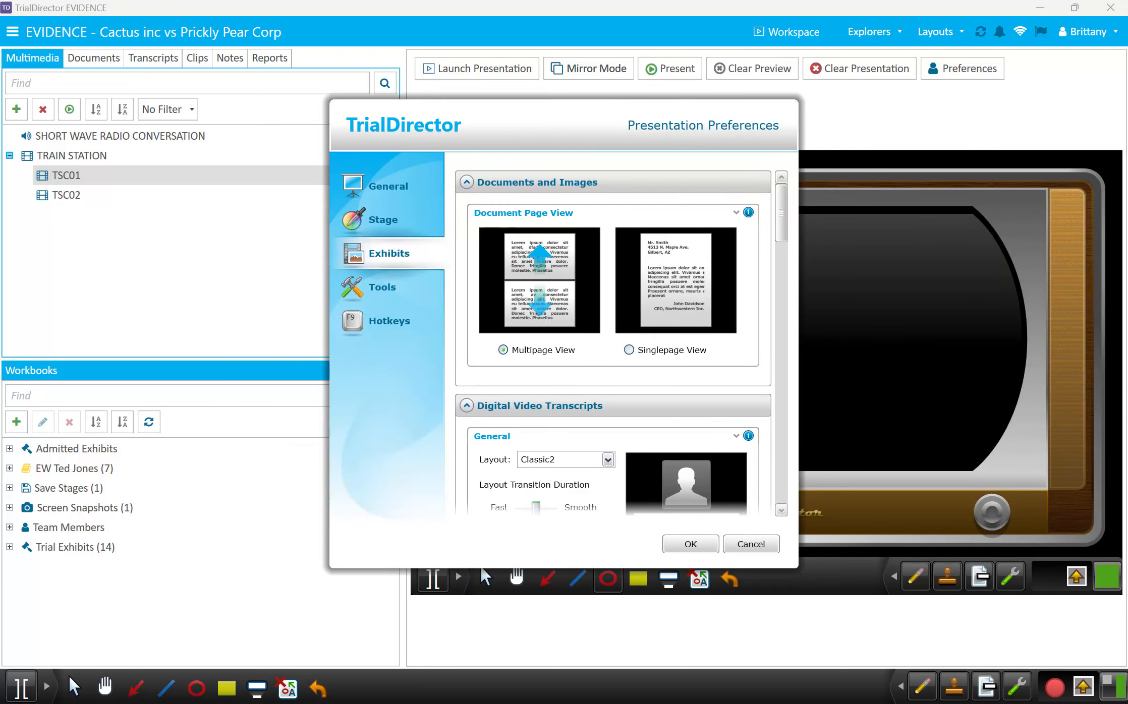
pyautogui.moveTo(781, 198); pyautogui.dragTo(763, 436)
pyautogui.scroll(5, 613, 333)
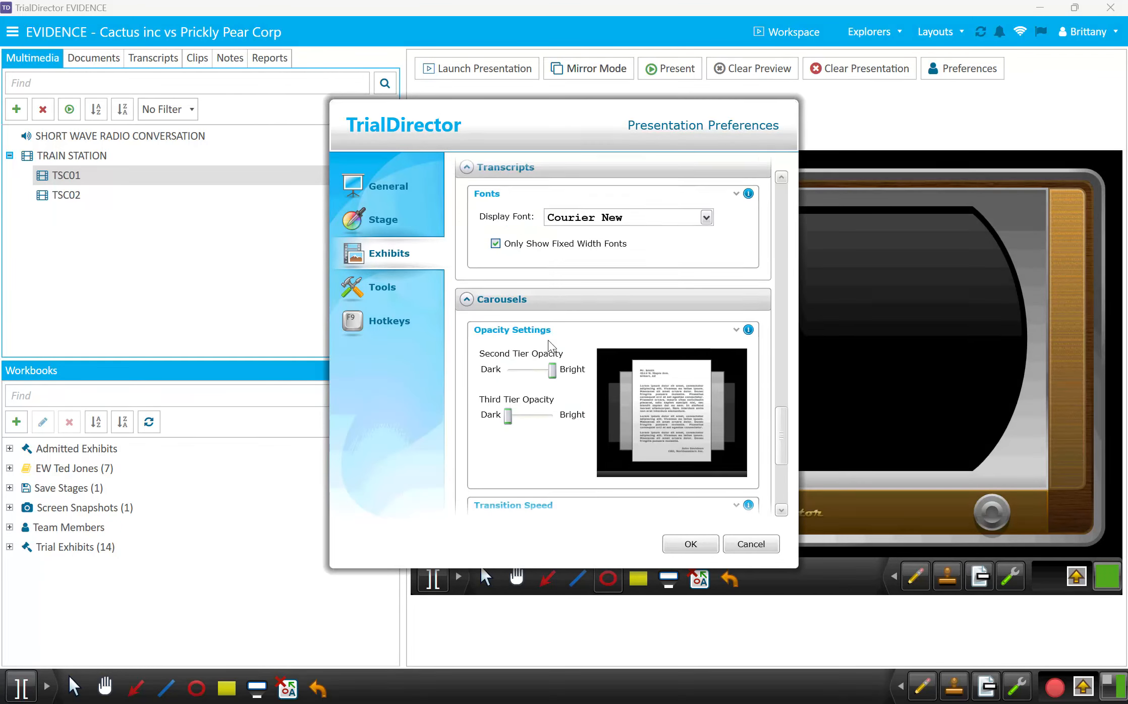
pyautogui.click(643, 314)
pyautogui.click(642, 314)
pyautogui.click(643, 314)
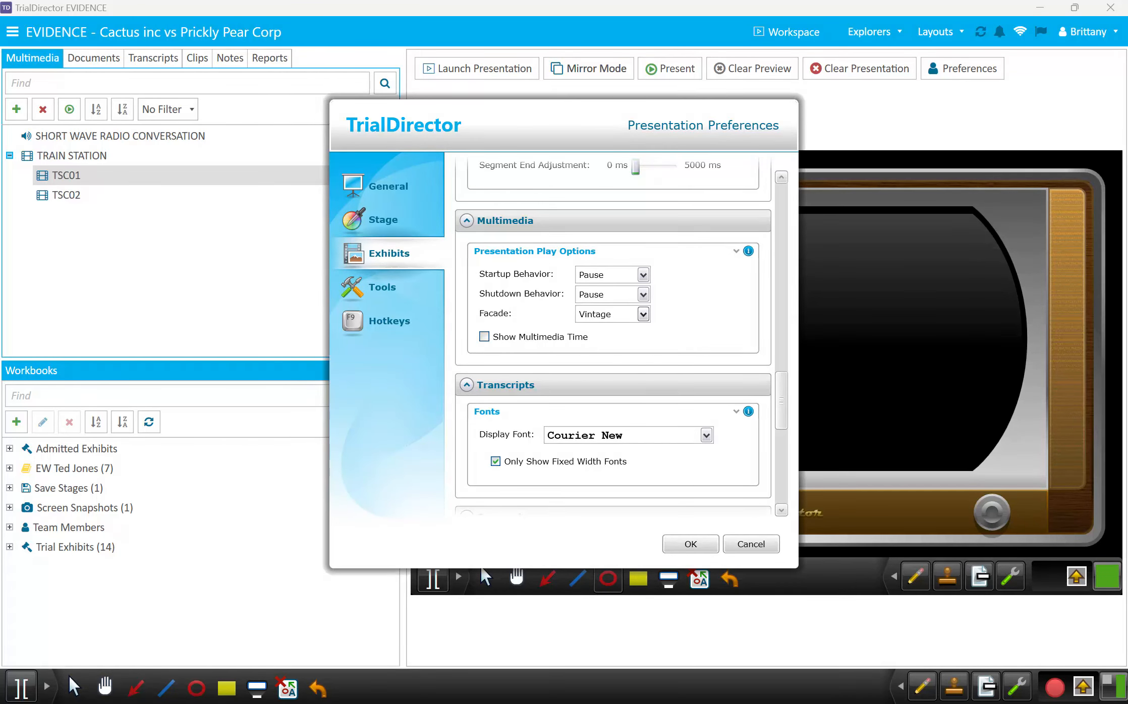
pyautogui.click(642, 314)
pyautogui.scroll(-2, 581, 377)
pyautogui.scroll(1, 581, 377)
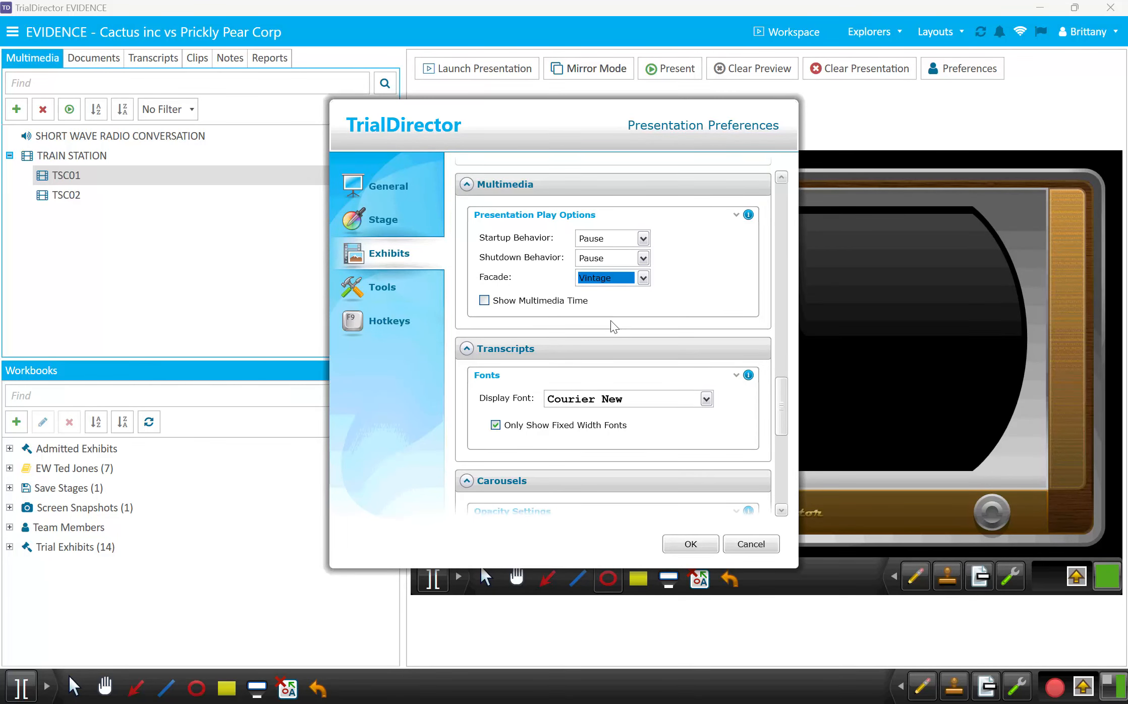
pyautogui.scroll(1, 615, 307)
pyautogui.click(643, 313)
pyautogui.click(616, 331)
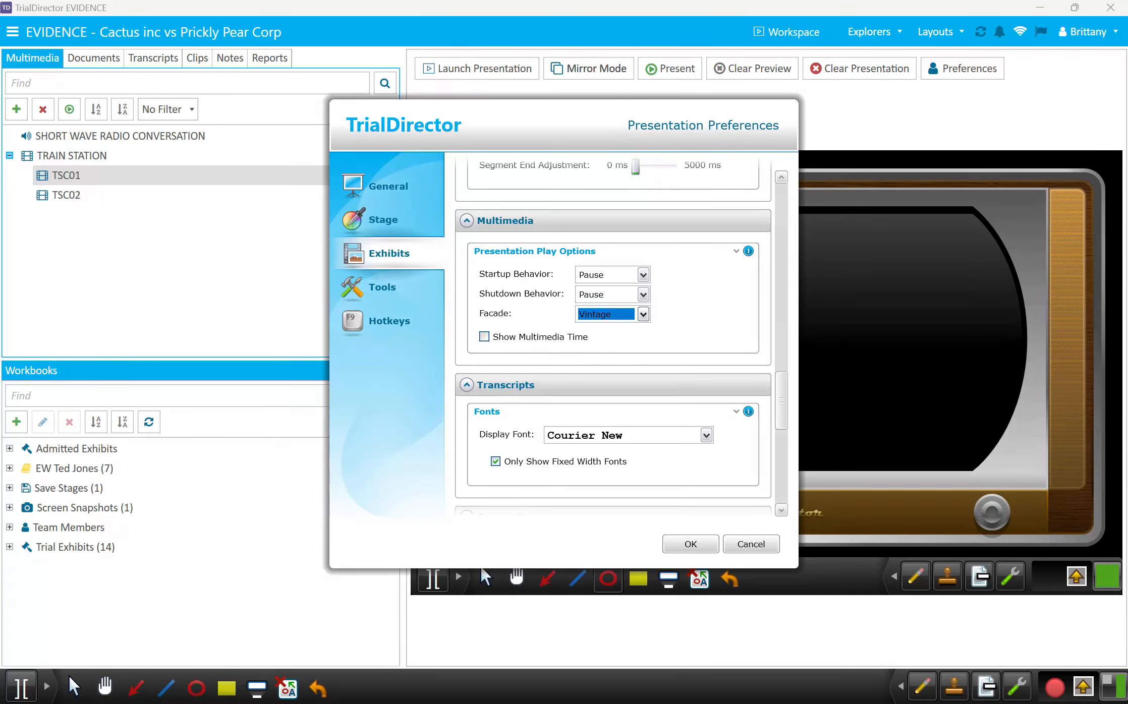
# - Raise the carousel's third tier opacity to 50% and slightly darken the second tier opacity
pyautogui.scroll(-3, 609, 360)
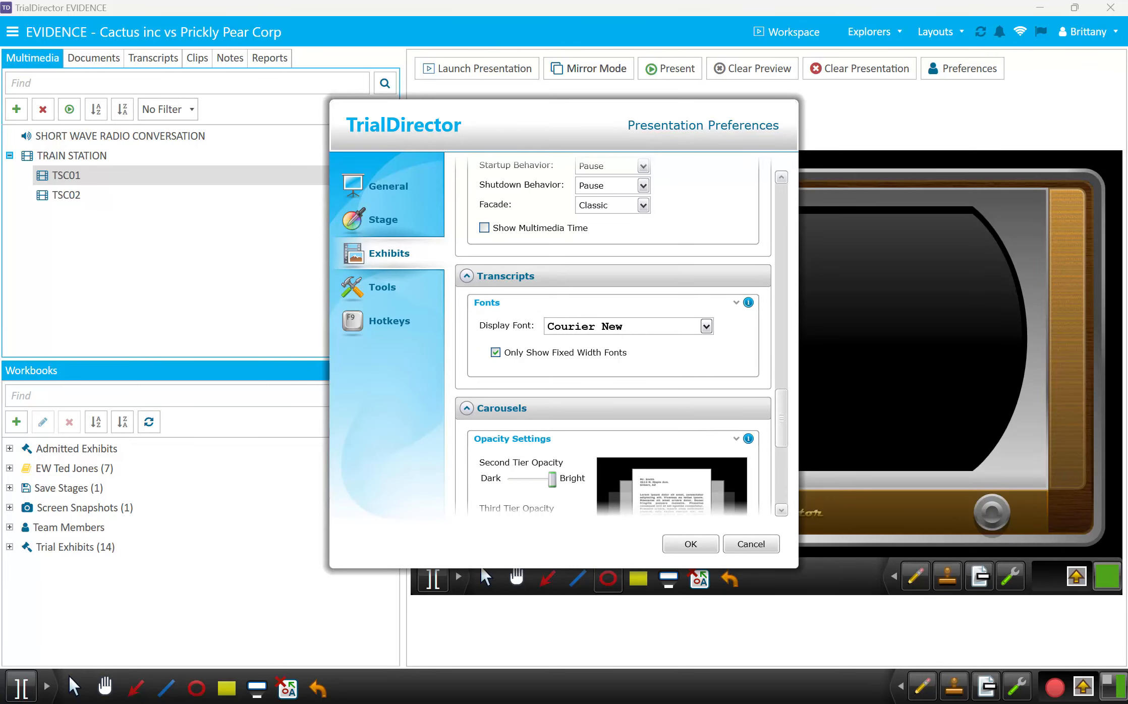
pyautogui.scroll(-3, 670, 325)
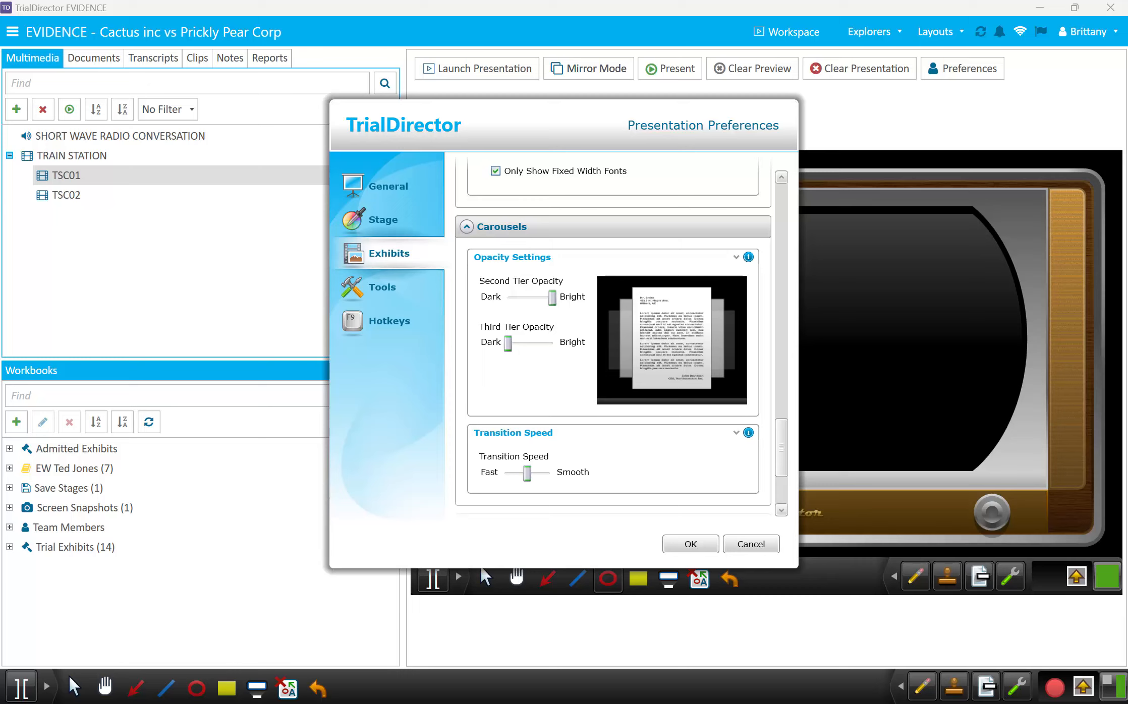
pyautogui.moveTo(508, 343); pyautogui.dragTo(552, 343)
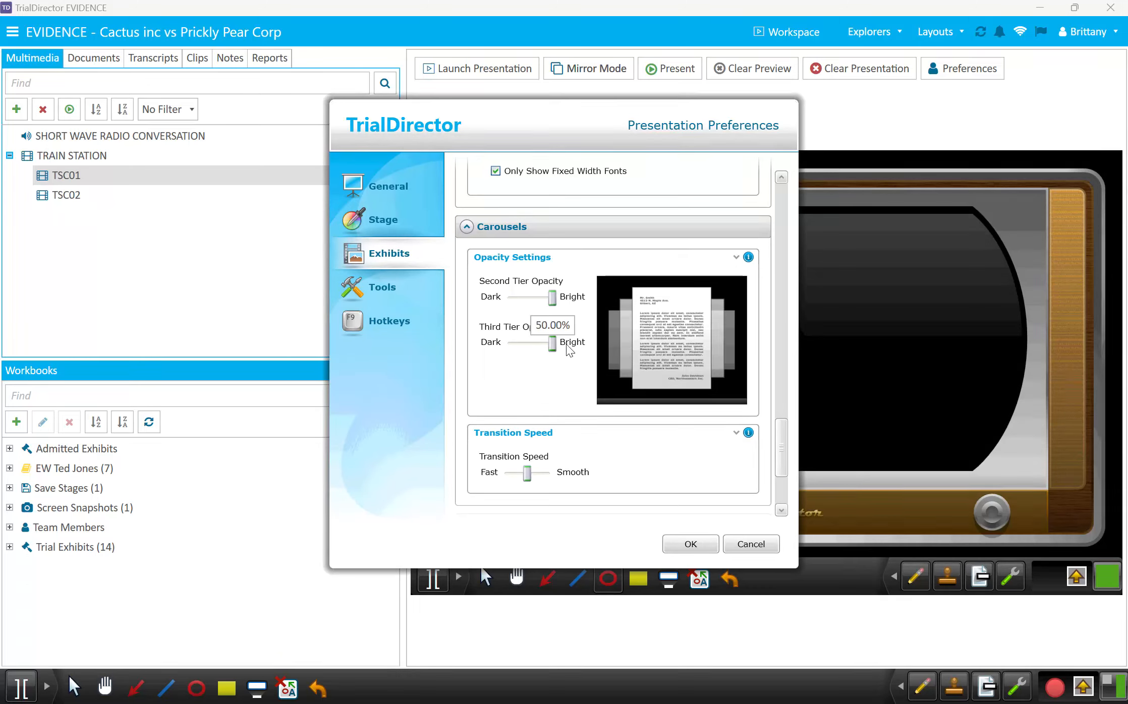
pyautogui.moveTo(552, 298); pyautogui.dragTo(544, 298)
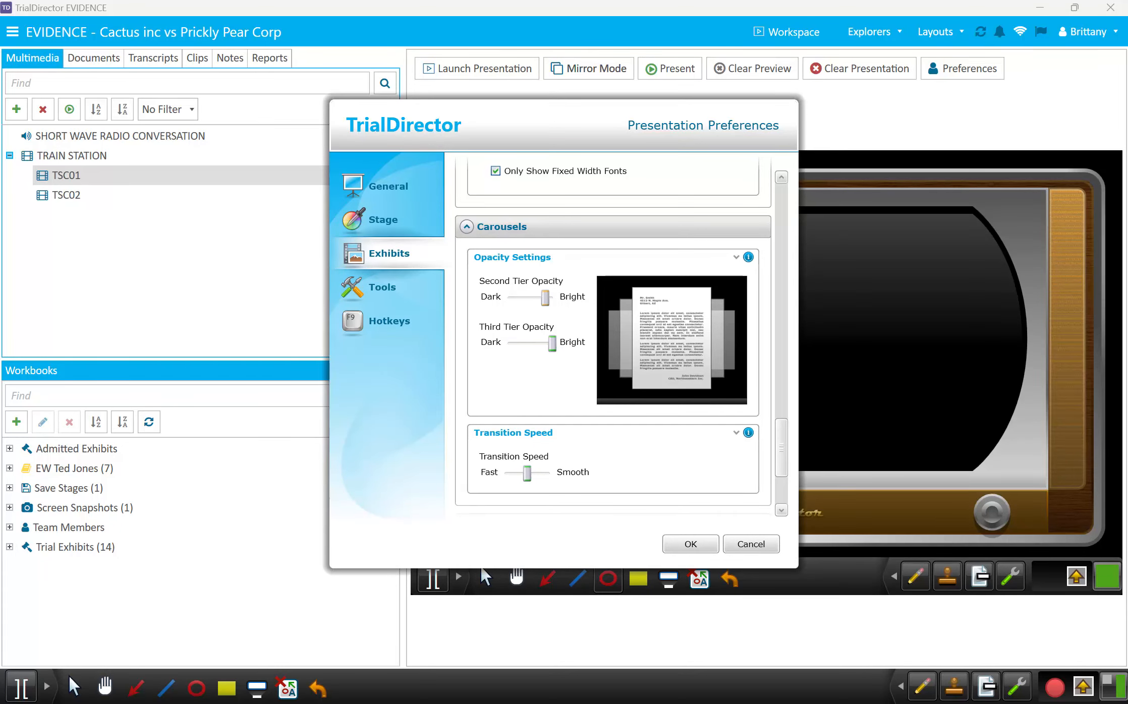
# - Select Classic Projection as the default tool in the Tools preferences
pyautogui.scroll(-3, 591, 393)
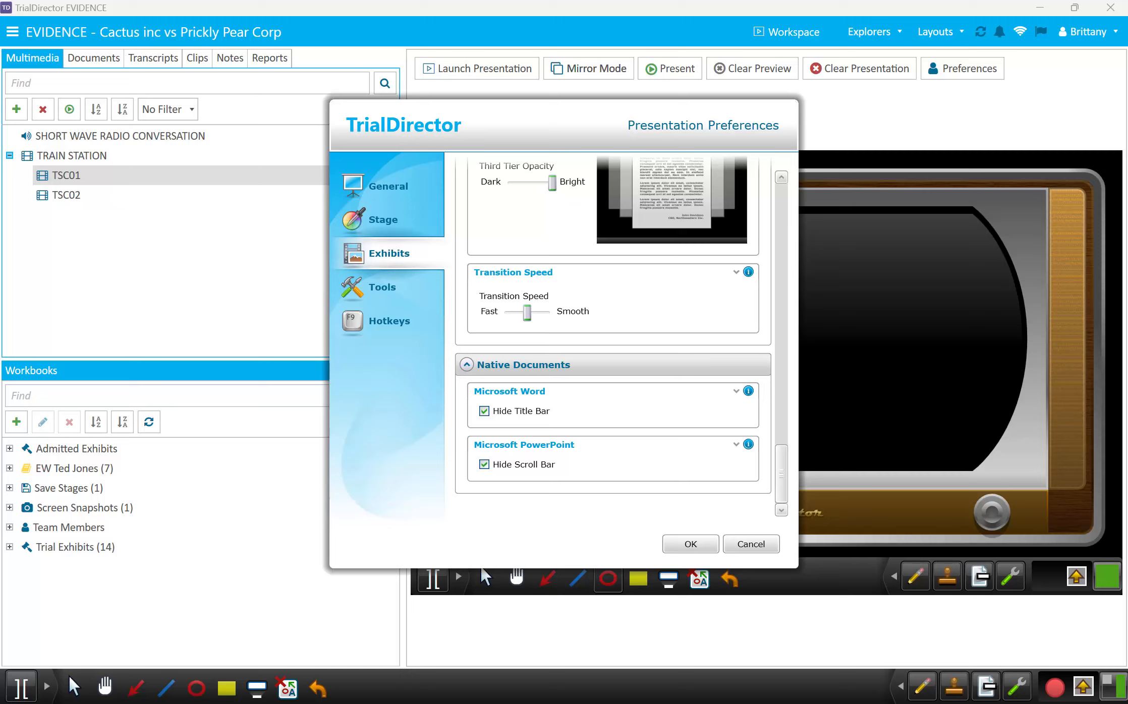
pyautogui.click(382, 287)
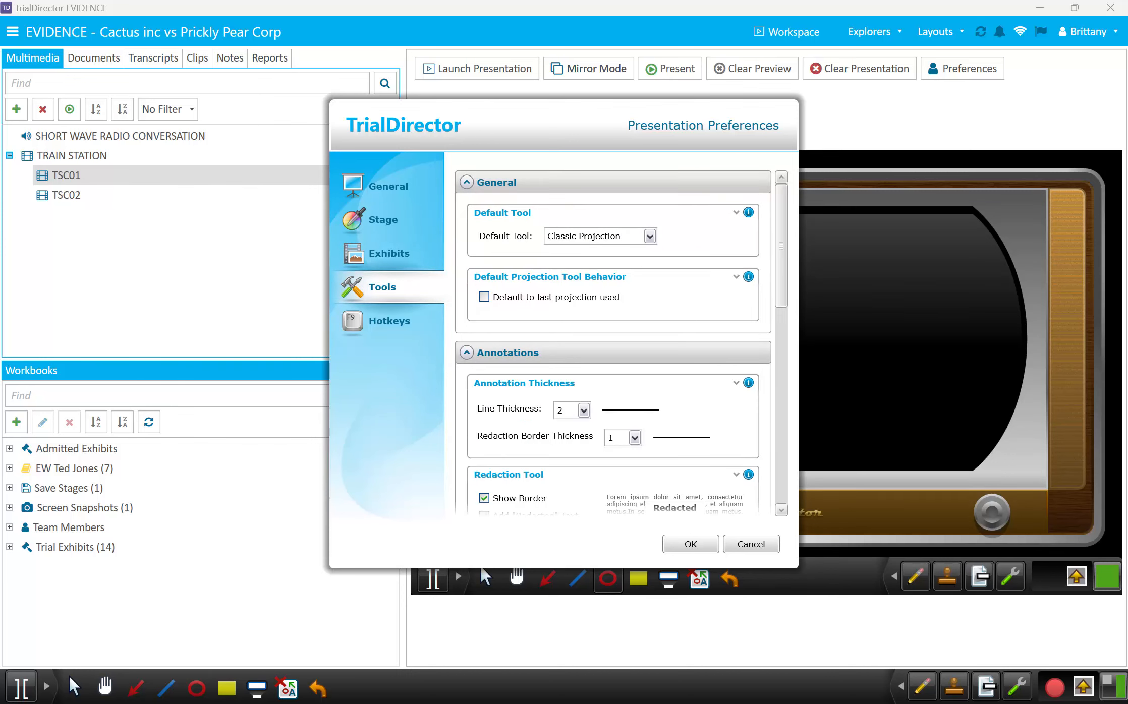
pyautogui.click(650, 236)
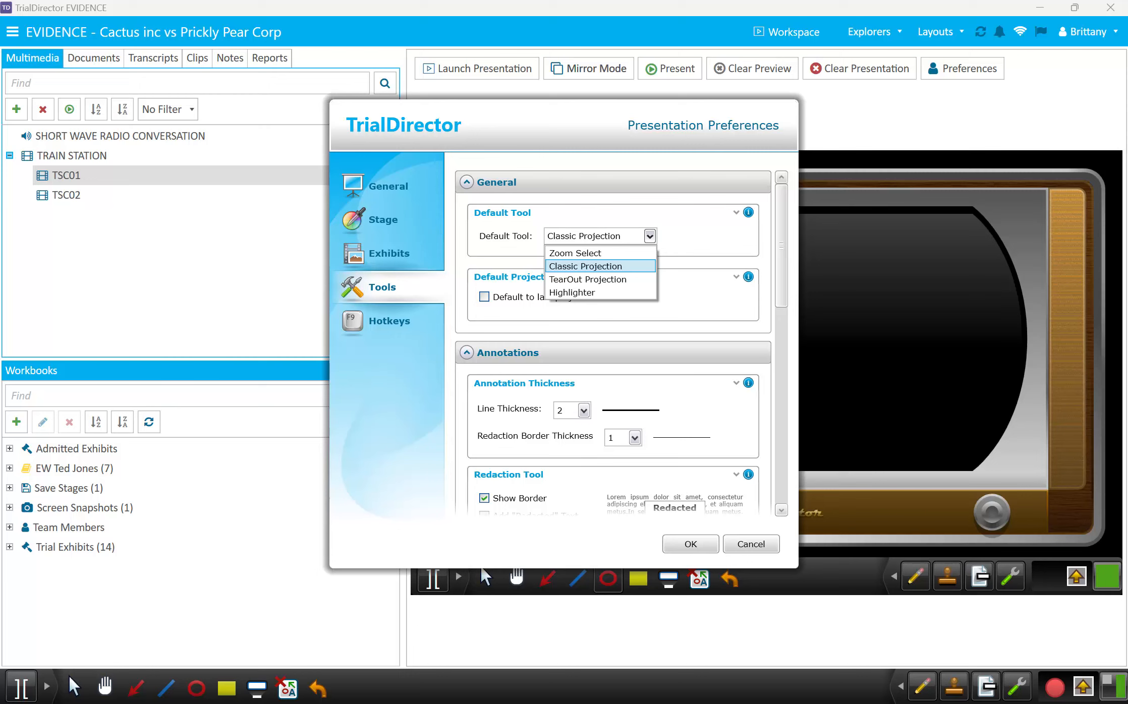
pyautogui.click(585, 266)
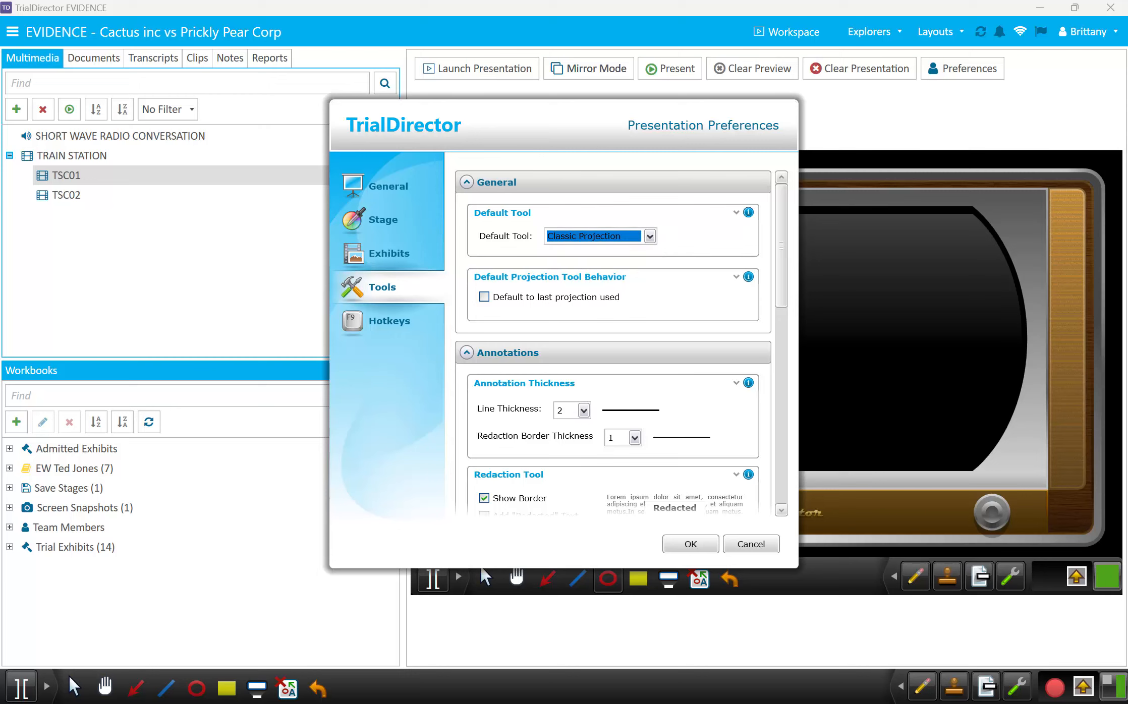
# - Choose a line thickness for annotations and review the redaction and stamp options
pyautogui.scroll(-3, 618, 308)
pyautogui.scroll(-1, 618, 307)
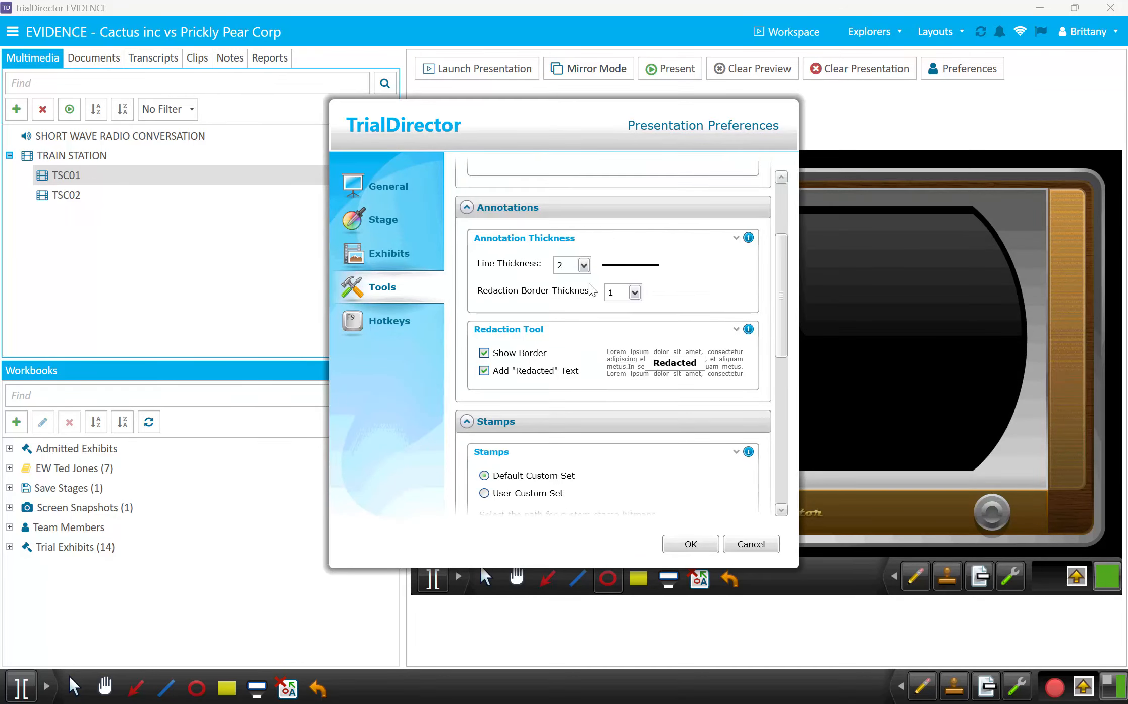
pyautogui.click(584, 265)
pyautogui.click(570, 361)
pyautogui.scroll(-3, 584, 379)
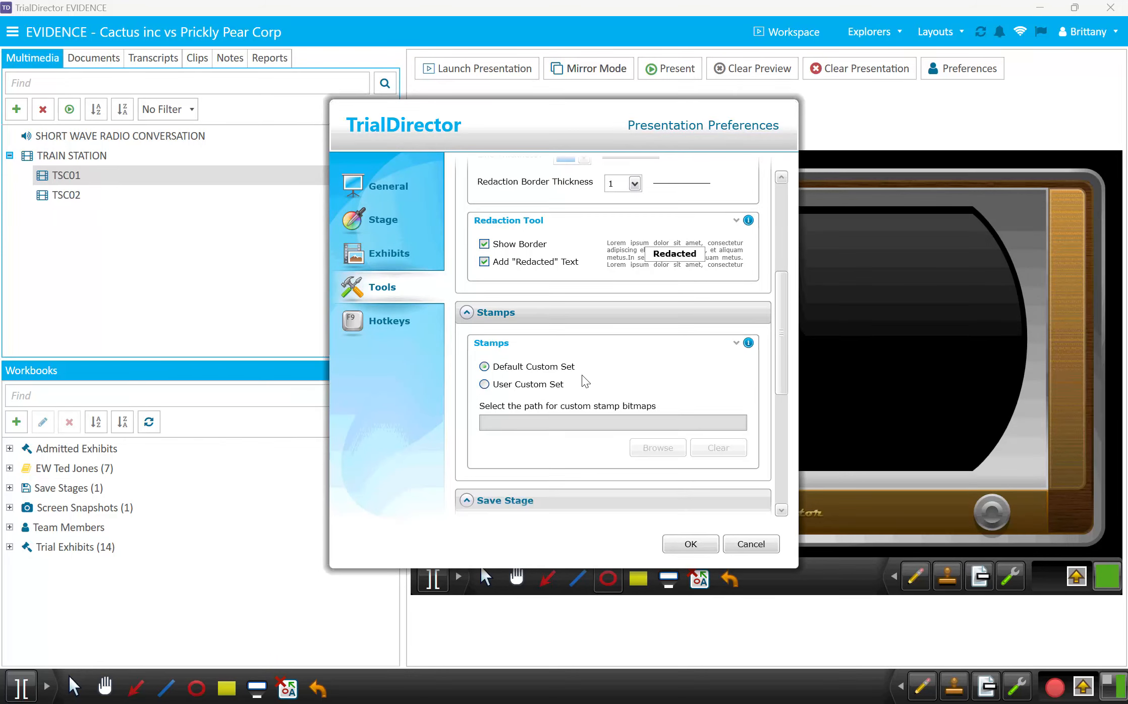
pyautogui.scroll(-2, 584, 379)
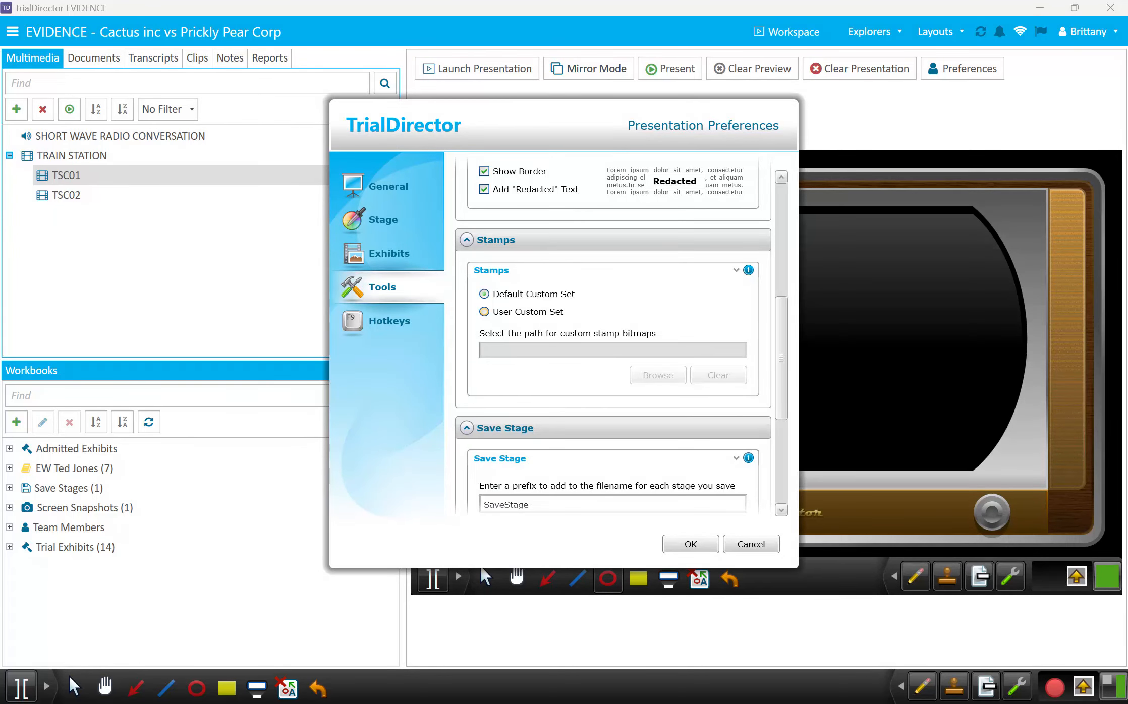
# - Try the User Custom Set for stamps, return to the Default Custom Set, and review the Save Stage and Projections options
pyautogui.click(484, 311)
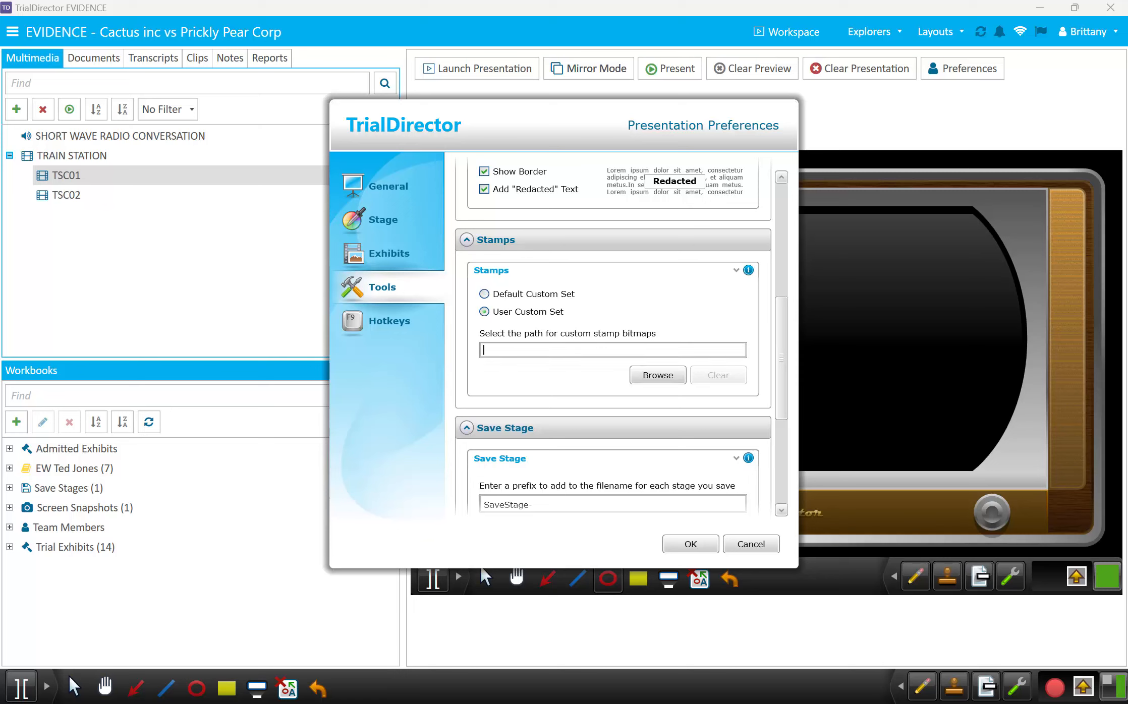
pyautogui.click(484, 293)
pyautogui.scroll(-4, 523, 353)
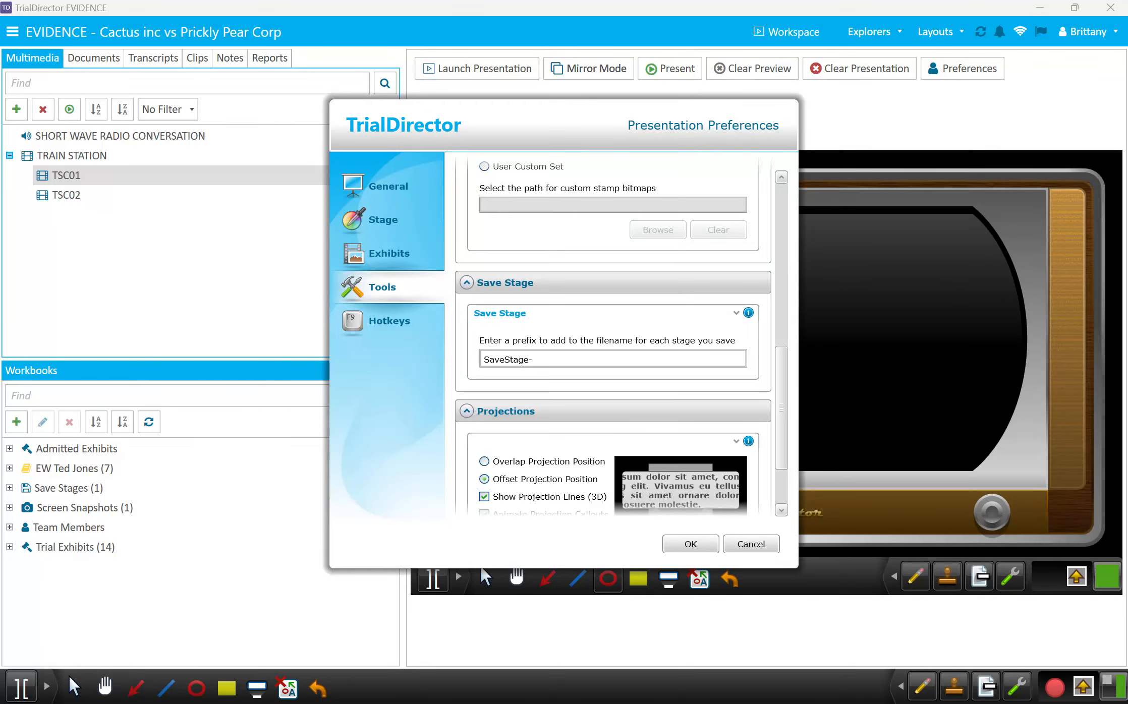
pyautogui.scroll(-2, 544, 359)
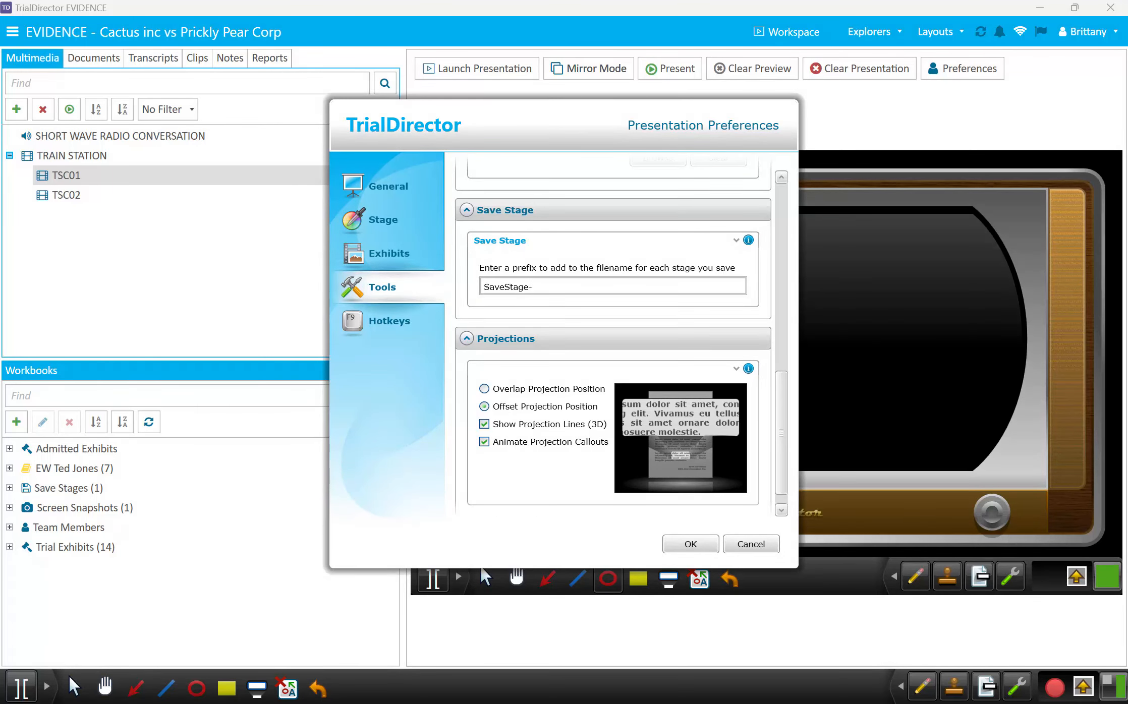
pyautogui.scroll(-1, 613, 336)
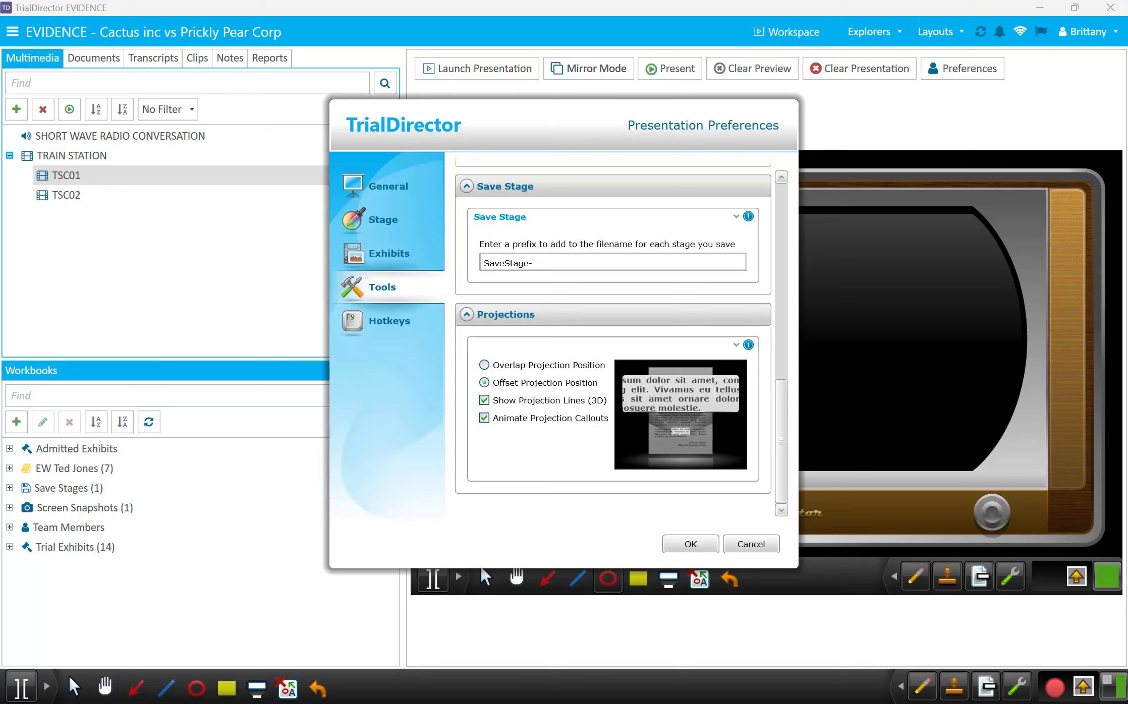
# - Open the Hotkeys preferences and review the full list of commands and their assigned key combinations
pyautogui.click(389, 321)
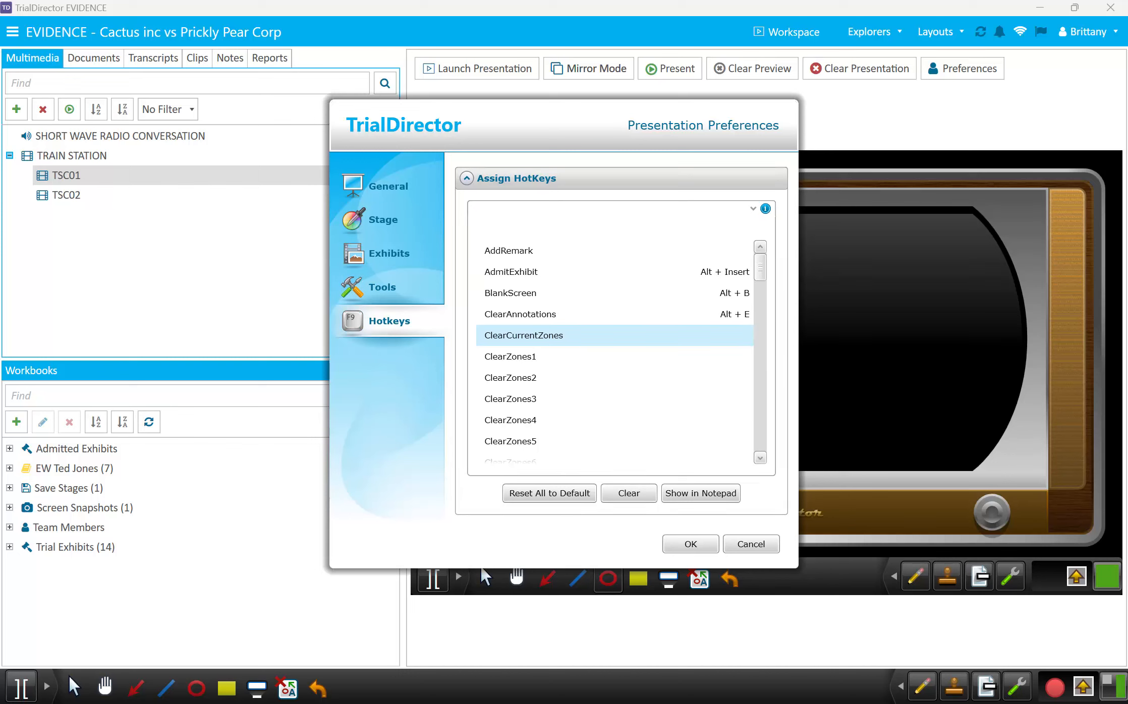
pyautogui.scroll(-7, 587, 331)
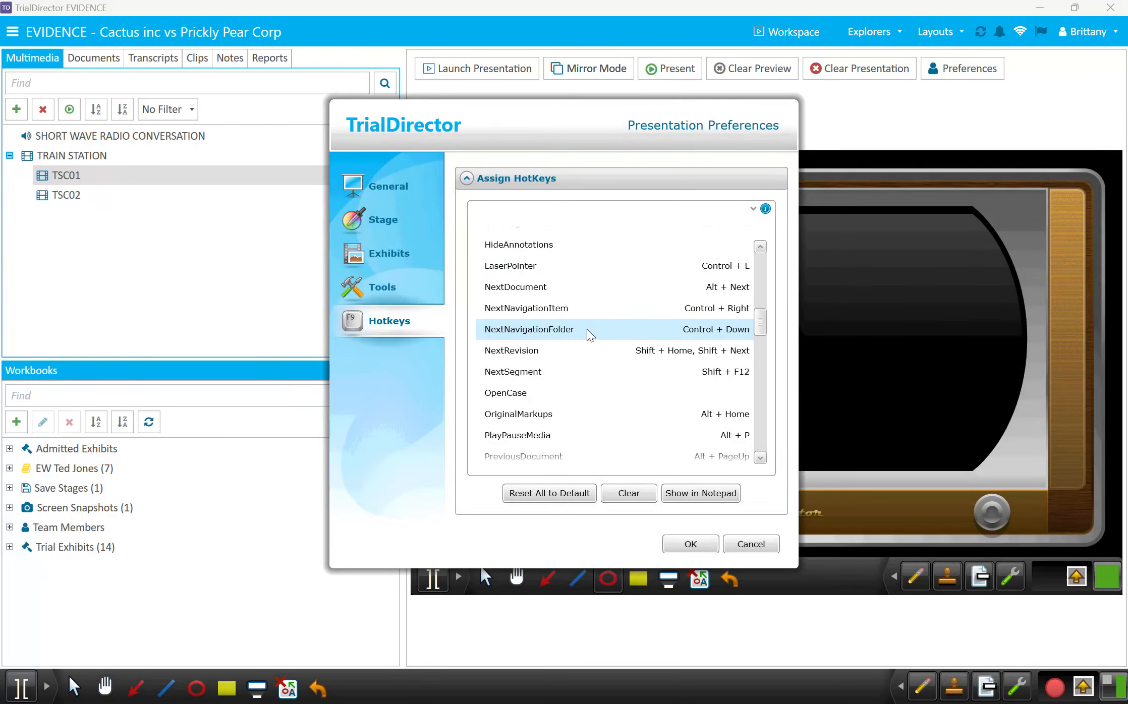
pyautogui.scroll(-2, 551, 373)
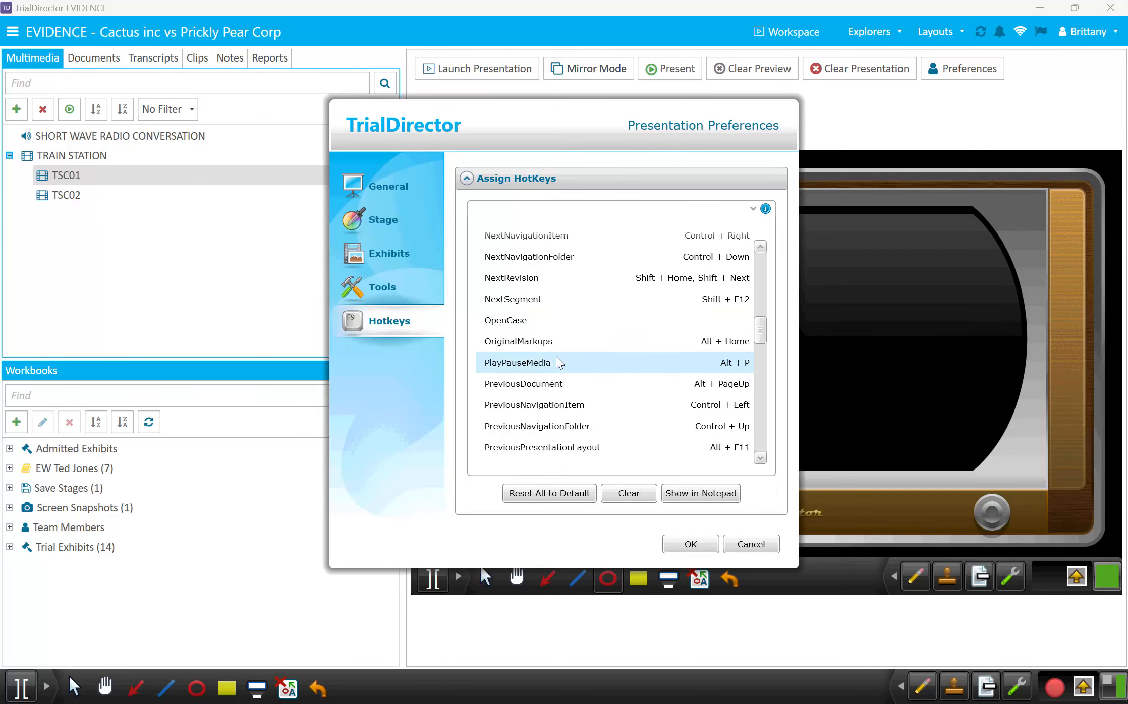
pyautogui.scroll(-5, 556, 356)
pyautogui.scroll(-5, 556, 356)
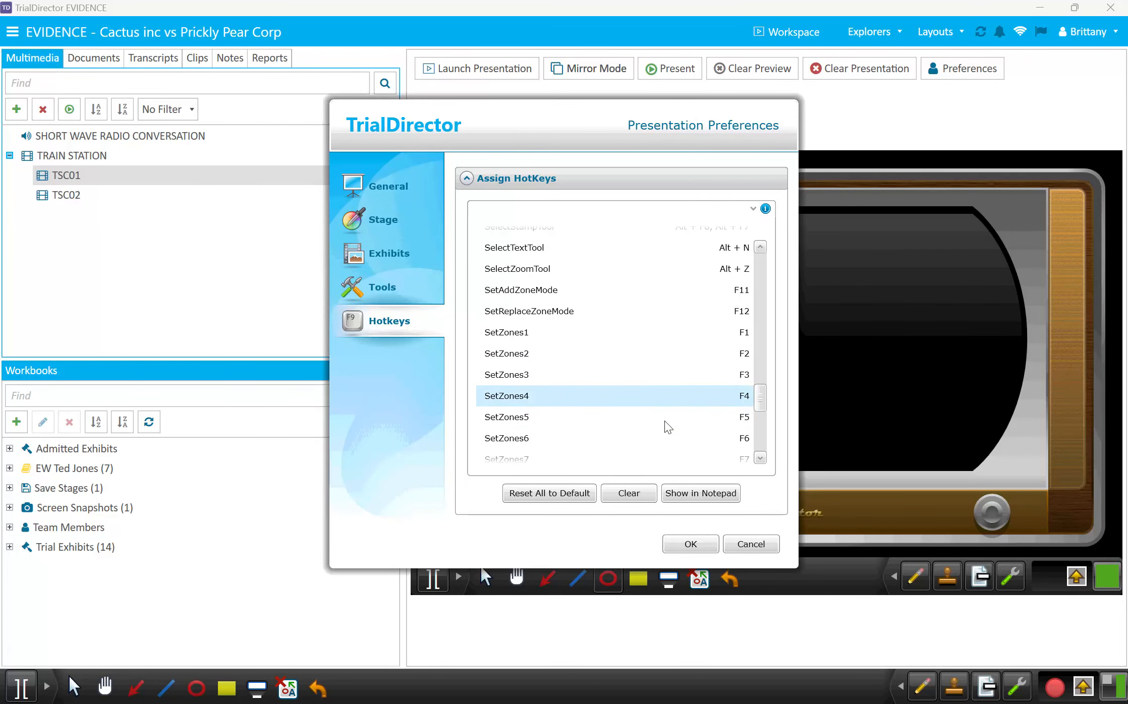
pyautogui.scroll(-2, 666, 418)
pyautogui.scroll(-3, 665, 412)
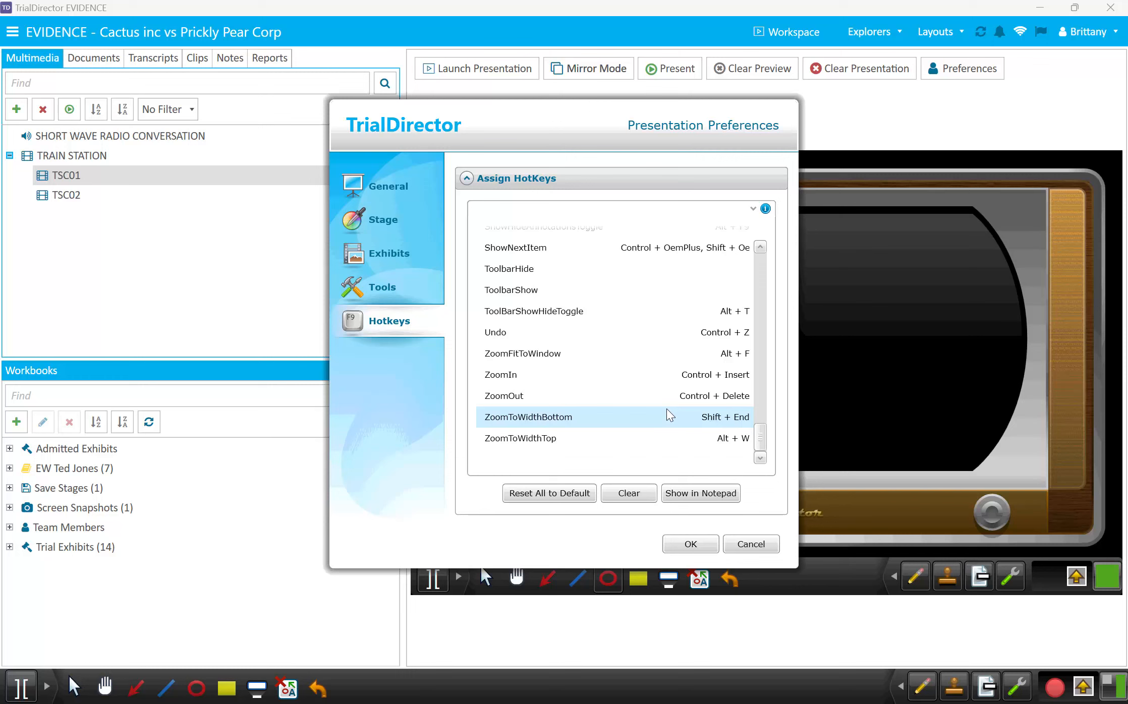
# - Assign the hotkey Alt + X to ToolbarShow and Alt + C to ToolbarHide
pyautogui.click(666, 290)
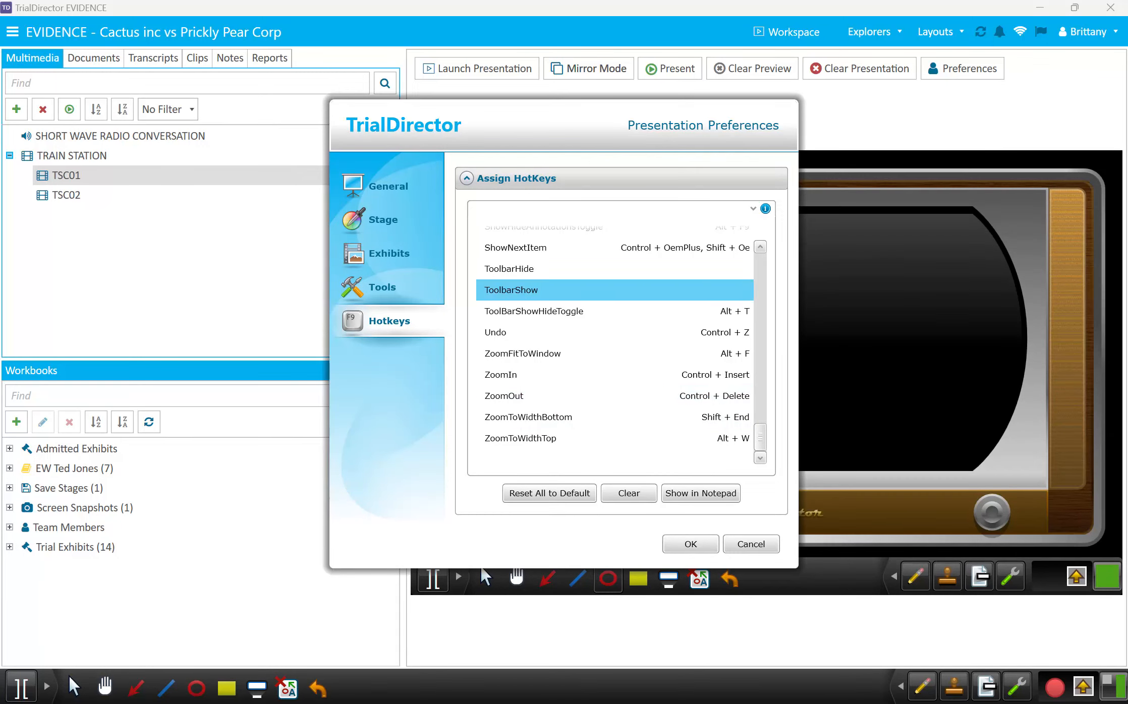
pyautogui.hotkey('alt', 'x')
pyautogui.click(510, 268)
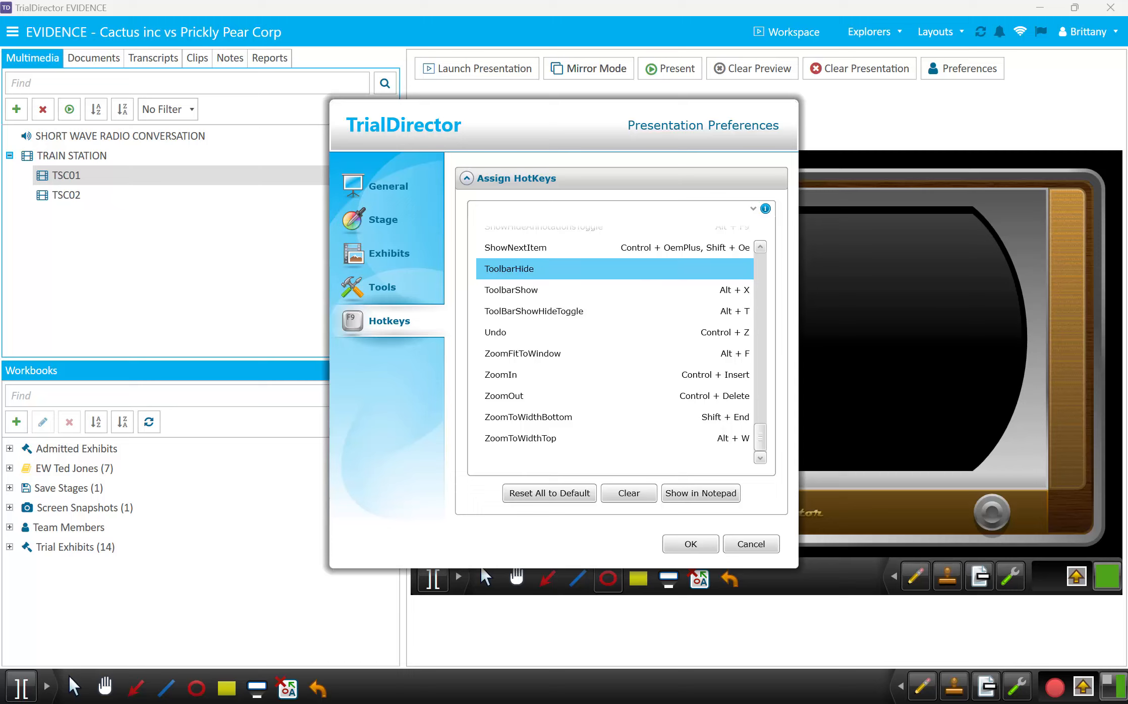
pyautogui.hotkey('alt', 'c')
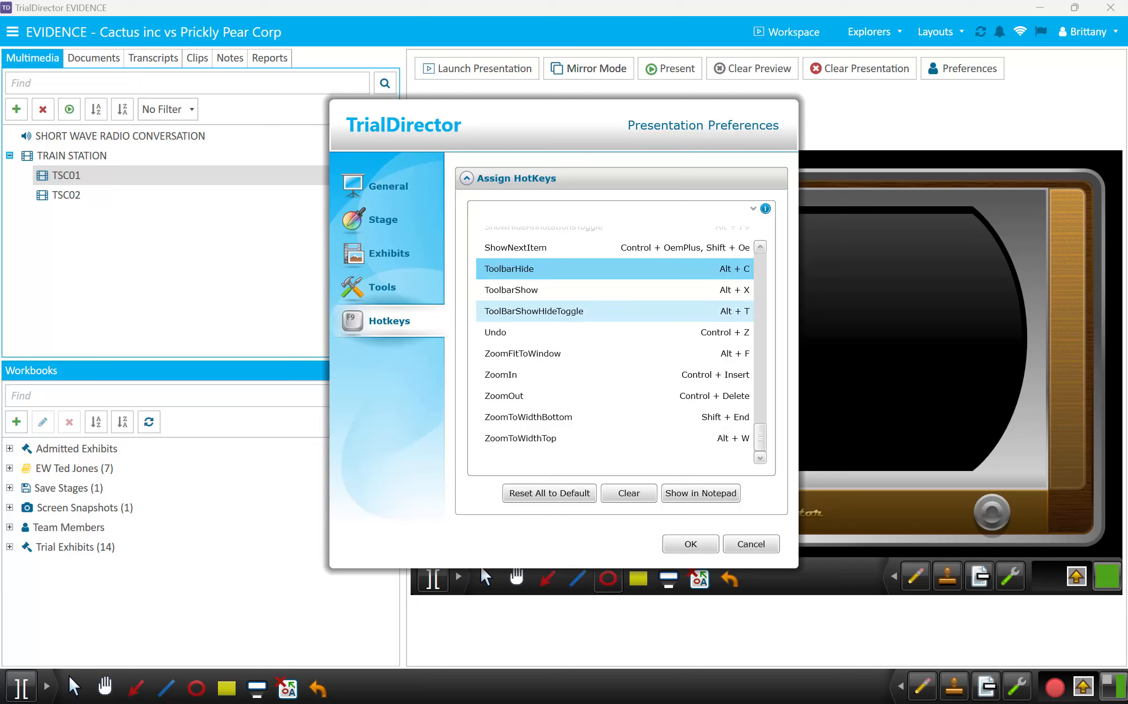
# - Clear the hotkey assigned to ToolbarHide, and view the hotkey list in Notepad before closing it
pyautogui.scroll(2, 667, 315)
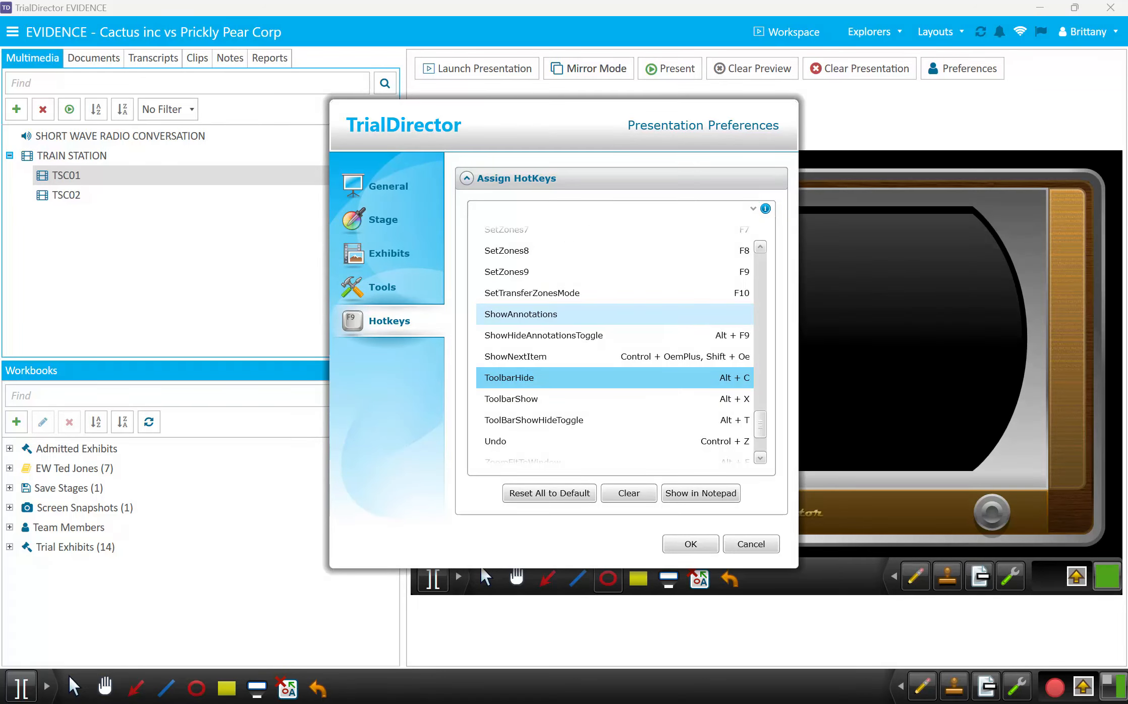
pyautogui.click(628, 493)
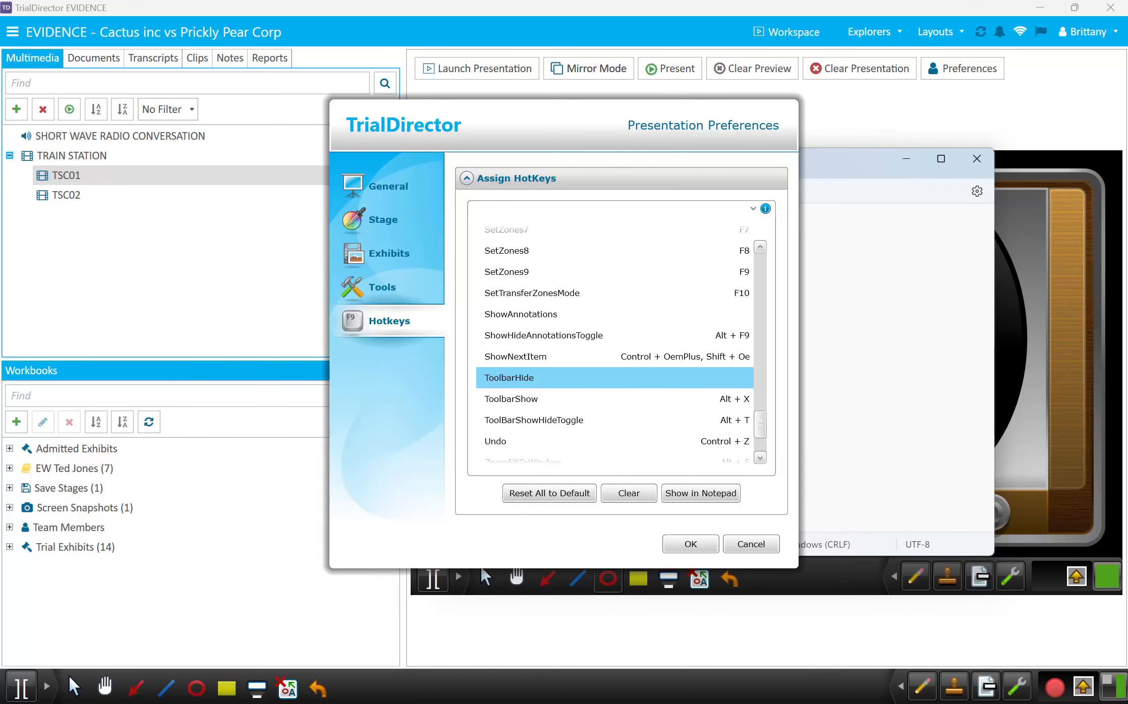
pyautogui.doubleClick(913, 184)
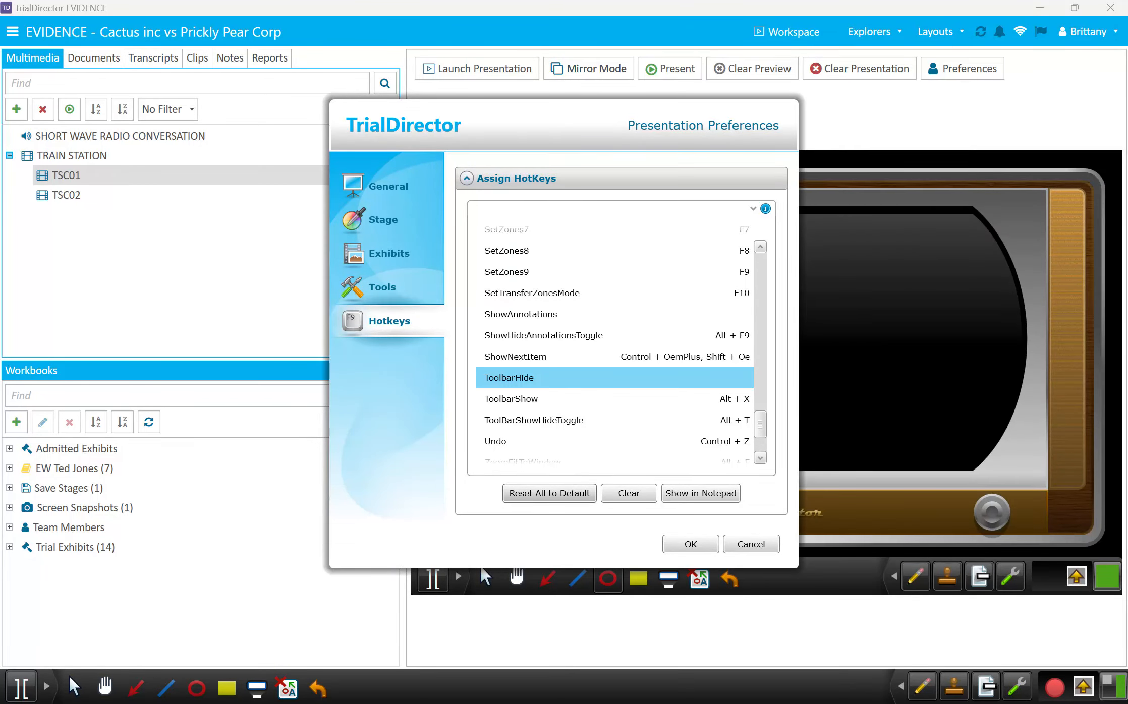
# - Reset all hotkeys to their defaults and accept the presentation preferences
pyautogui.hotkey('alt', 'x')
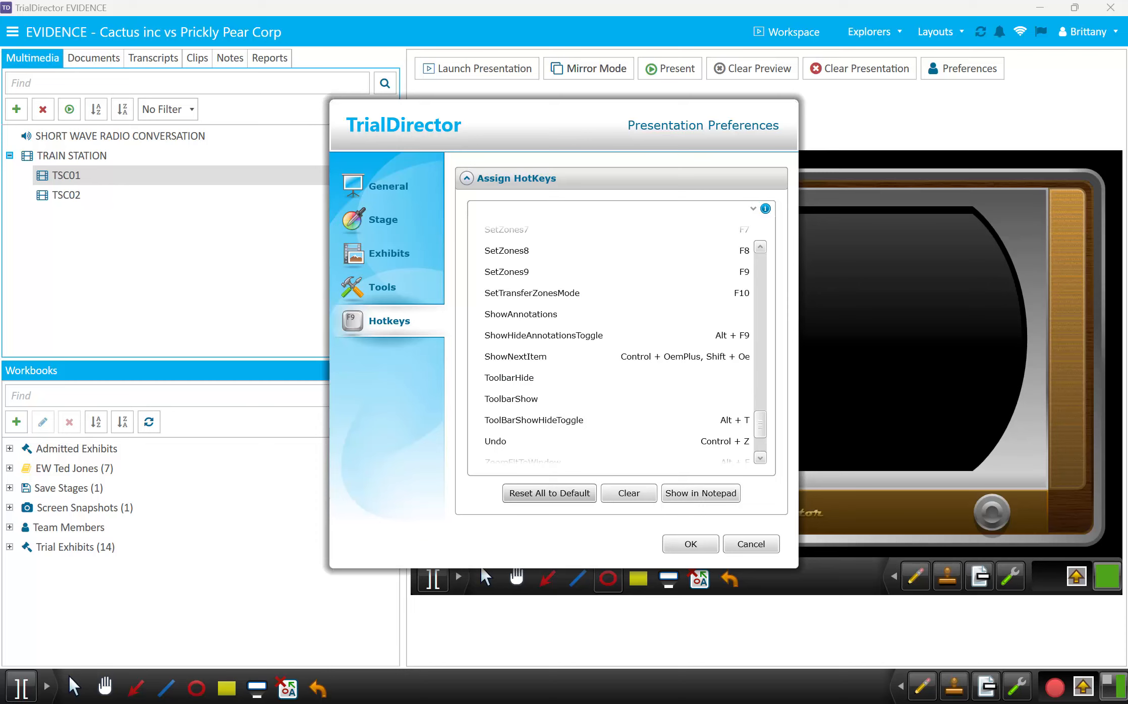
pyautogui.press('Return')
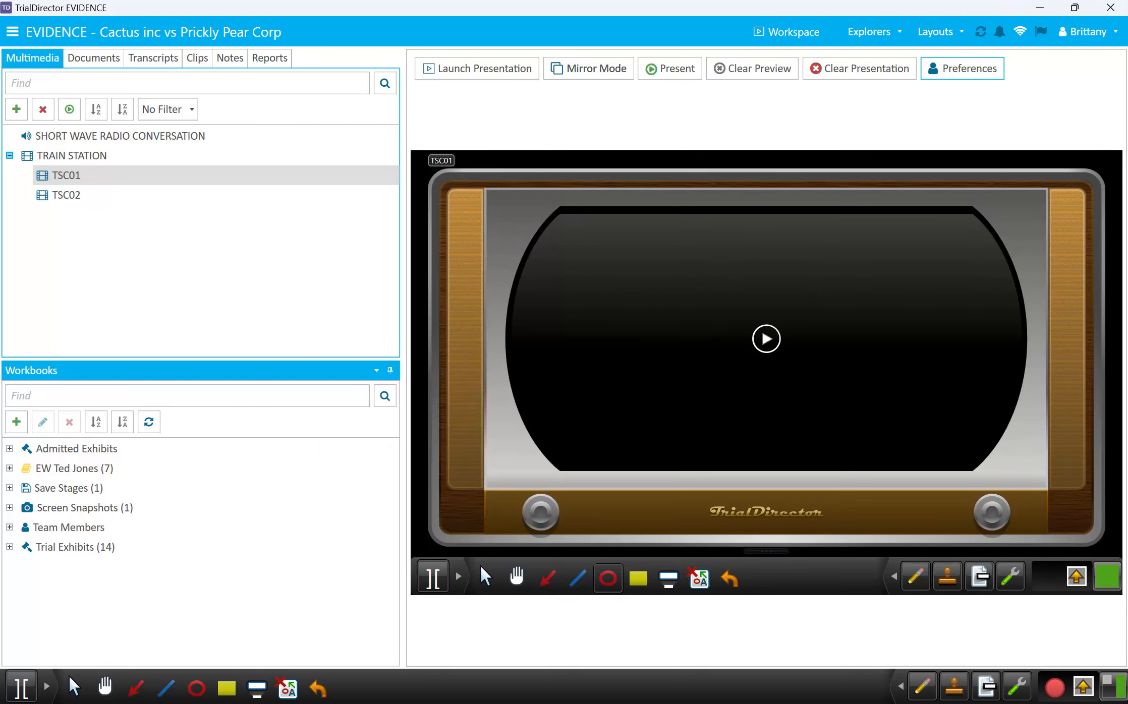